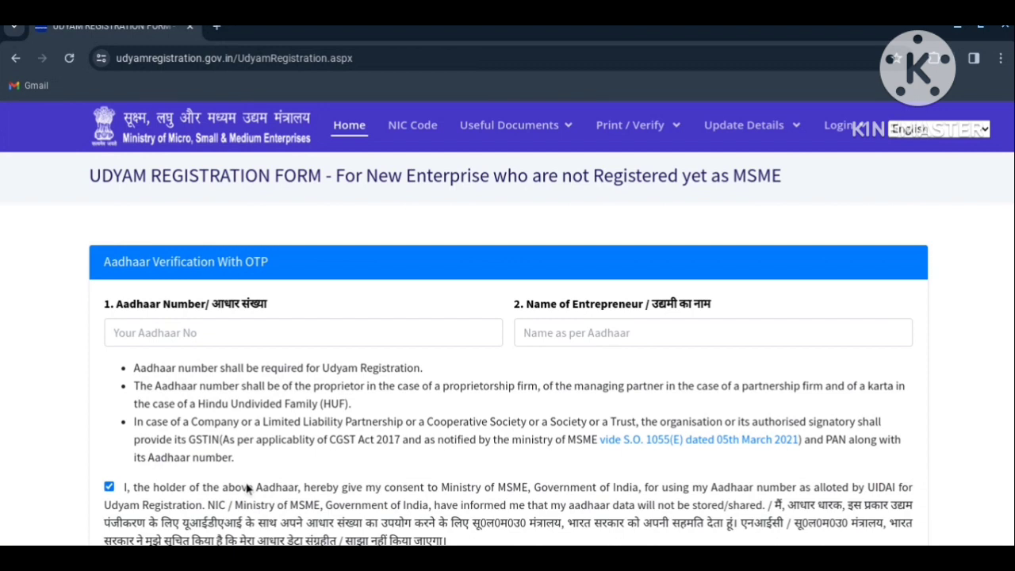
Enter the Aadhaar number and the entrepreneur's name as printed on the Aadhaar
{"action": "left_click", "coordinate": [221, 333]}
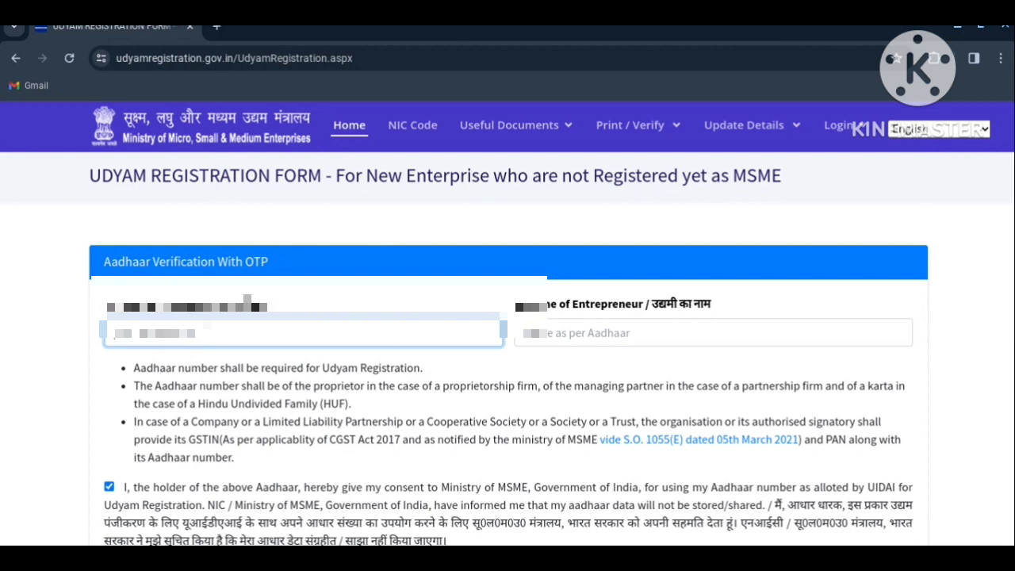
{"action": "type", "text": "*"}
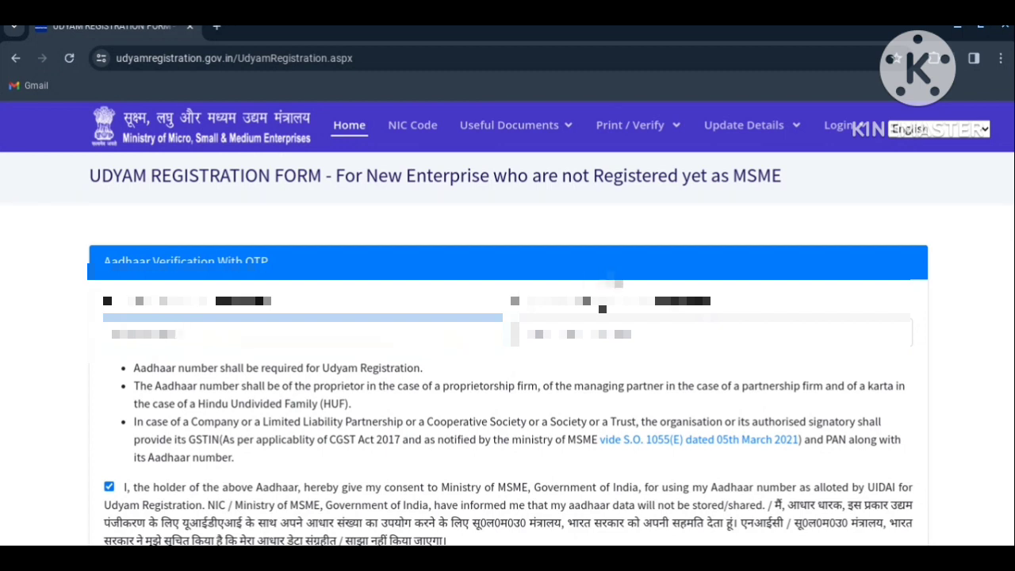
{"action": "left_click", "coordinate": [710, 333]}
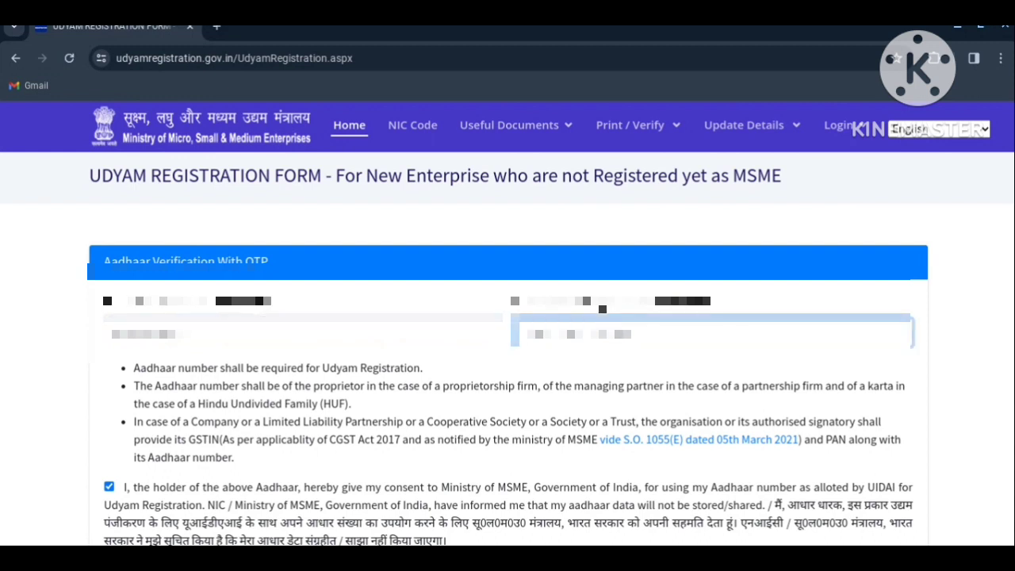
{"action": "type", "text": "S"}
{"action": "key", "text": "BackSpace"}
{"action": "type", "text": "S"}
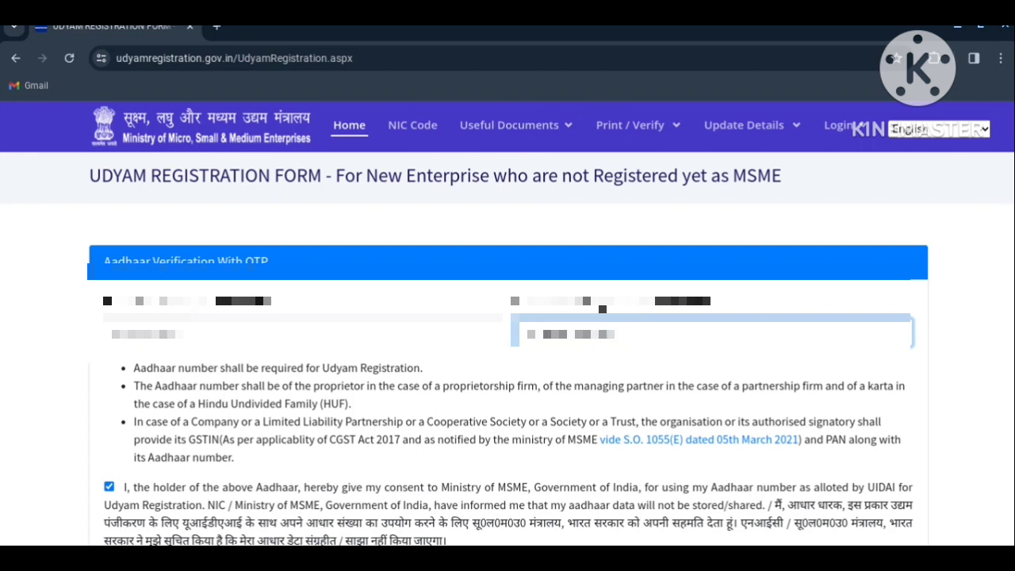
{"action": "scroll", "coordinate": [547, 387], "scroll_direction": "down", "scroll_amount": 3}
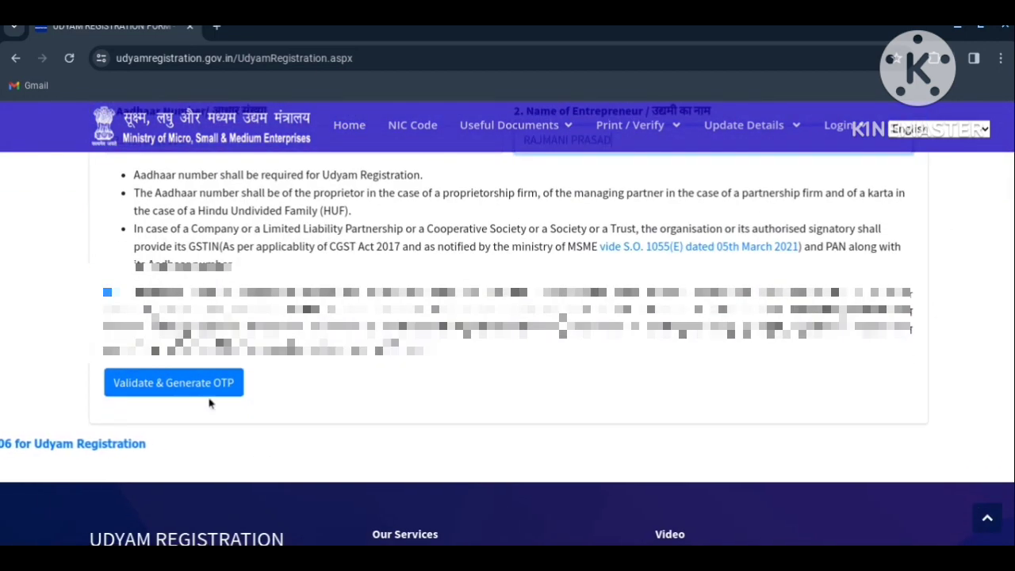
Request an Aadhaar OTP and validate it with the received code
{"action": "left_click", "coordinate": [168, 384]}
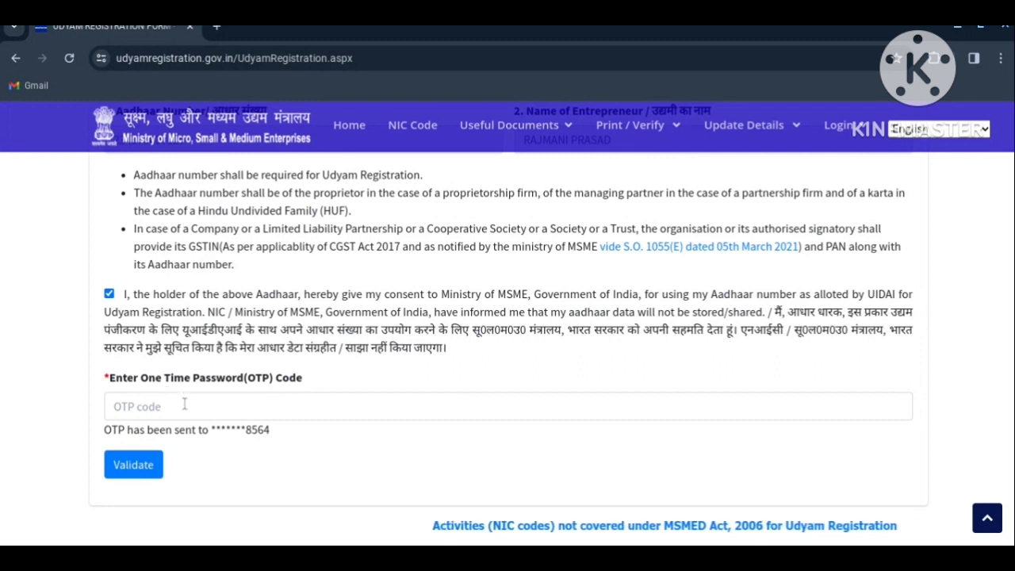
{"action": "left_click", "coordinate": [184, 406]}
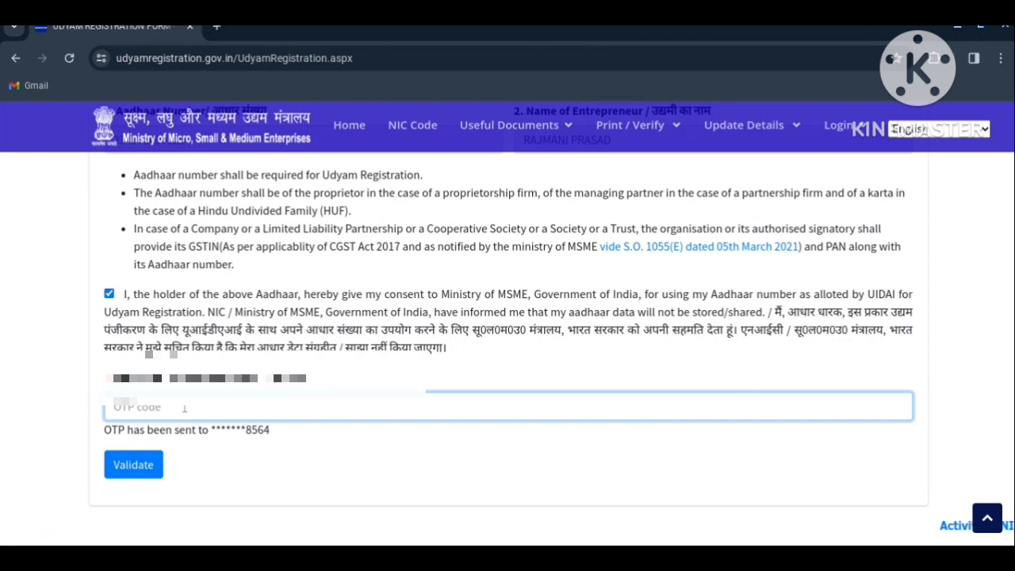
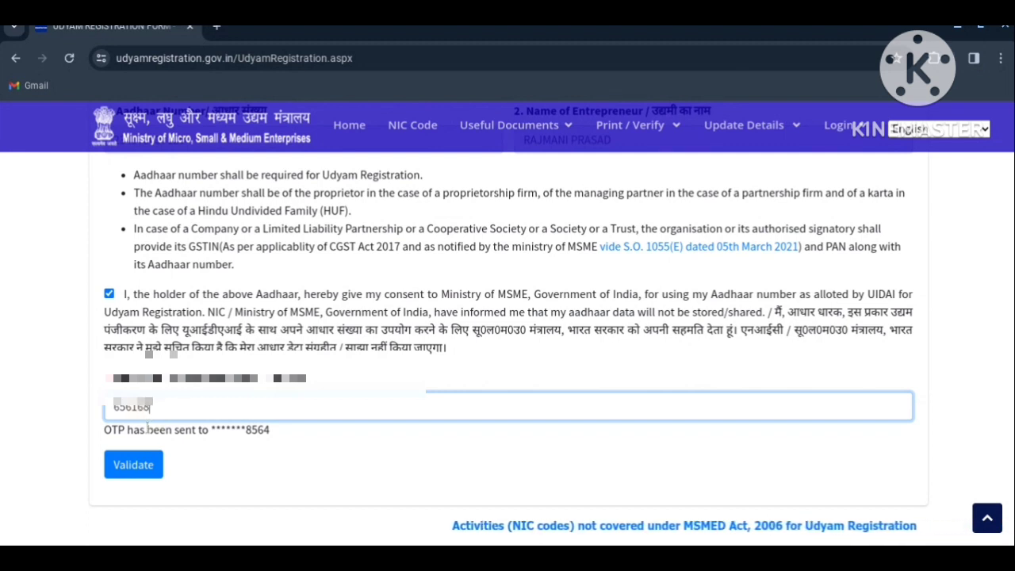
{"action": "left_click", "coordinate": [145, 467]}
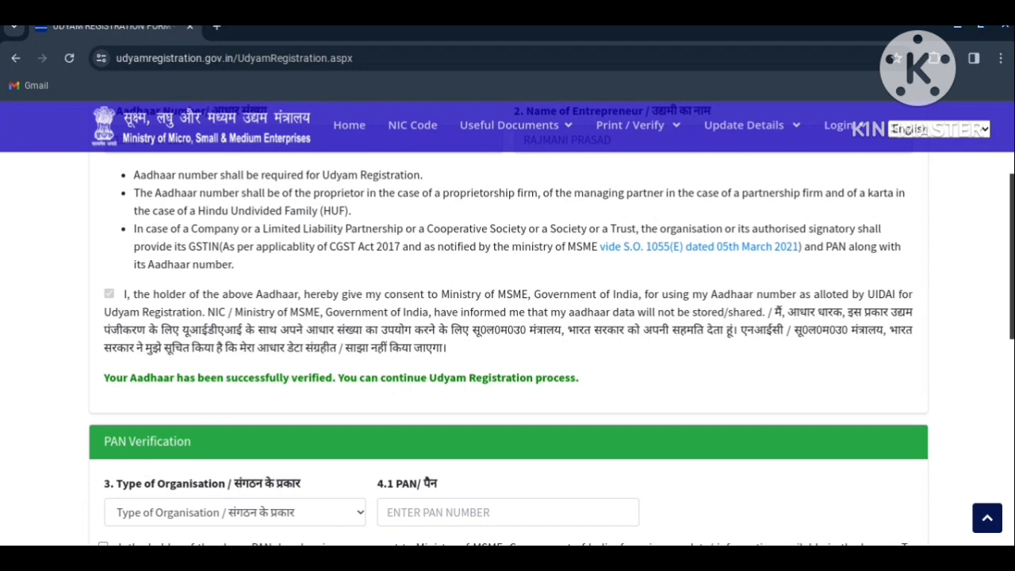
Set Type of Organisation to 1. Proprietary and enter the PAN number
{"action": "scroll", "coordinate": [507, 333], "scroll_direction": "down", "scroll_amount": 2}
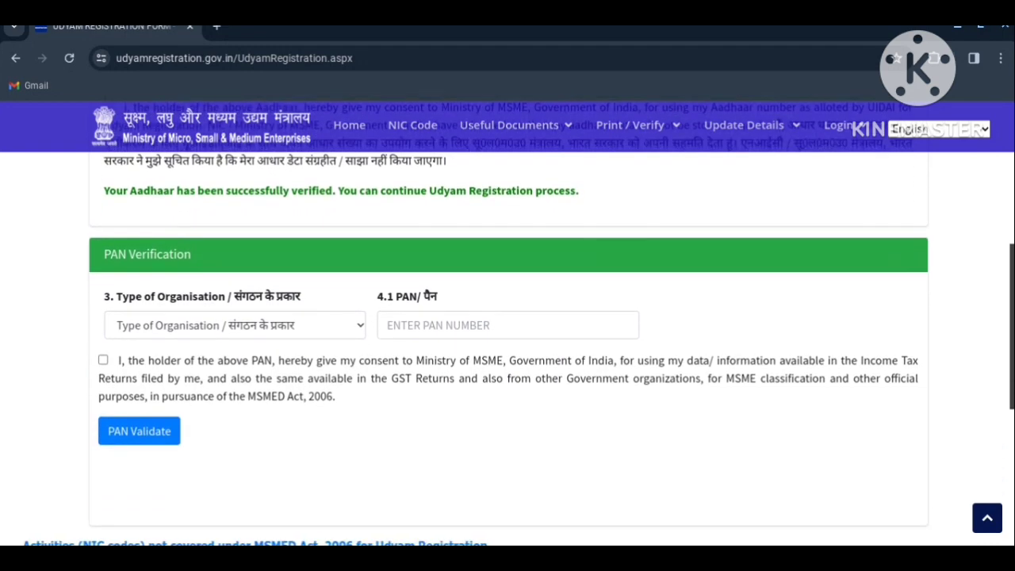
{"action": "left_click", "coordinate": [341, 336]}
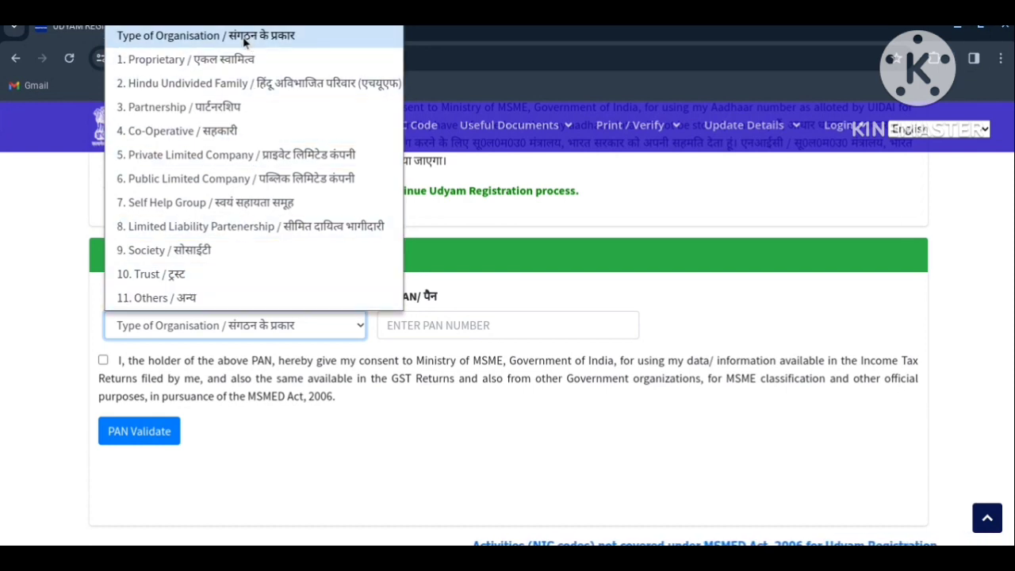
{"action": "left_click", "coordinate": [242, 60]}
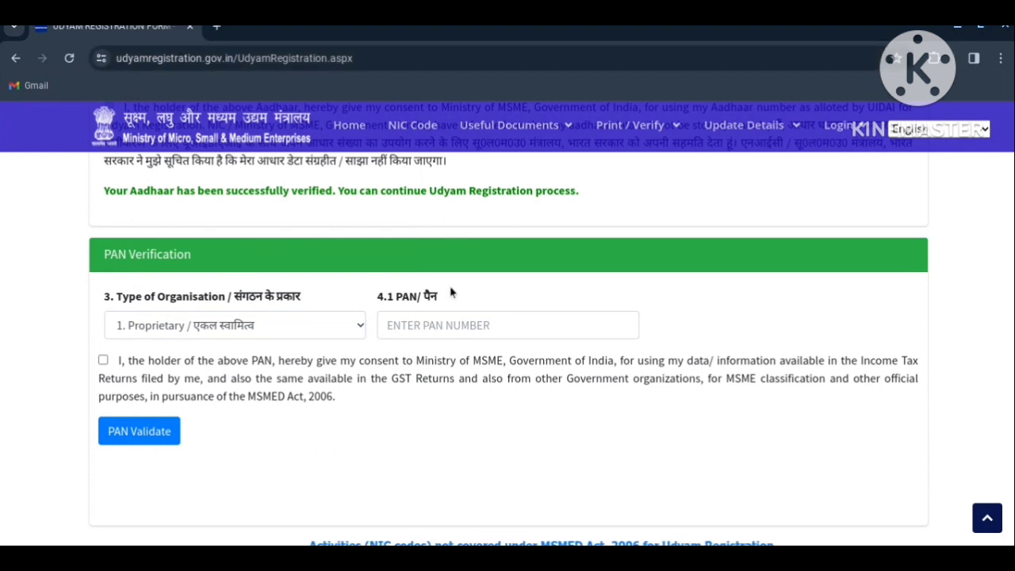
{"action": "left_click", "coordinate": [449, 324]}
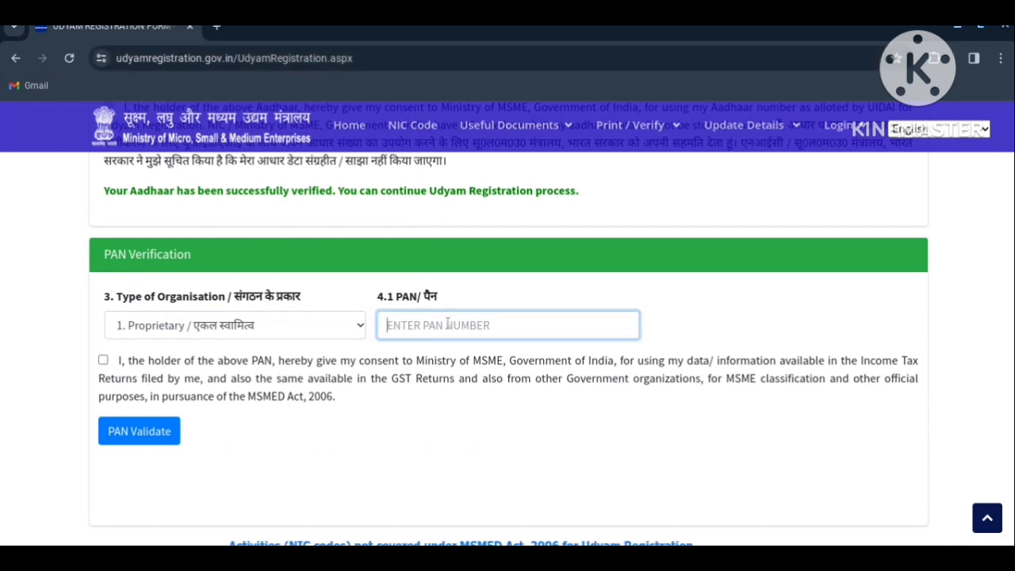
{"action": "type", "text": "*"}
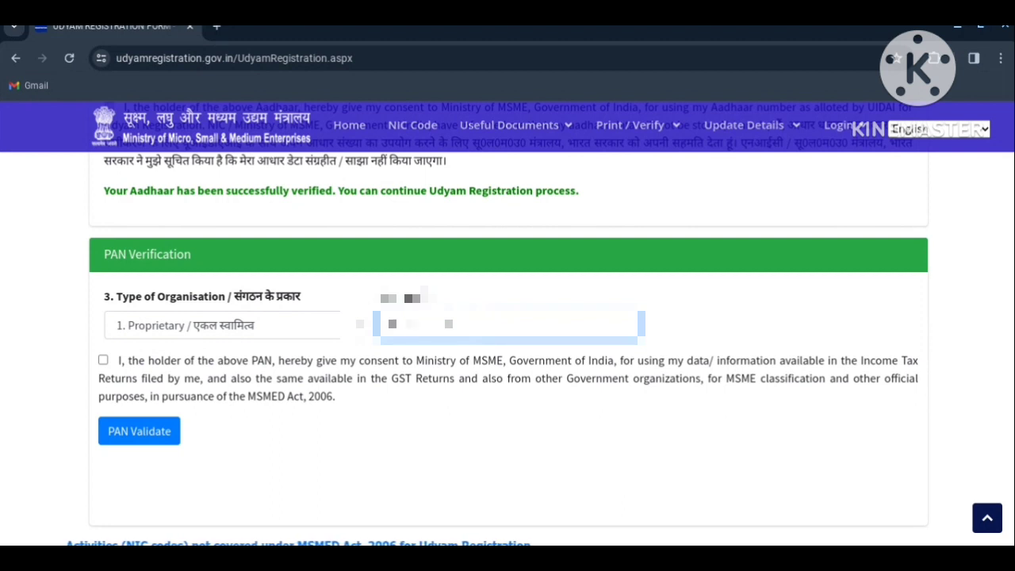
{"action": "type", "text": "*****"}
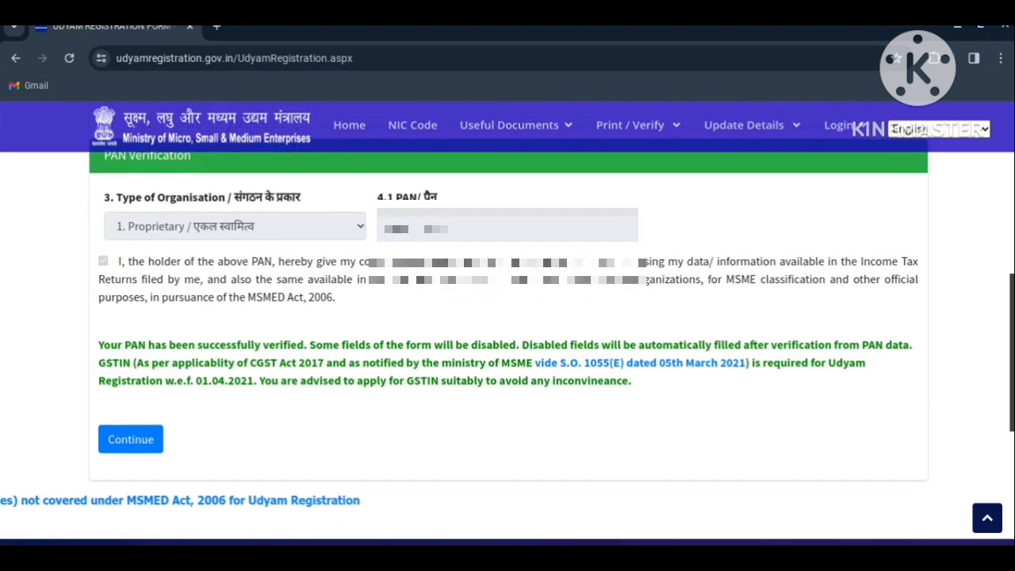
Continue past PAN verification and answer No to 'Do you have GSTIN?'
{"action": "left_click", "coordinate": [131, 442]}
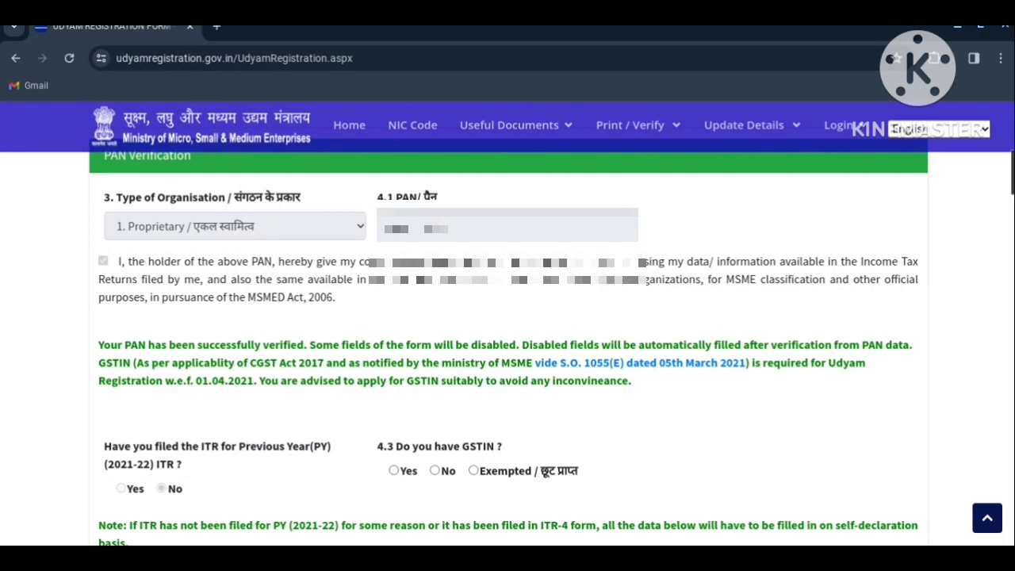
{"action": "scroll", "coordinate": [508, 341], "scroll_direction": "down", "scroll_amount": 4}
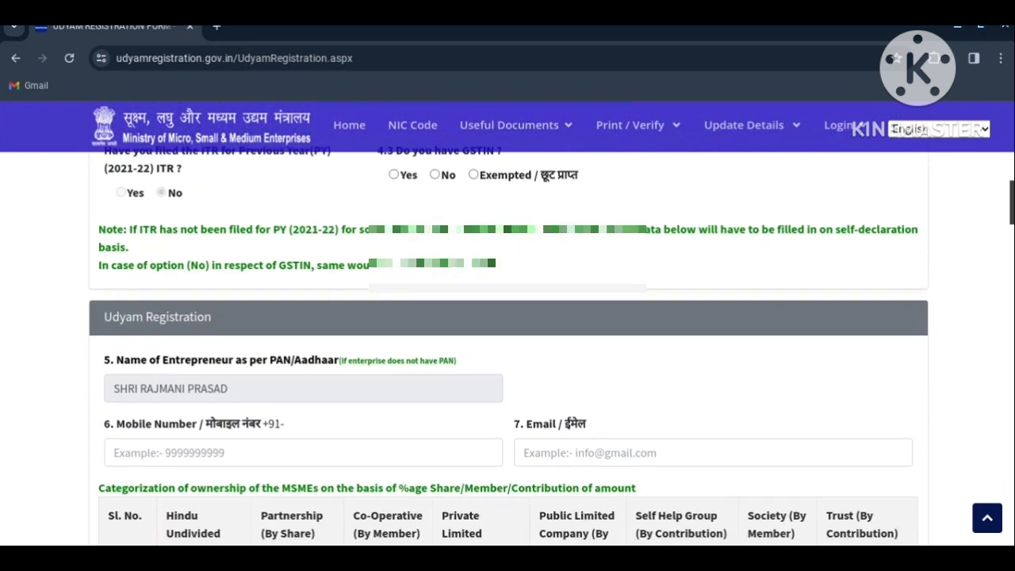
{"action": "scroll", "coordinate": [508, 341], "scroll_direction": "up", "scroll_amount": 1}
{"action": "scroll", "coordinate": [507, 341], "scroll_direction": "up", "scroll_amount": 1}
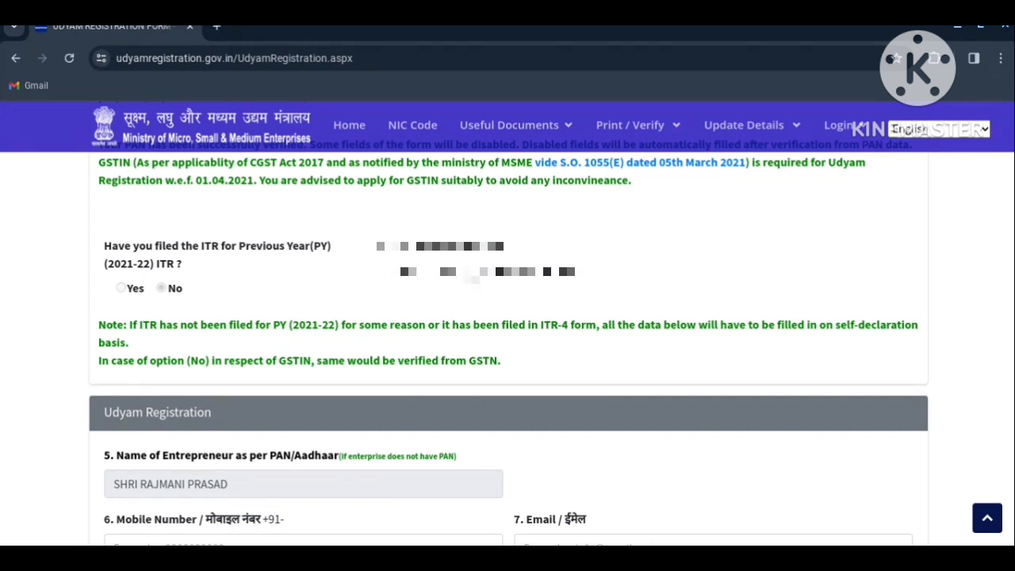
{"action": "left_click", "coordinate": [436, 273]}
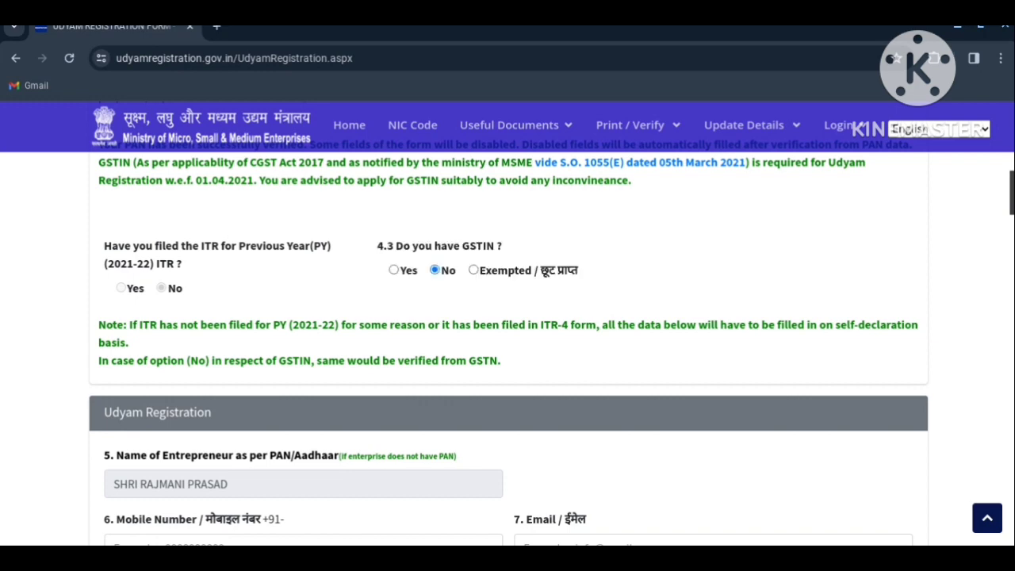
{"action": "scroll", "coordinate": [507, 333], "scroll_direction": "down", "scroll_amount": 3}
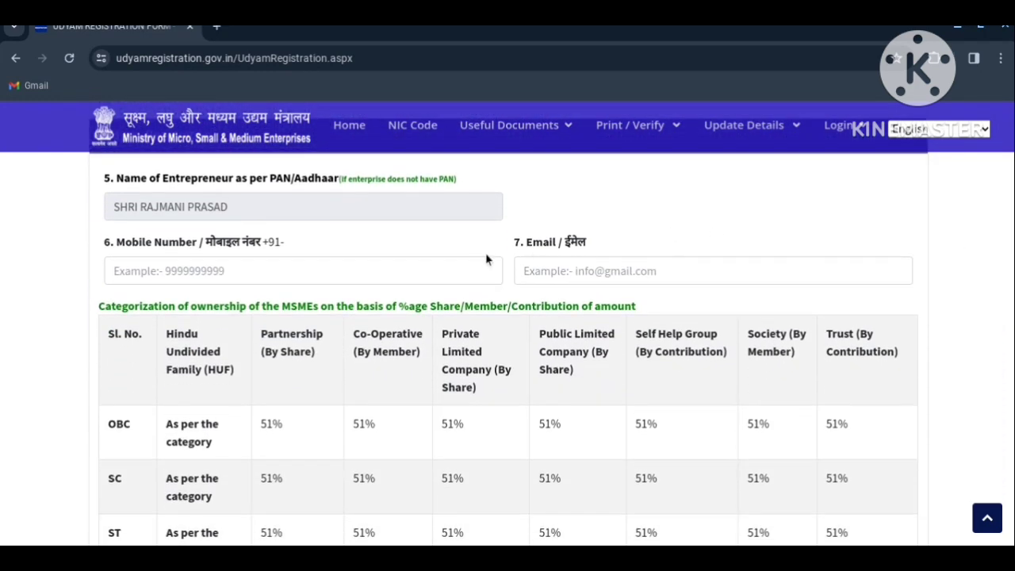
Enter the entrepreneur's mobile number and e-mail address
{"action": "left_click", "coordinate": [411, 273]}
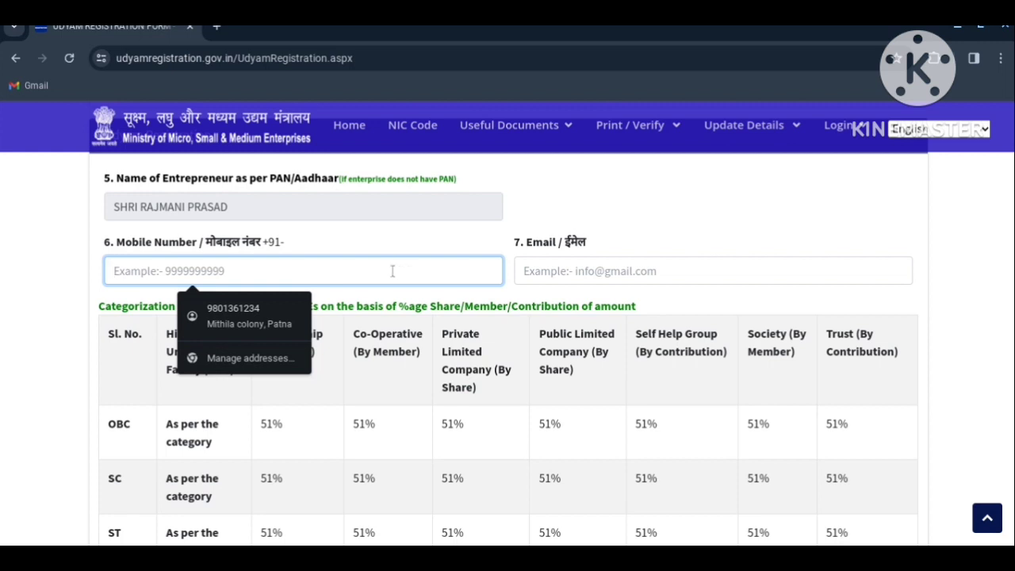
{"action": "type", "text": "7"}
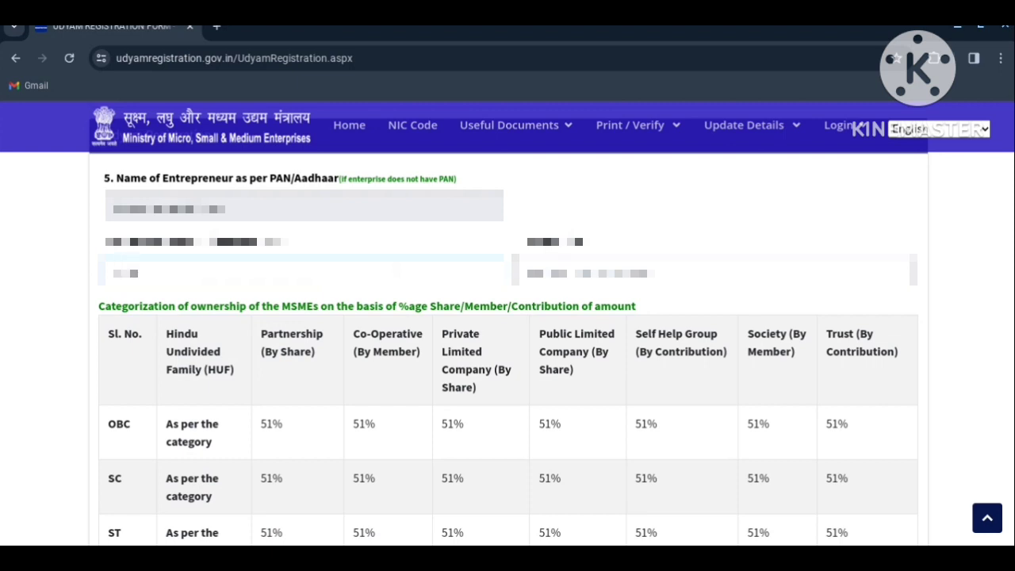
{"action": "type", "text": "000"}
{"action": "left_click", "coordinate": [602, 278]}
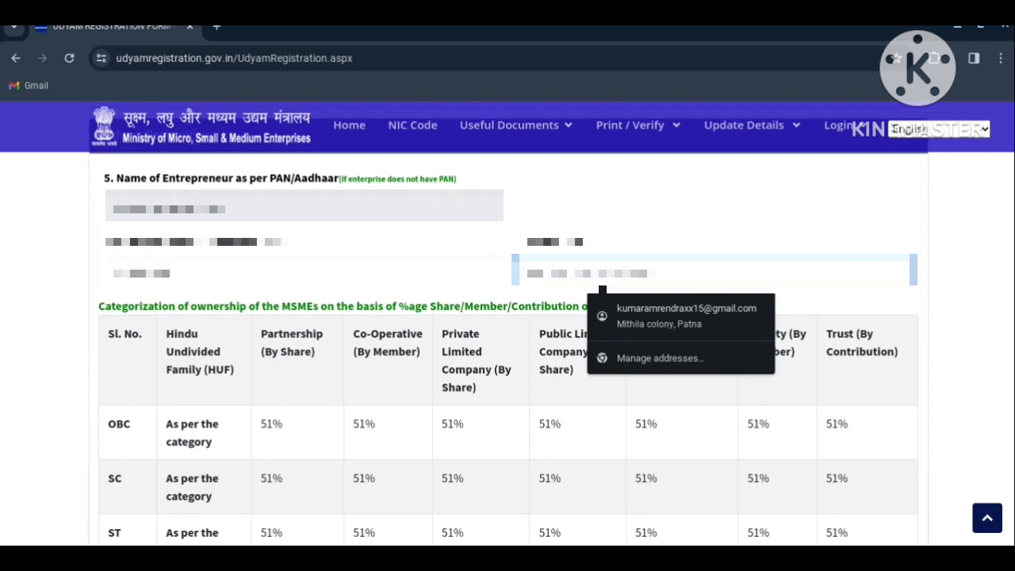
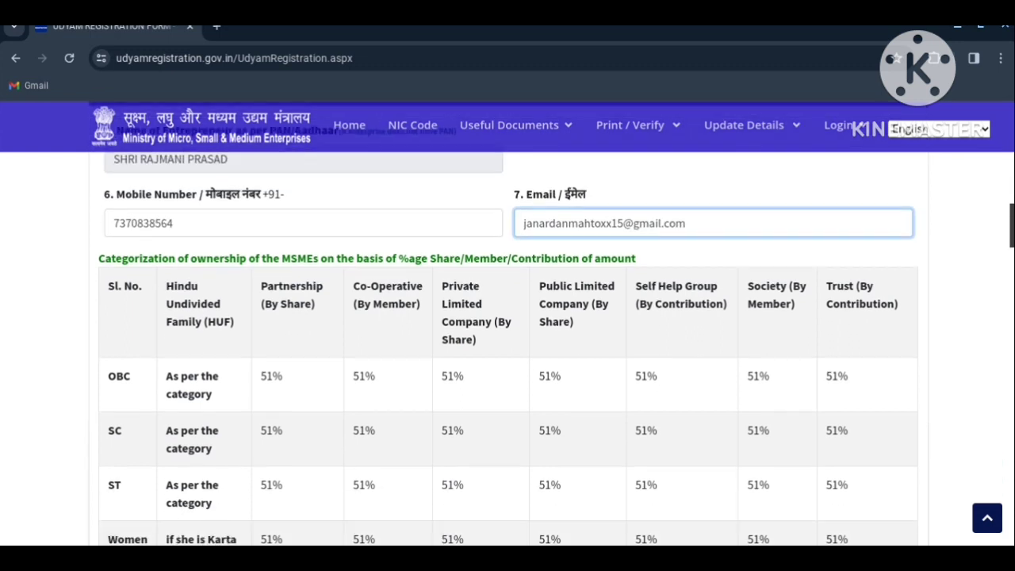
{"action": "scroll", "coordinate": [558, 270], "scroll_direction": "down", "scroll_amount": 6}
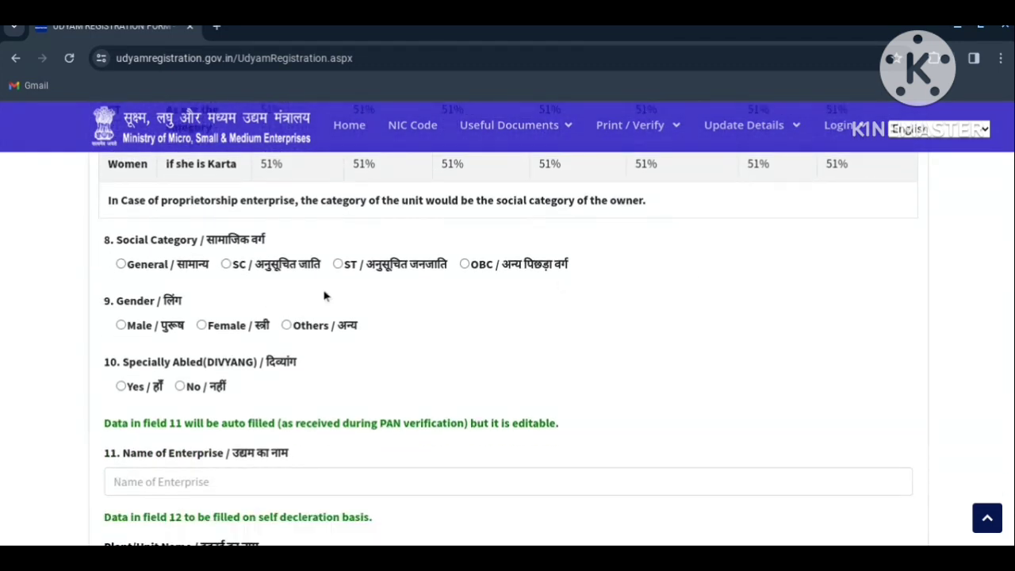
Set social category to OBC, gender to Male and specially abled to No
{"action": "left_click", "coordinate": [465, 265]}
{"action": "left_click", "coordinate": [122, 326]}
{"action": "left_click", "coordinate": [180, 387]}
Enter RAJ ENTERPRISES as the Name of Enterprise
{"action": "scroll", "coordinate": [508, 349], "scroll_direction": "down", "scroll_amount": 2}
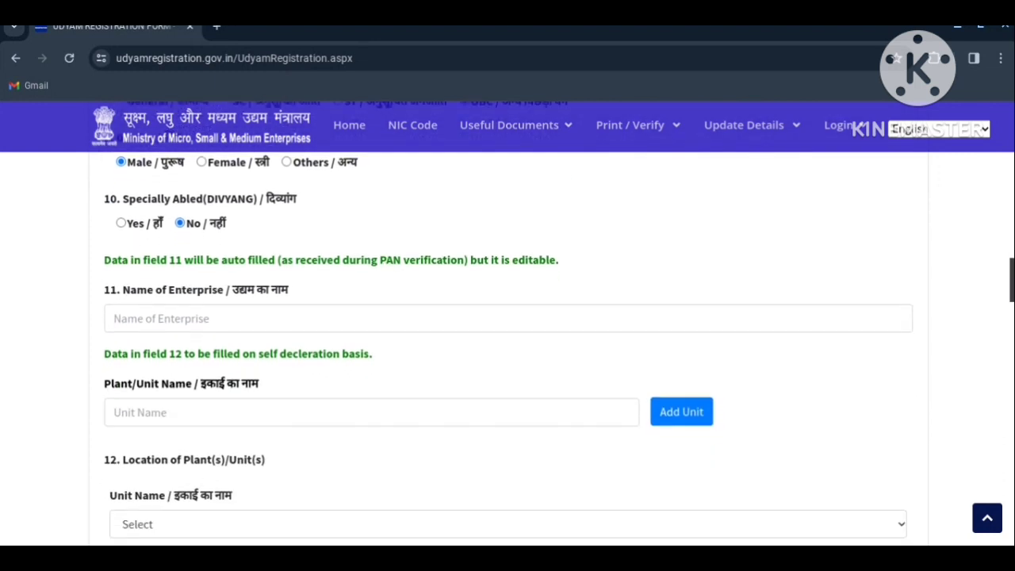
{"action": "left_click", "coordinate": [492, 320]}
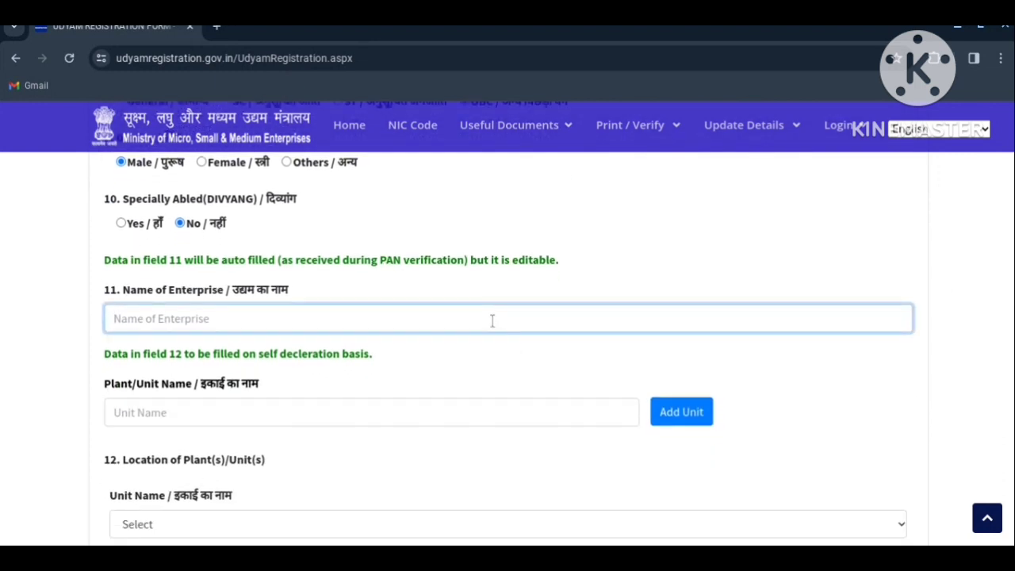
{"action": "type", "text": "RAJ "}
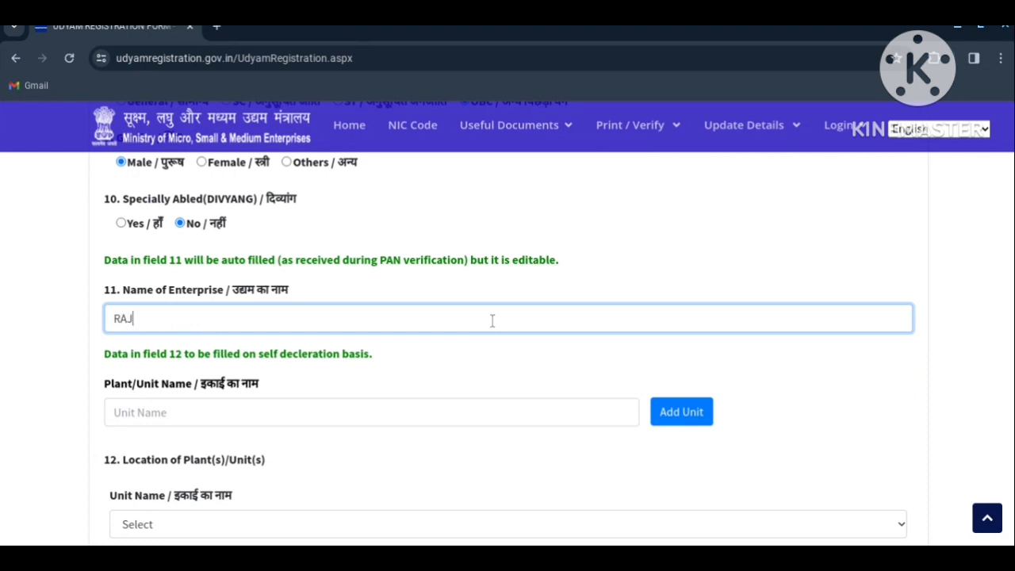
{"action": "type", "text": "ENTERPRISES"}
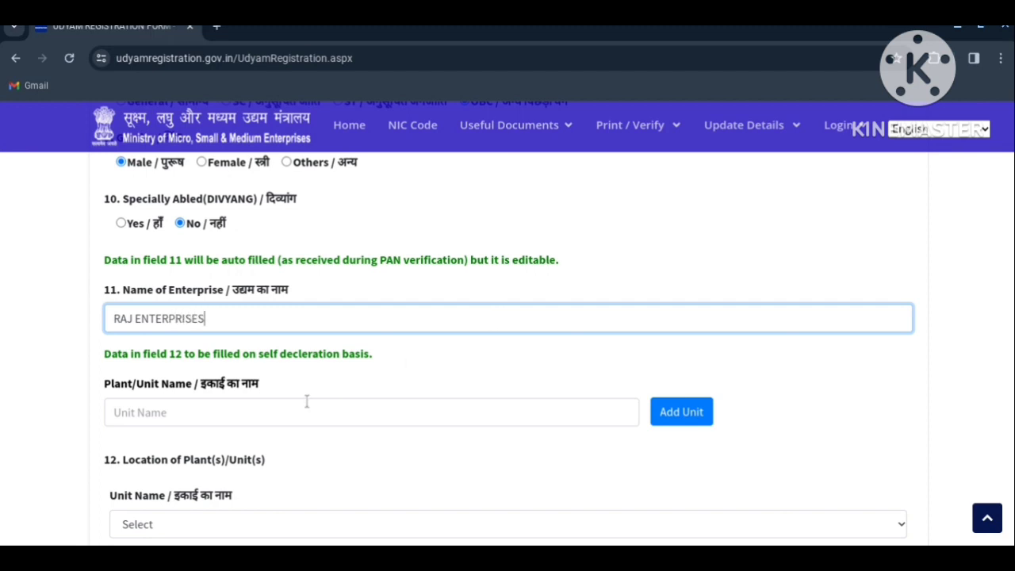
Add RAJ ENTERPRISES as unit 1 in the plant/unit table
{"action": "left_click", "coordinate": [663, 415]}
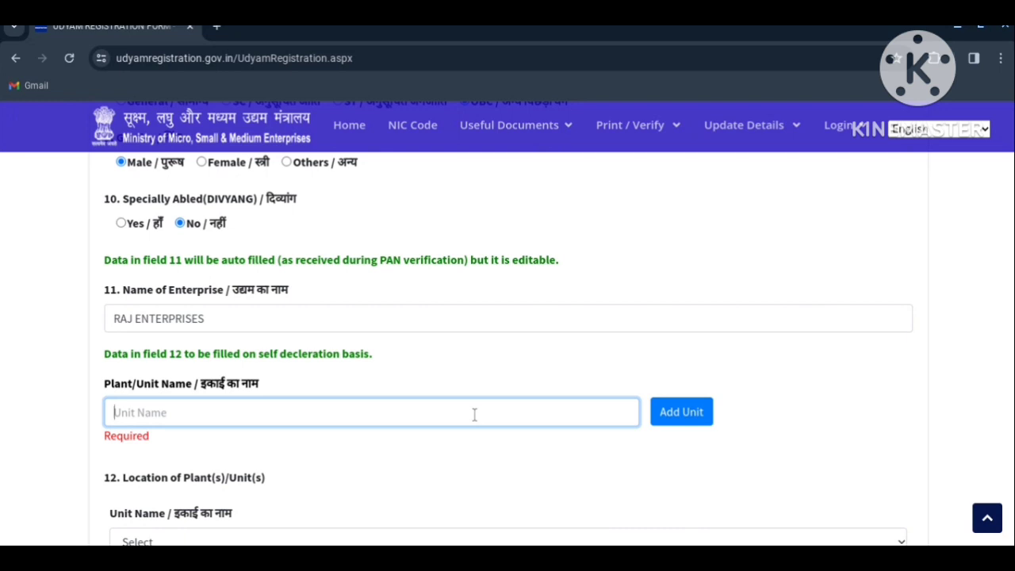
{"action": "type", "text": "RAJ ENTERPRISE"}
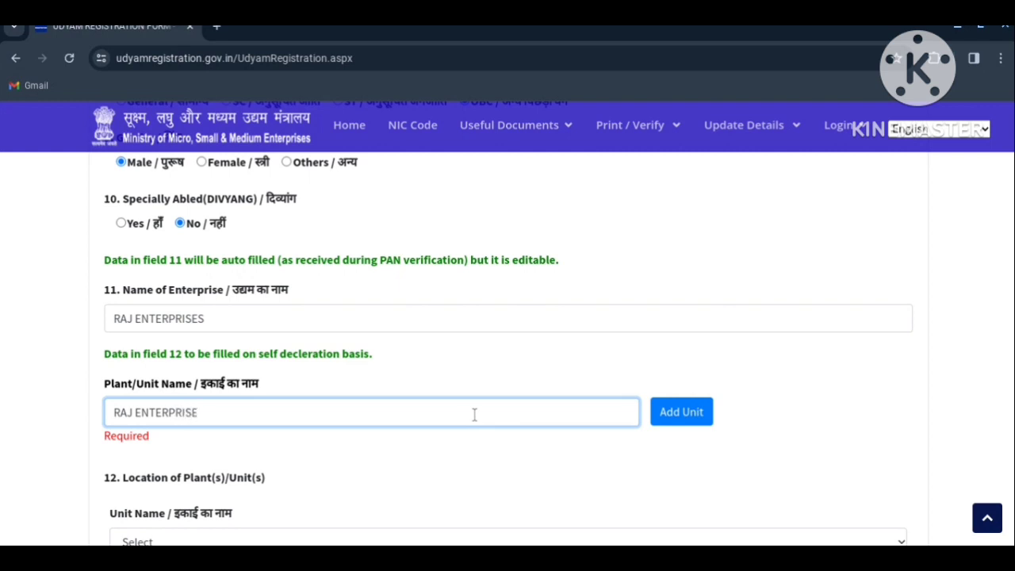
{"action": "type", "text": "S"}
{"action": "left_click", "coordinate": [691, 413]}
{"action": "left_click", "coordinate": [691, 413]}
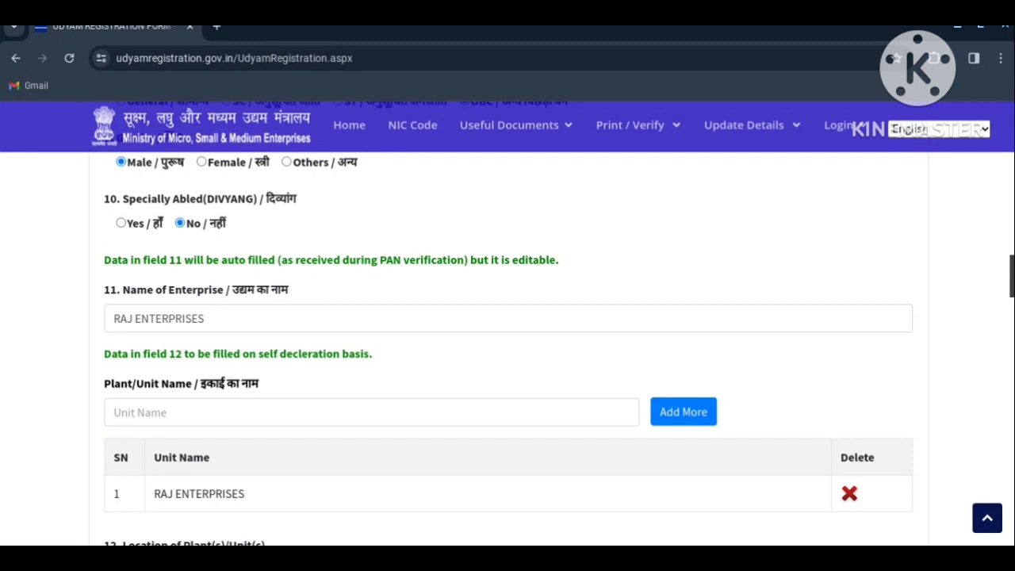
{"action": "scroll", "coordinate": [508, 334], "scroll_direction": "down", "scroll_amount": 4}
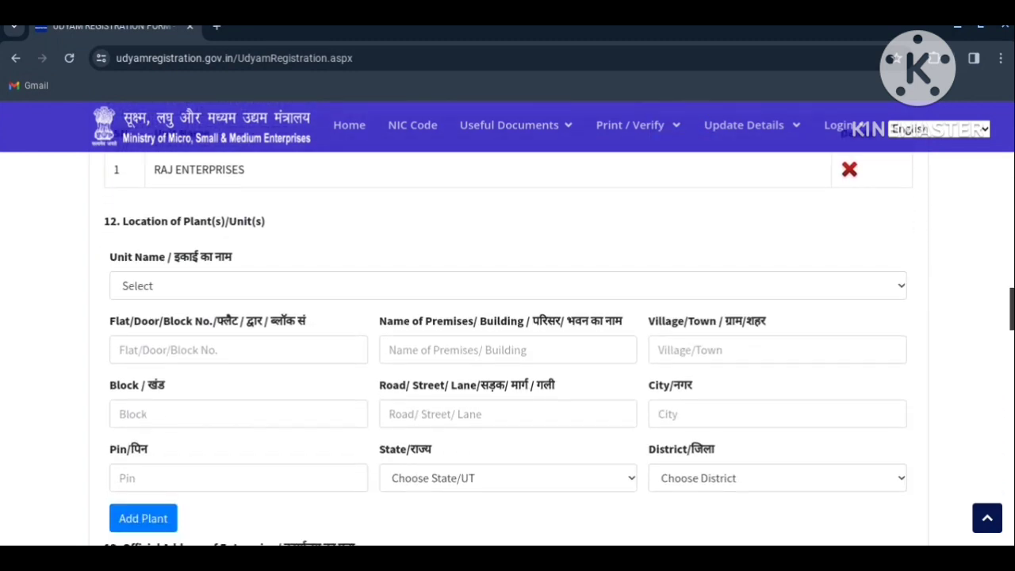
Add a plant location for RAJ ENTERPRISES with its address in BIHAR, district PATNA
{"action": "left_click", "coordinate": [882, 291]}
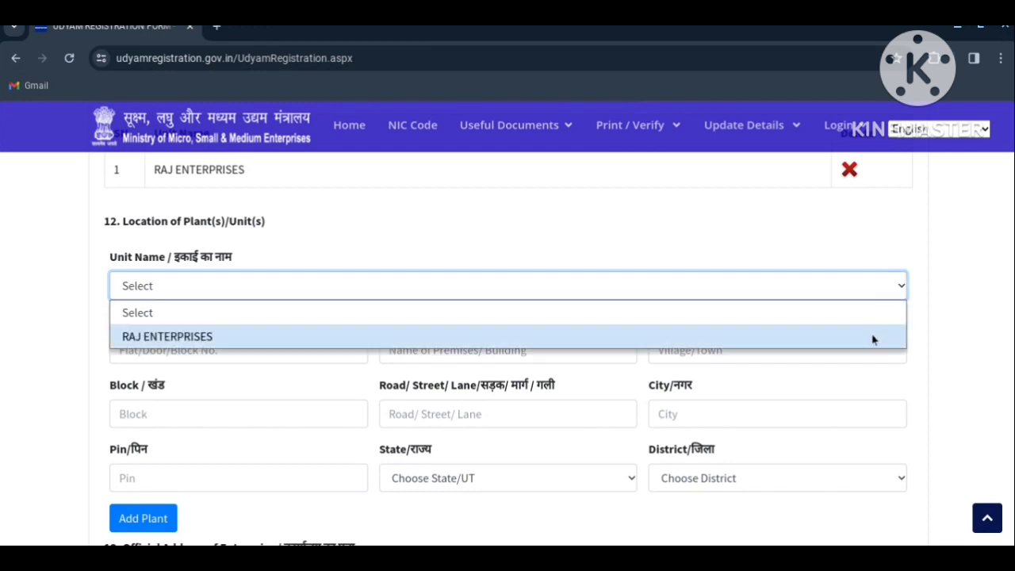
{"action": "left_click", "coordinate": [517, 333]}
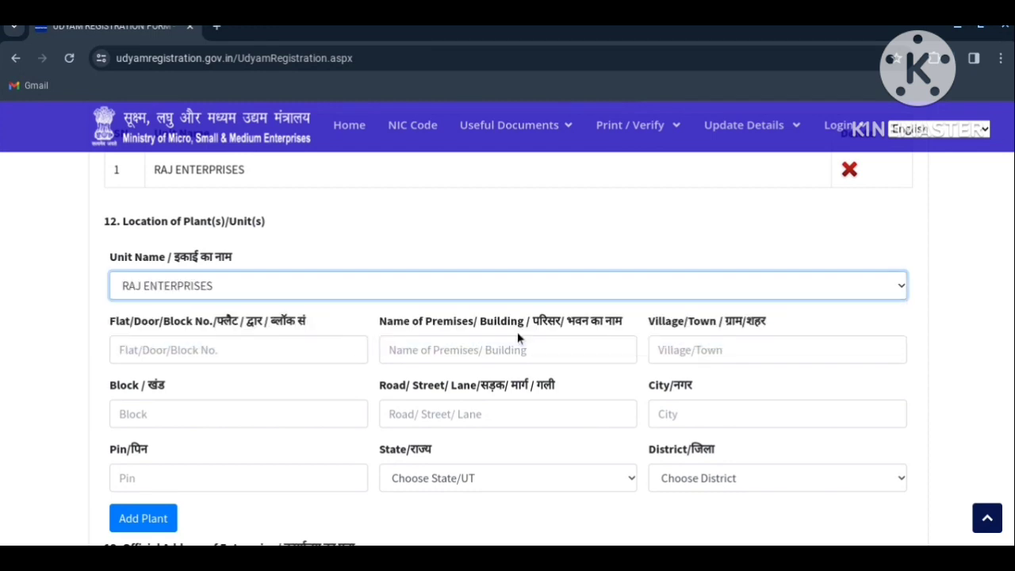
{"action": "left_click", "coordinate": [348, 347]}
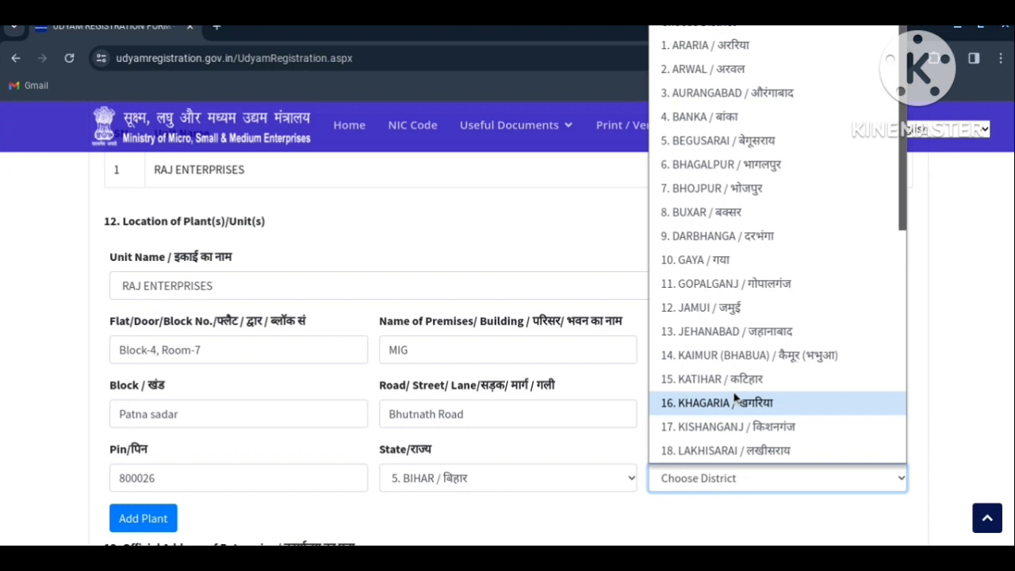
{"action": "key", "text": "Up"}
{"action": "key", "text": "Up"}
{"action": "key", "text": "Up"}
{"action": "key", "text": "Up"}
{"action": "key", "text": "Up"}
{"action": "key", "text": "Up"}
{"action": "key", "text": "Up"}
{"action": "key", "text": "Up"}
{"action": "key", "text": "Up"}
{"action": "key", "text": "Up"}
{"action": "key", "text": "Up"}
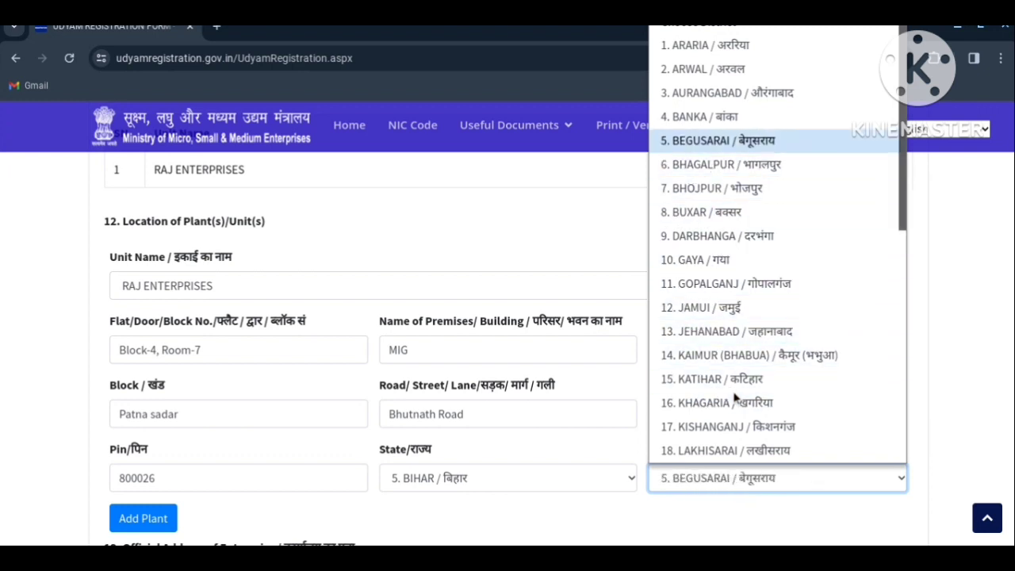
{"action": "key", "text": "Down"}
{"action": "key", "text": "Down"}
{"action": "key", "text": "Down"}
{"action": "key", "text": "Down"}
{"action": "key", "text": "Down"}
{"action": "key", "text": "Down"}
{"action": "key", "text": "Down"}
{"action": "key", "text": "Down"}
{"action": "key", "text": "Down"}
{"action": "key", "text": "Down"}
{"action": "key", "text": "Down"}
{"action": "key", "text": "Down"}
{"action": "key", "text": "Down"}
{"action": "key", "text": "Down"}
{"action": "key", "text": "Down"}
{"action": "key", "text": "Down"}
{"action": "key", "text": "Down"}
{"action": "key", "text": "Down"}
{"action": "key", "text": "Down"}
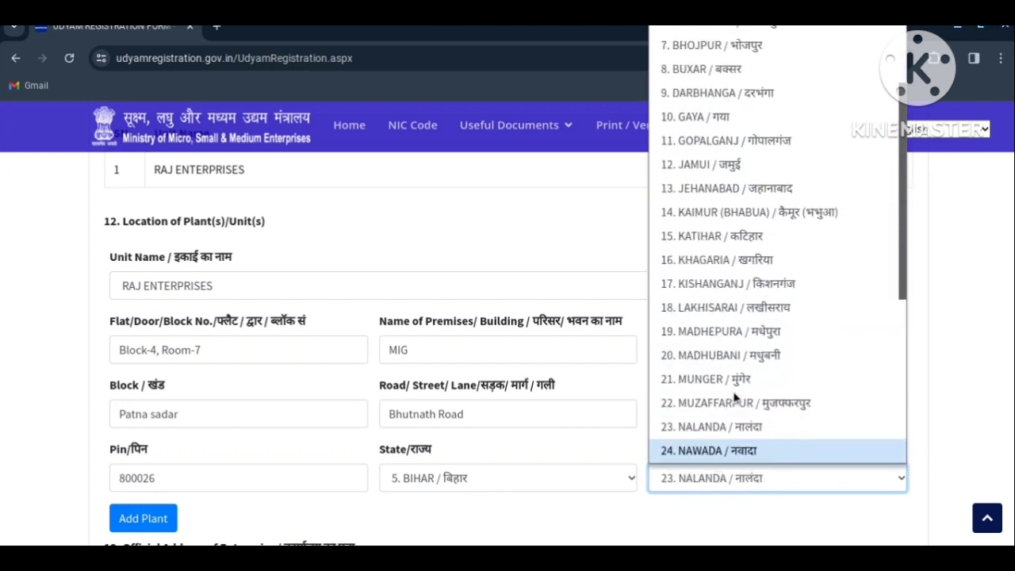
{"action": "key", "text": "Down"}
{"action": "key", "text": "Down"}
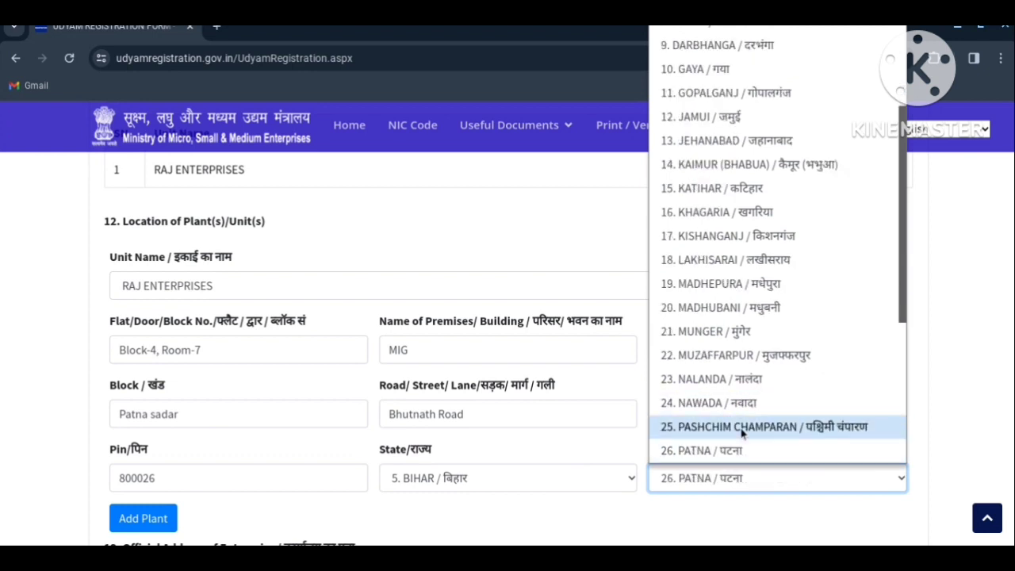
{"action": "left_click", "coordinate": [741, 451]}
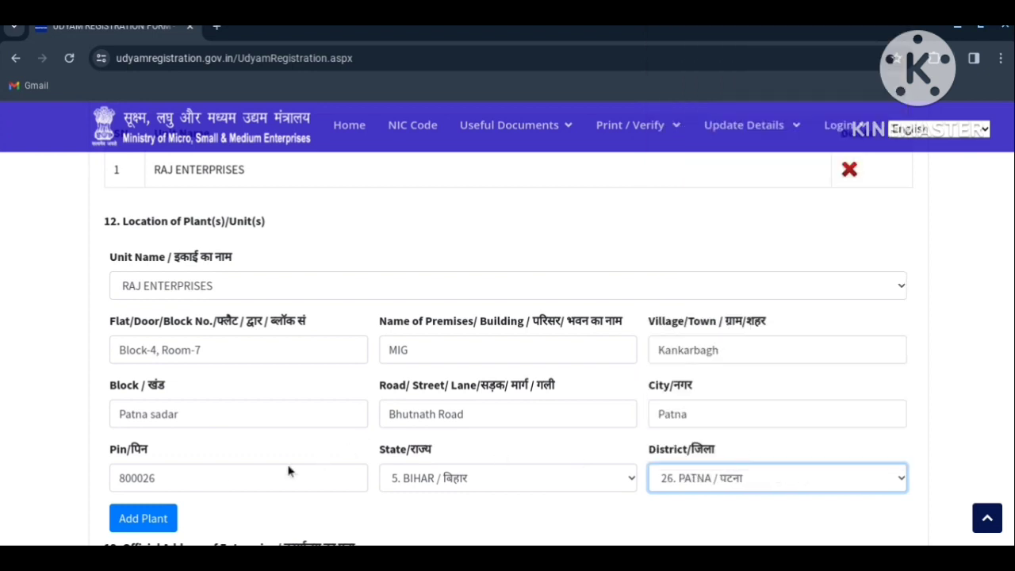
{"action": "left_click", "coordinate": [147, 519]}
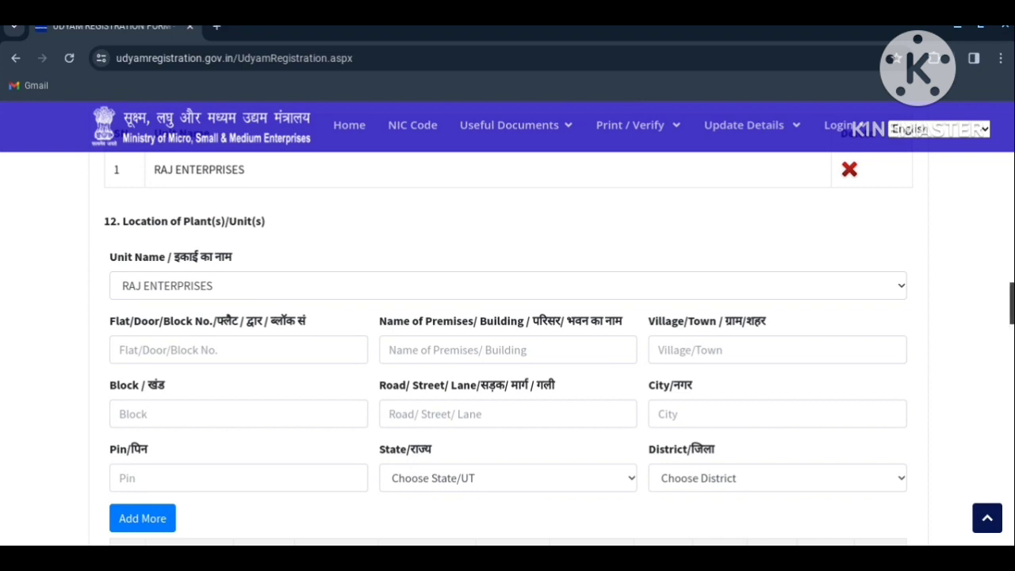
Fill in the Official Address fields and set the state to 5. BIHAR
{"action": "scroll", "coordinate": [506, 323], "scroll_direction": "down", "scroll_amount": 3}
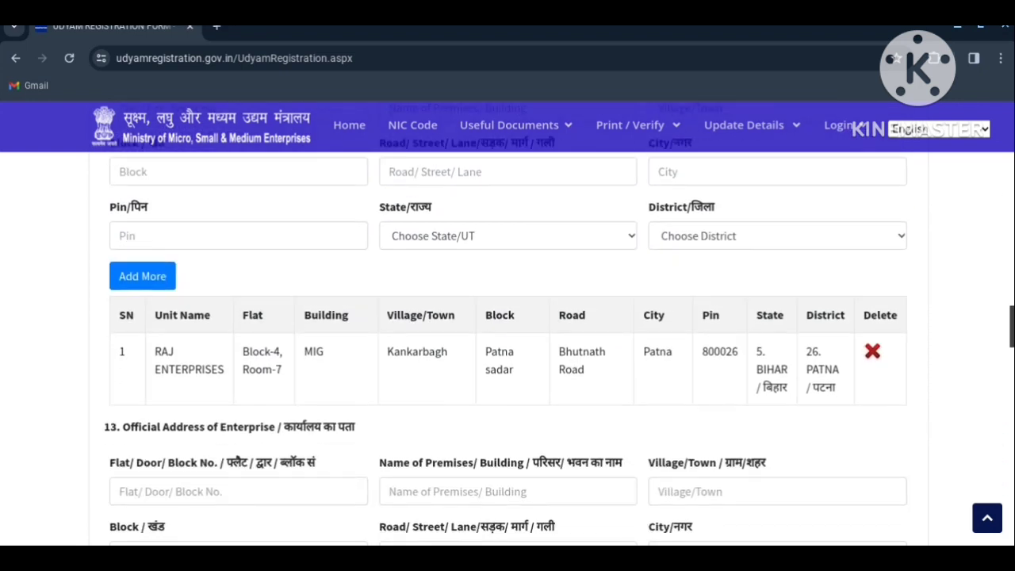
{"action": "scroll", "coordinate": [505, 324], "scroll_direction": "down", "scroll_amount": 2}
{"action": "scroll", "coordinate": [505, 324], "scroll_direction": "up", "scroll_amount": 1}
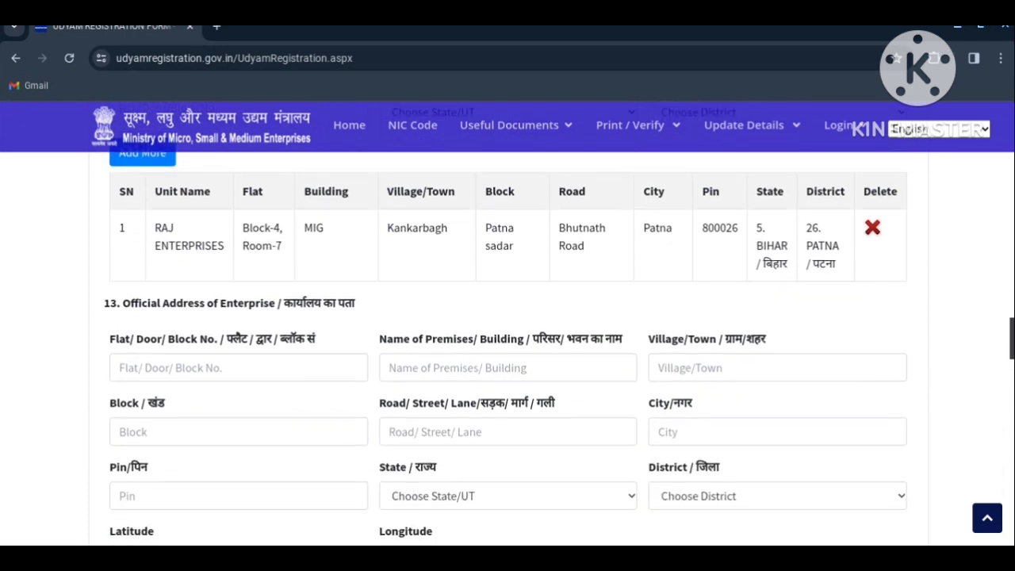
{"action": "scroll", "coordinate": [506, 323], "scroll_direction": "up", "scroll_amount": 1}
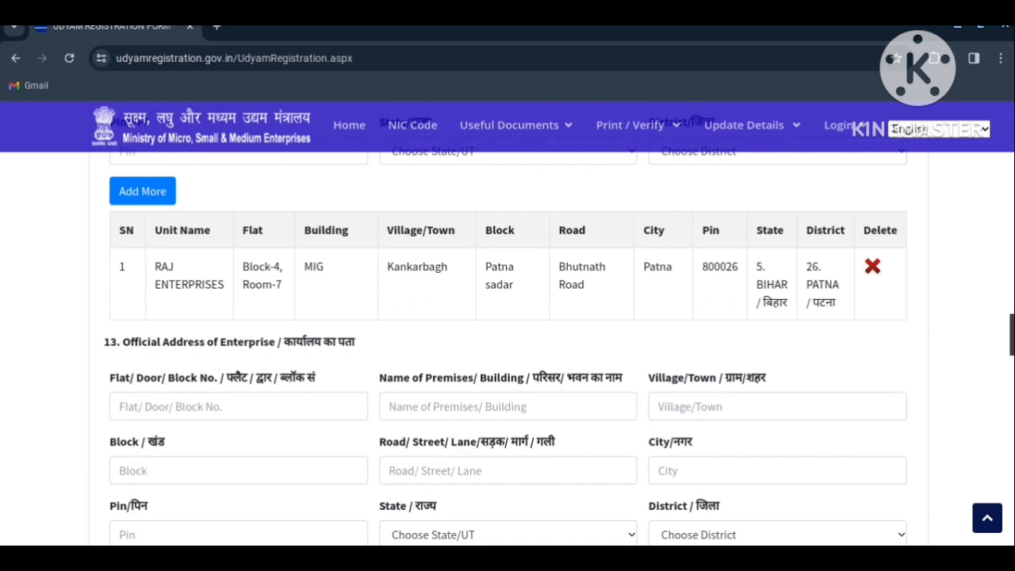
{"action": "left_click", "coordinate": [340, 410]}
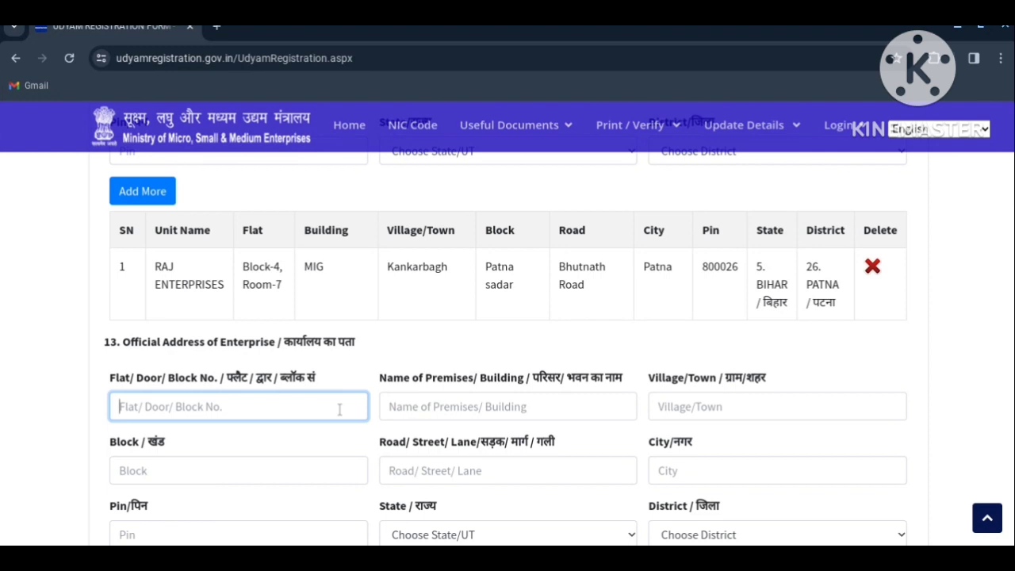
{"action": "type", "text": "S-"}
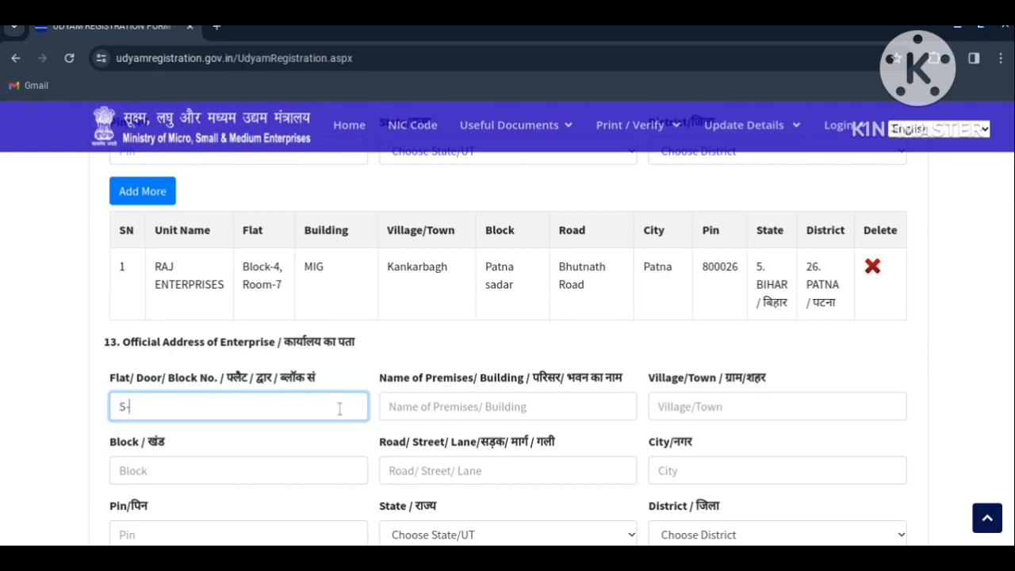
{"action": "type", "text": "&"}
{"action": "key", "text": "BackSpace"}
{"action": "type", "text": "7"}
{"action": "key", "text": "BackSpace"}
{"action": "key", "text": "BackSpace"}
{"action": "type", "text": "ec"}
{"action": "left_click", "coordinate": [487, 536]}
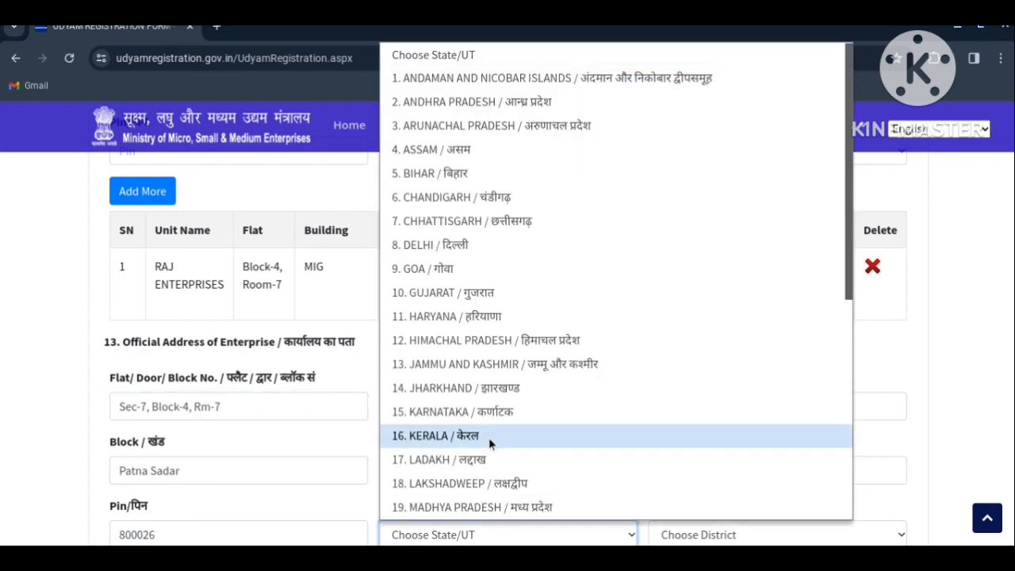
{"action": "left_click", "coordinate": [457, 173]}
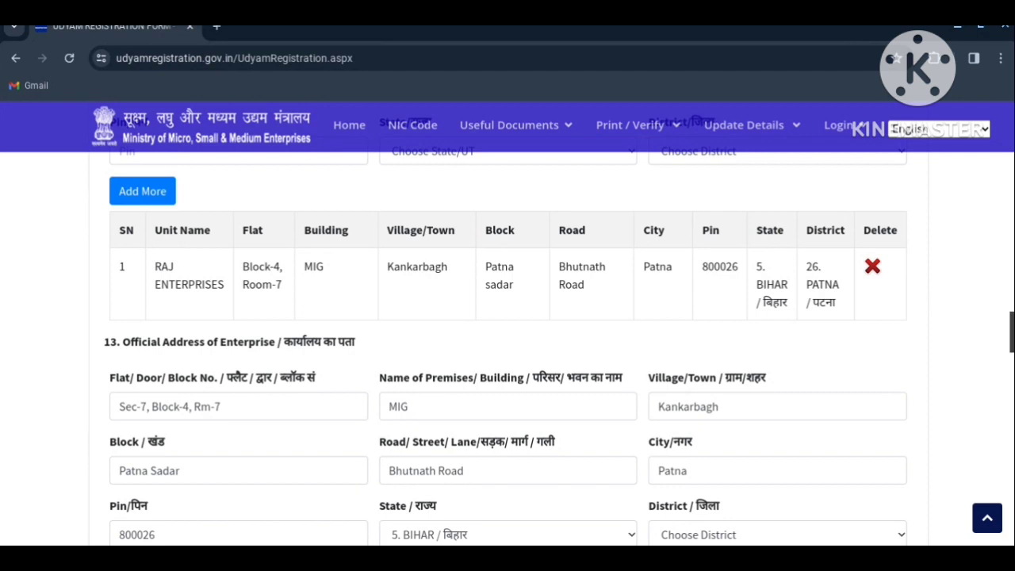
Set the office district to 26. PATNA and open the Get Latitude & Longitude map
{"action": "scroll", "coordinate": [854, 379], "scroll_direction": "down", "scroll_amount": 2}
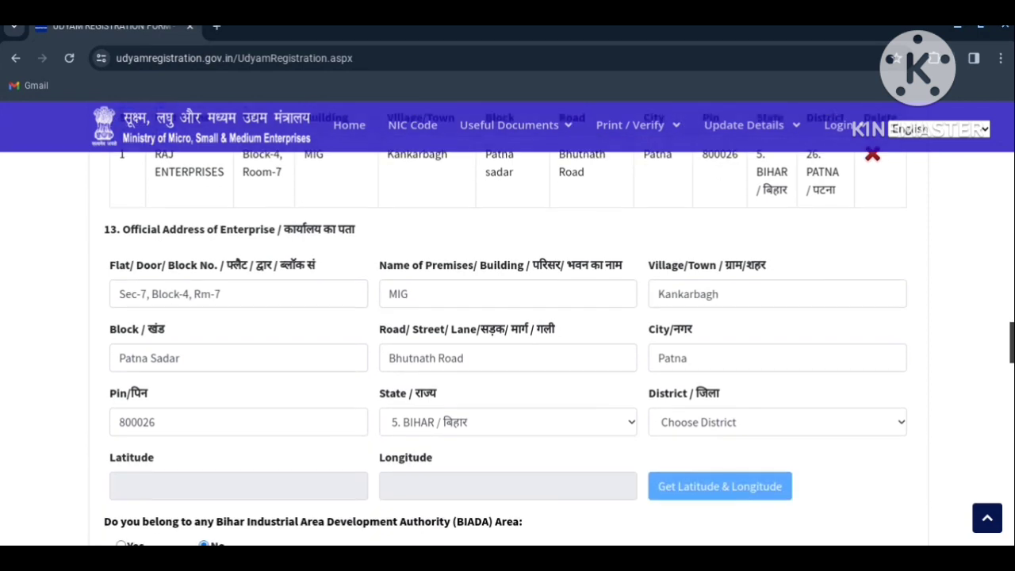
{"action": "left_click", "coordinate": [830, 397]}
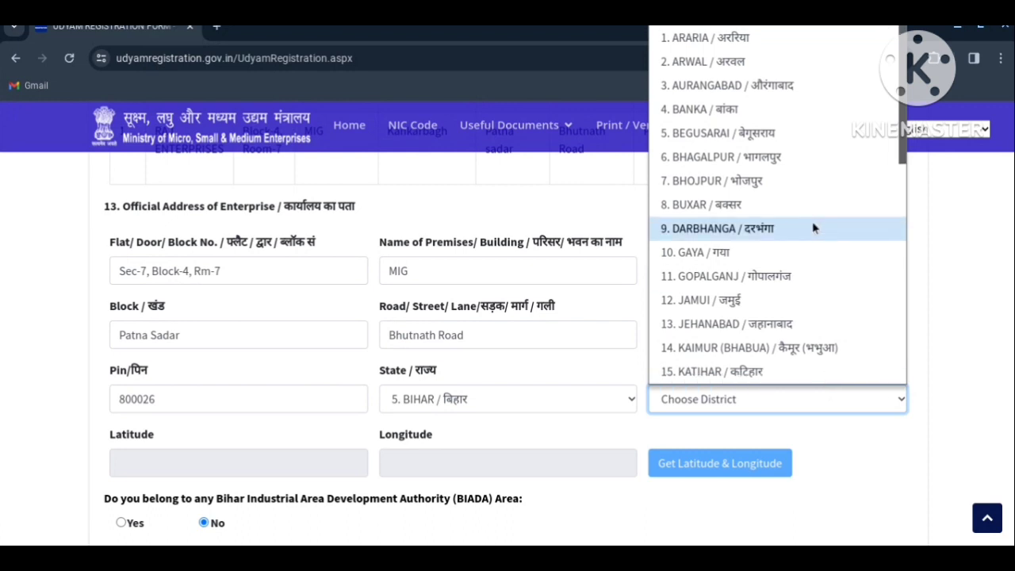
{"action": "key", "text": "Up"}
{"action": "key", "text": "Up"}
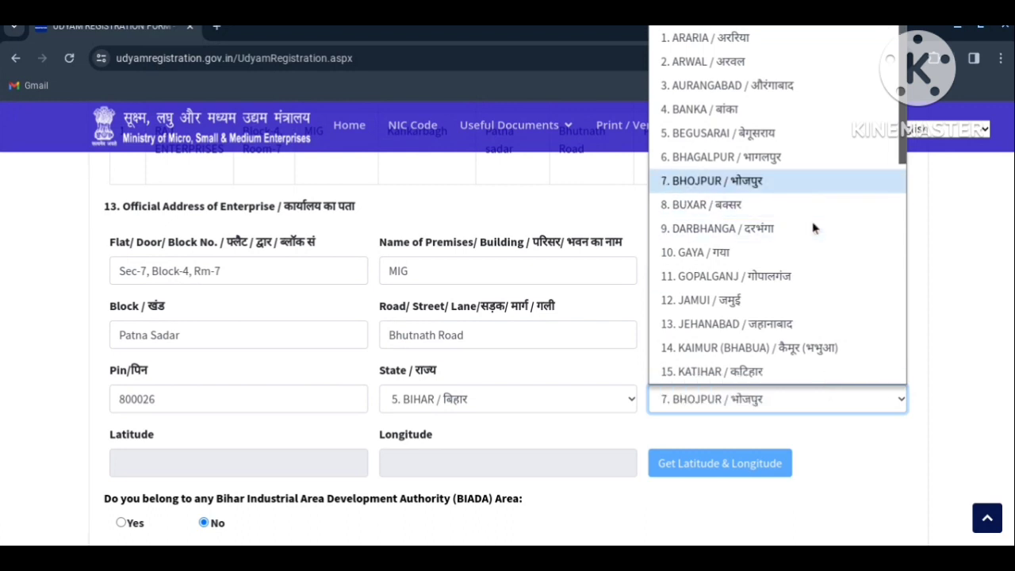
{"action": "key", "text": "Up"}
{"action": "key", "text": "Down"}
{"action": "key", "text": "Down"}
{"action": "key", "text": "Down"}
{"action": "key", "text": "Down"}
{"action": "key", "text": "Down"}
{"action": "key", "text": "Down"}
{"action": "key", "text": "Down"}
{"action": "key", "text": "Down"}
{"action": "key", "text": "Down"}
{"action": "key", "text": "Down"}
{"action": "key", "text": "Down"}
{"action": "key", "text": "Down"}
{"action": "key", "text": "Down"}
{"action": "key", "text": "Down"}
{"action": "key", "text": "Down"}
{"action": "key", "text": "Down"}
{"action": "key", "text": "Down"}
{"action": "key", "text": "Down"}
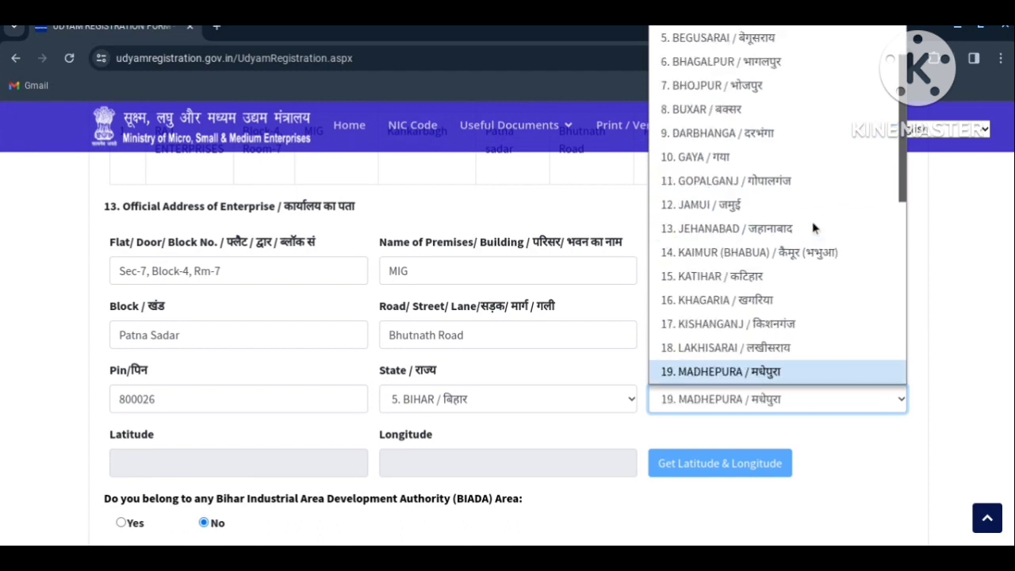
{"action": "key", "text": "Down"}
{"action": "key", "text": "Down"}
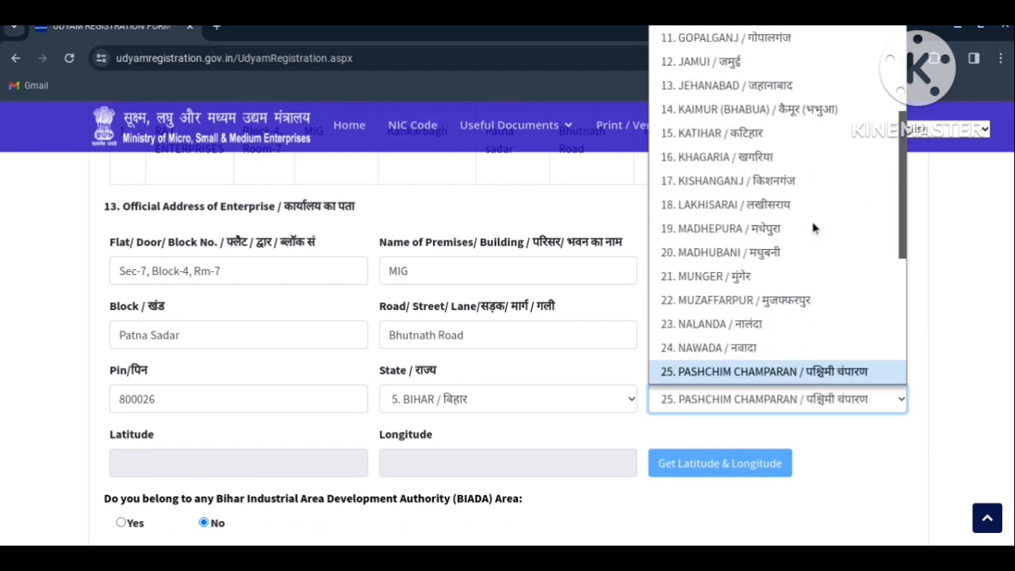
{"action": "key", "text": "Return"}
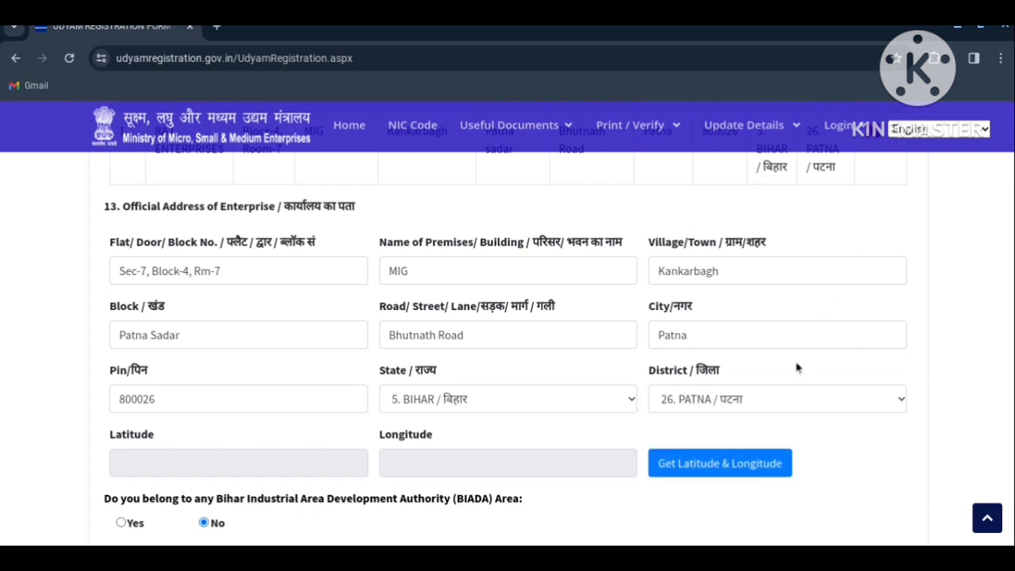
{"action": "left_click", "coordinate": [736, 465]}
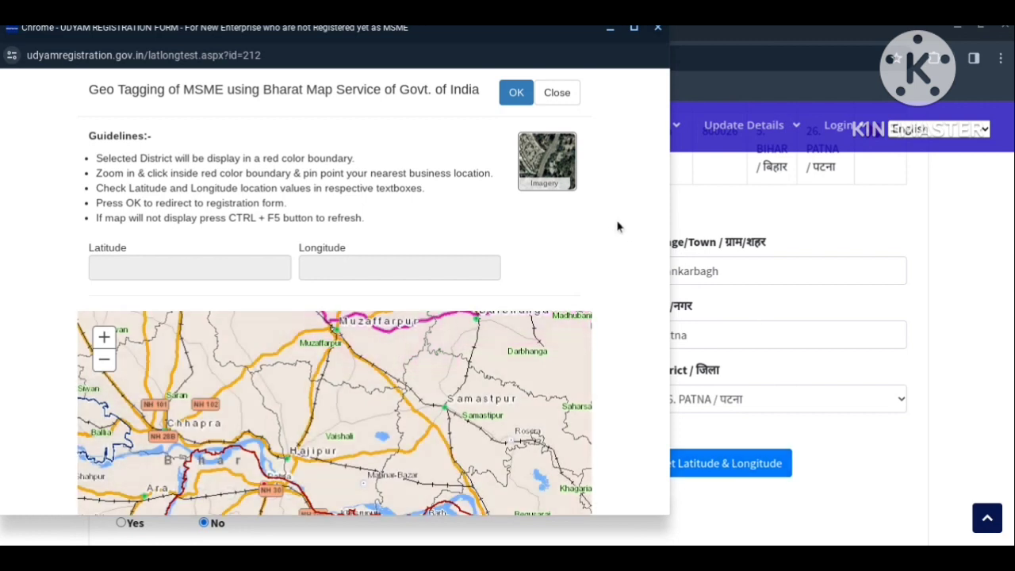
Pin the enterprise location near Patna on the map popup and accept it to fill the coordinates
{"action": "mouse_move", "coordinate": [664, 262]}
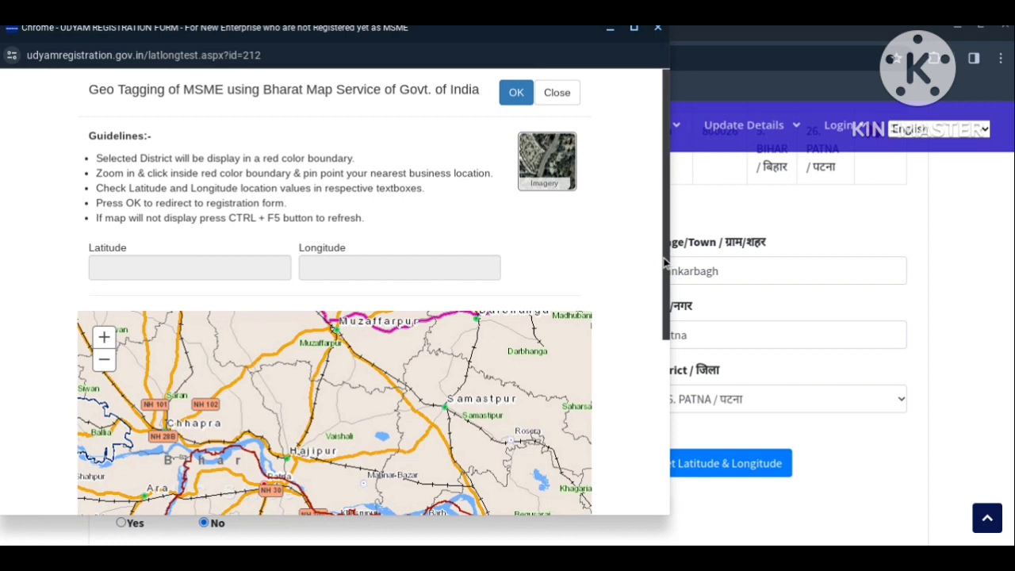
{"action": "left_click_drag", "start_coordinate": [664, 261], "coordinate": [666, 222]}
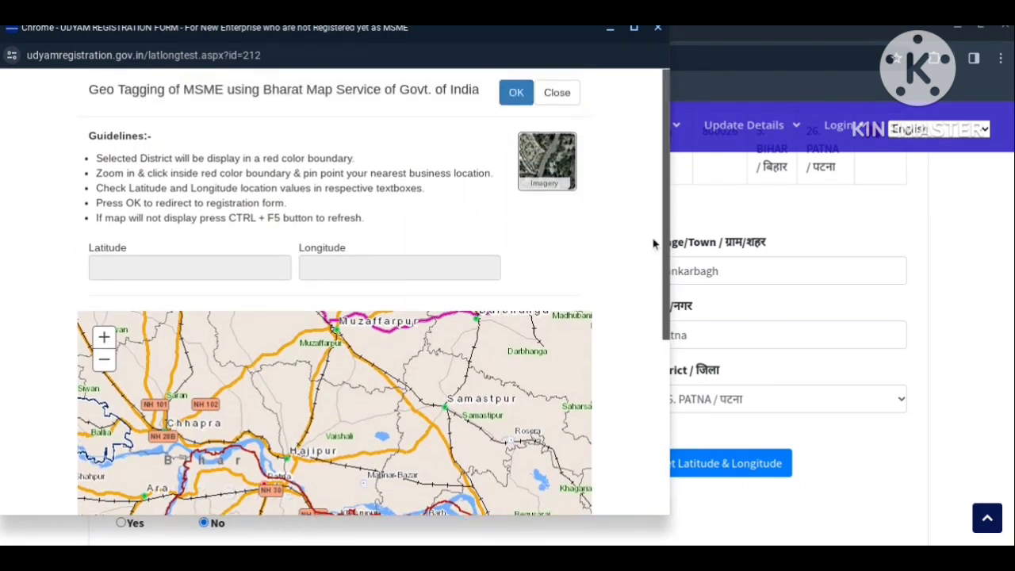
{"action": "left_click_drag", "start_coordinate": [666, 247], "coordinate": [664, 416]}
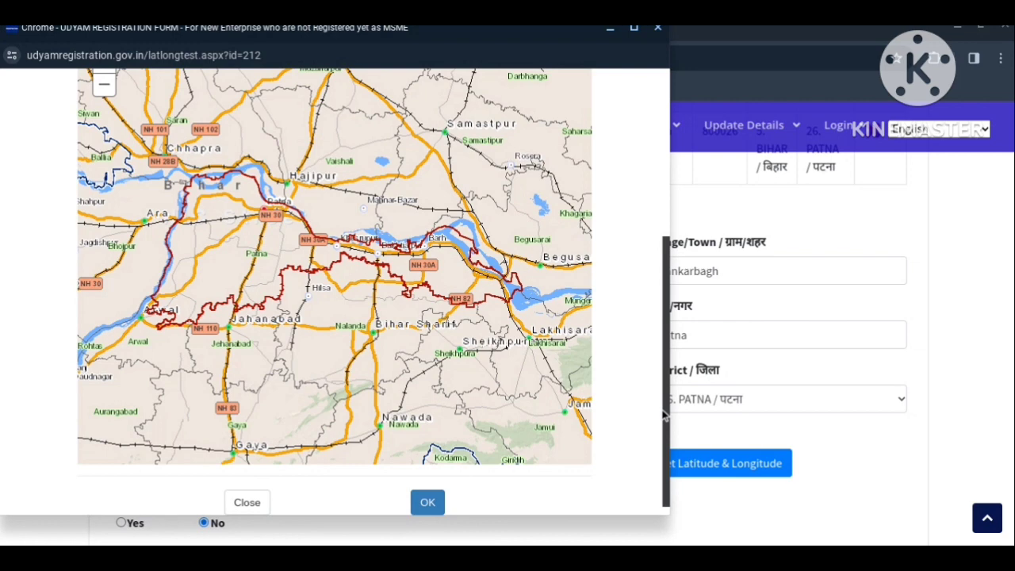
{"action": "left_click", "coordinate": [258, 253]}
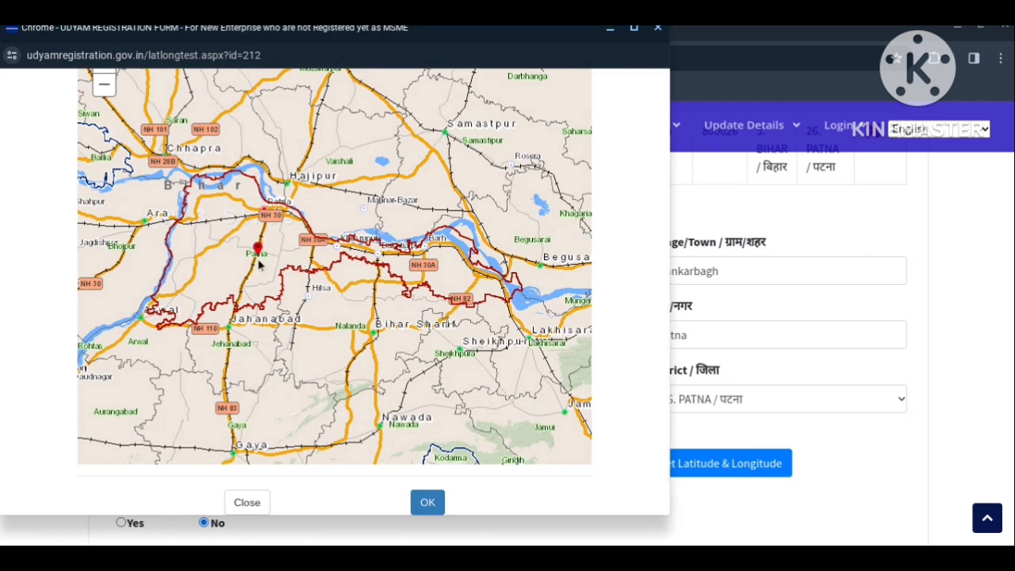
{"action": "left_click", "coordinate": [106, 80]}
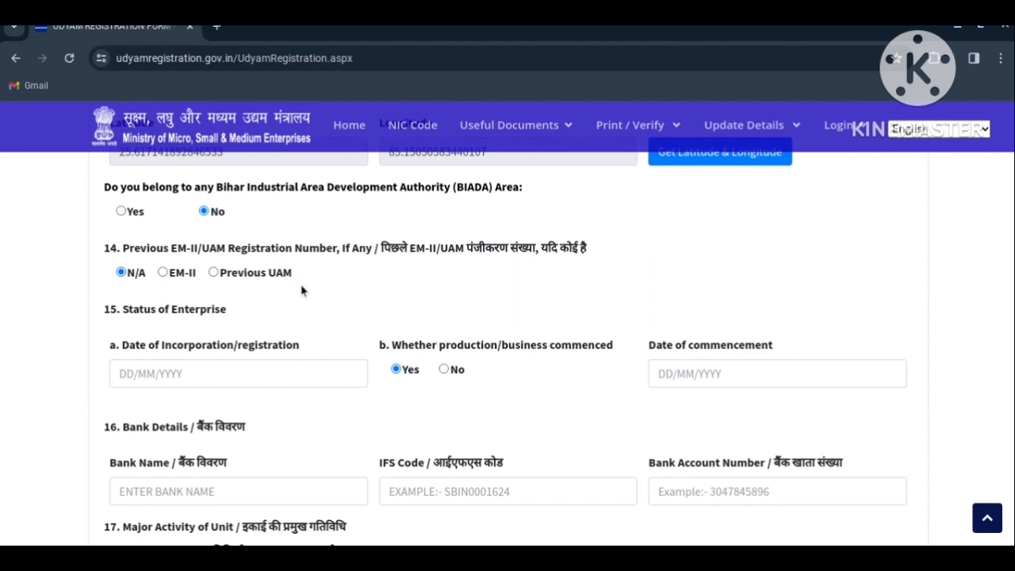
Set the incorporation date to 01/03/2022 by stepping the calendar back to March 2022
{"action": "left_click", "coordinate": [174, 376]}
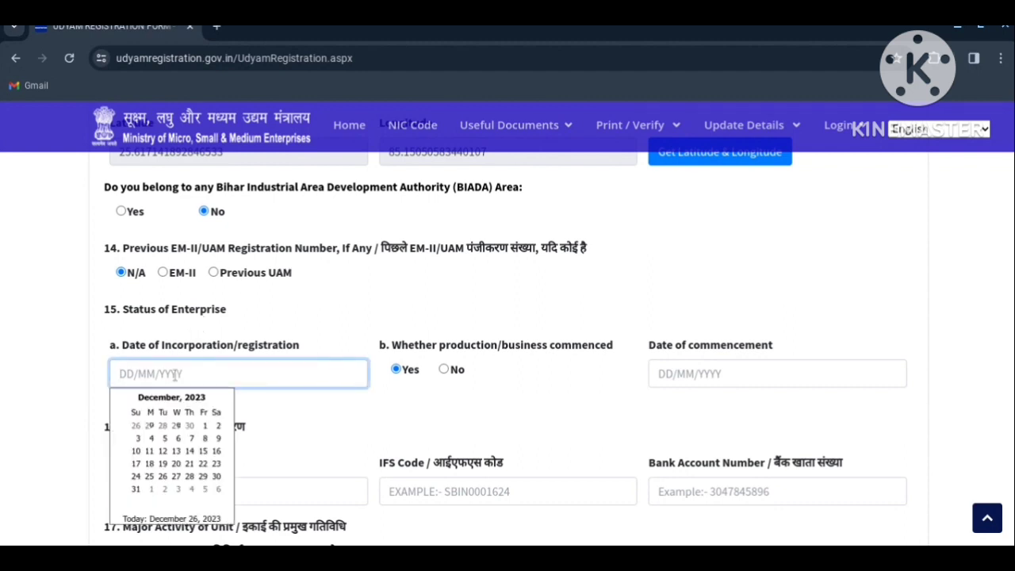
{"action": "left_click", "coordinate": [119, 398]}
{"action": "left_click", "coordinate": [119, 398]}
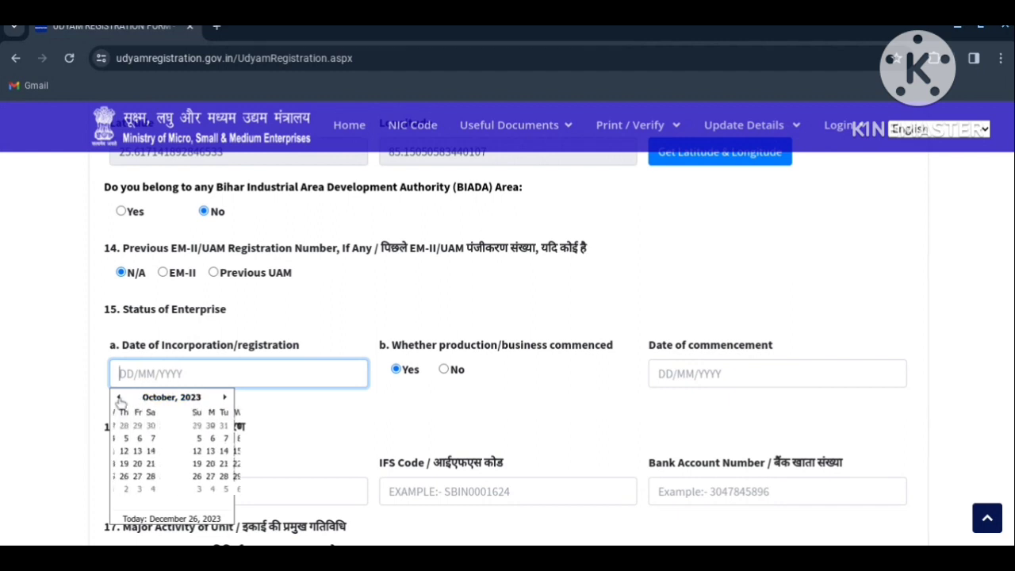
{"action": "left_click", "coordinate": [119, 398]}
{"action": "left_click", "coordinate": [119, 398]}
{"action": "left_click", "coordinate": [119, 398]}
{"action": "left_click", "coordinate": [119, 398]}
{"action": "left_click", "coordinate": [119, 398]}
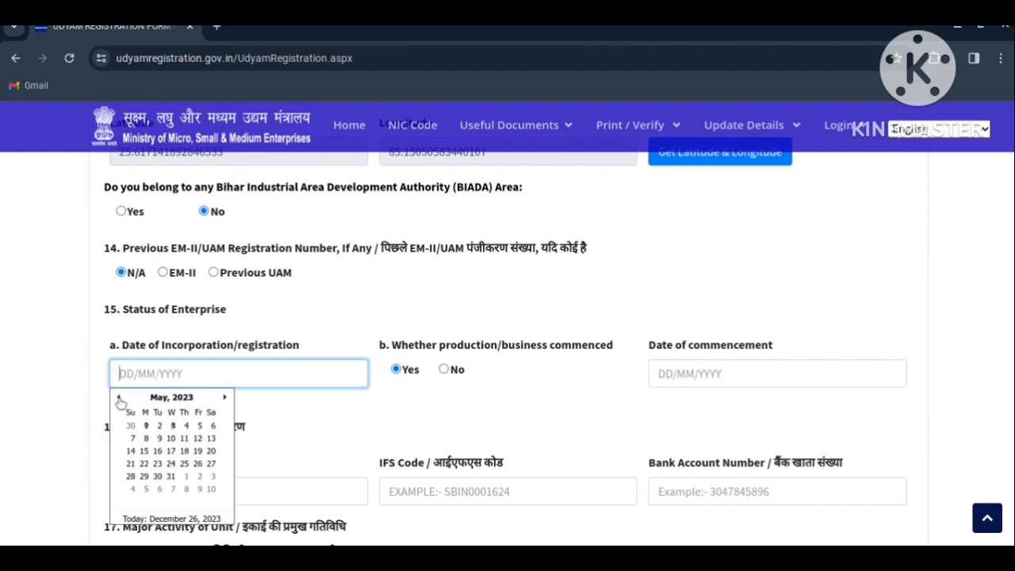
{"action": "left_click", "coordinate": [119, 398]}
{"action": "left_click", "coordinate": [119, 398]}
{"action": "left_click", "coordinate": [119, 398]}
{"action": "left_click", "coordinate": [119, 398]}
{"action": "left_click", "coordinate": [119, 398]}
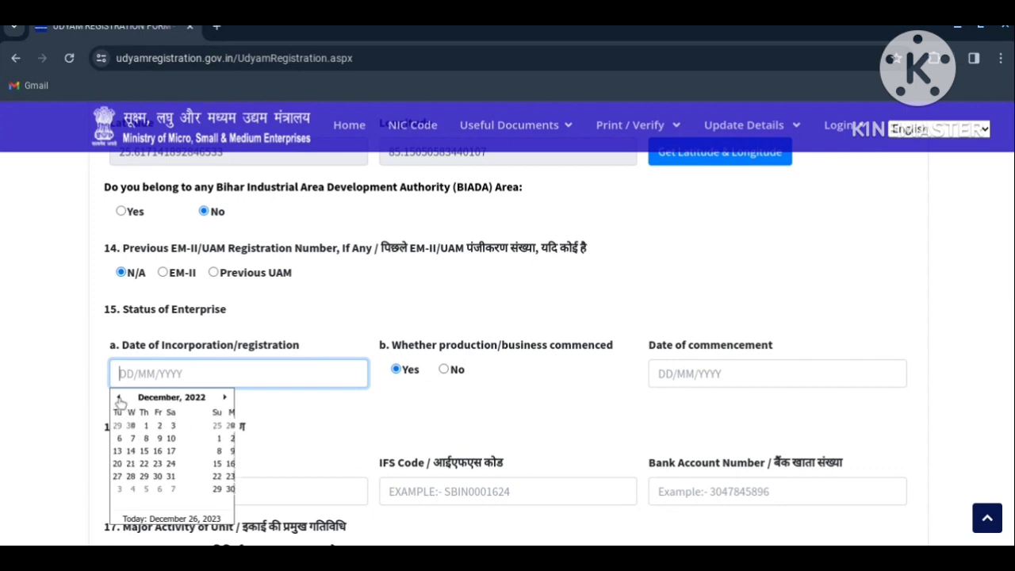
{"action": "left_click", "coordinate": [119, 398]}
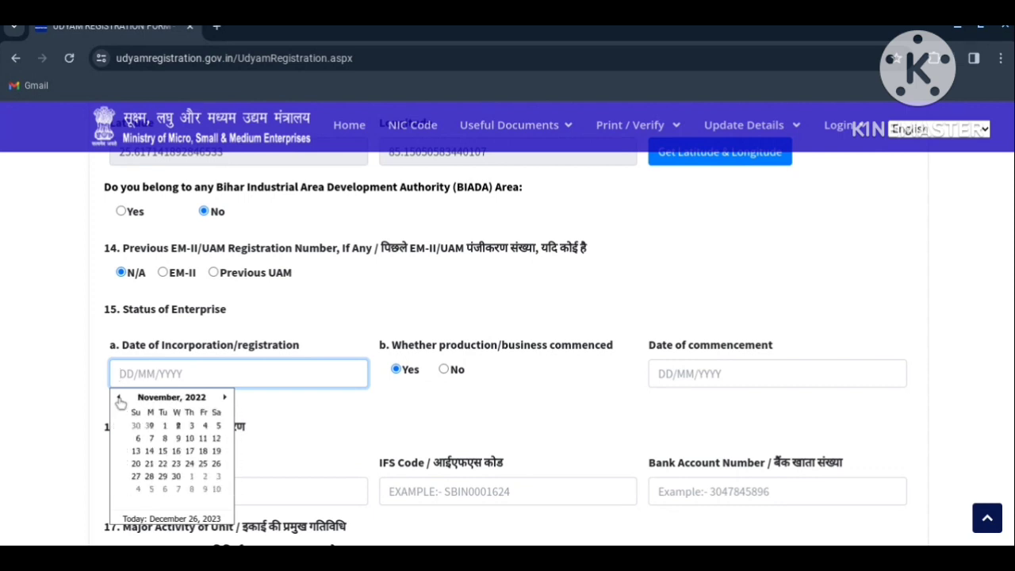
{"action": "left_click", "coordinate": [119, 398]}
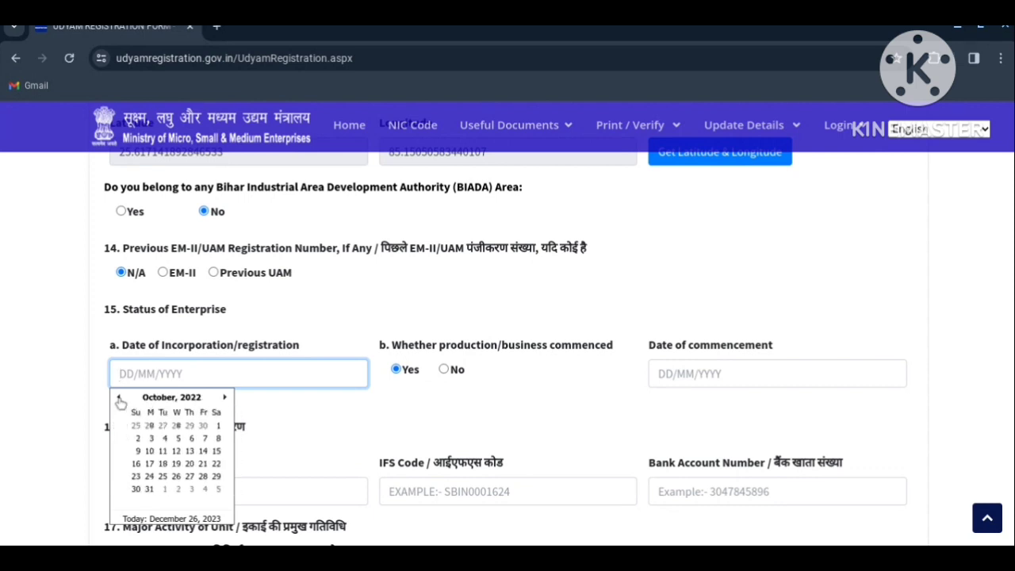
{"action": "left_click", "coordinate": [119, 399]}
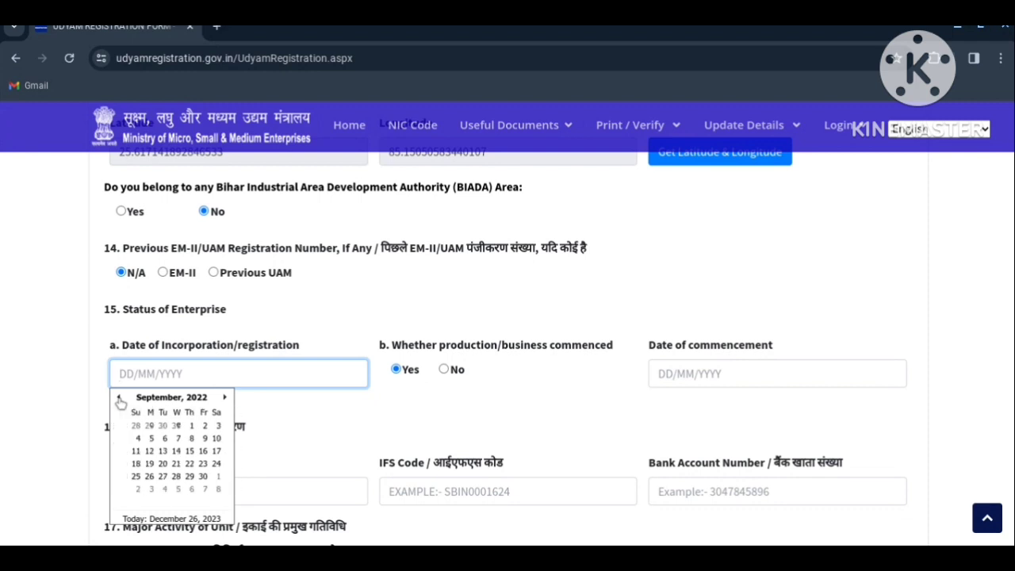
{"action": "left_click", "coordinate": [119, 398]}
{"action": "left_click", "coordinate": [119, 398]}
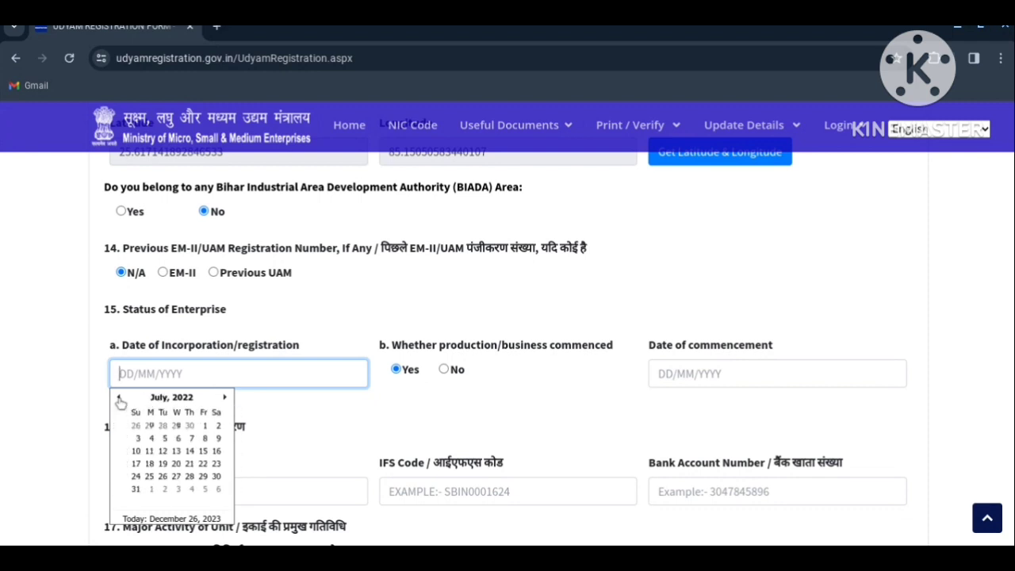
{"action": "left_click", "coordinate": [119, 399]}
{"action": "left_click", "coordinate": [119, 398]}
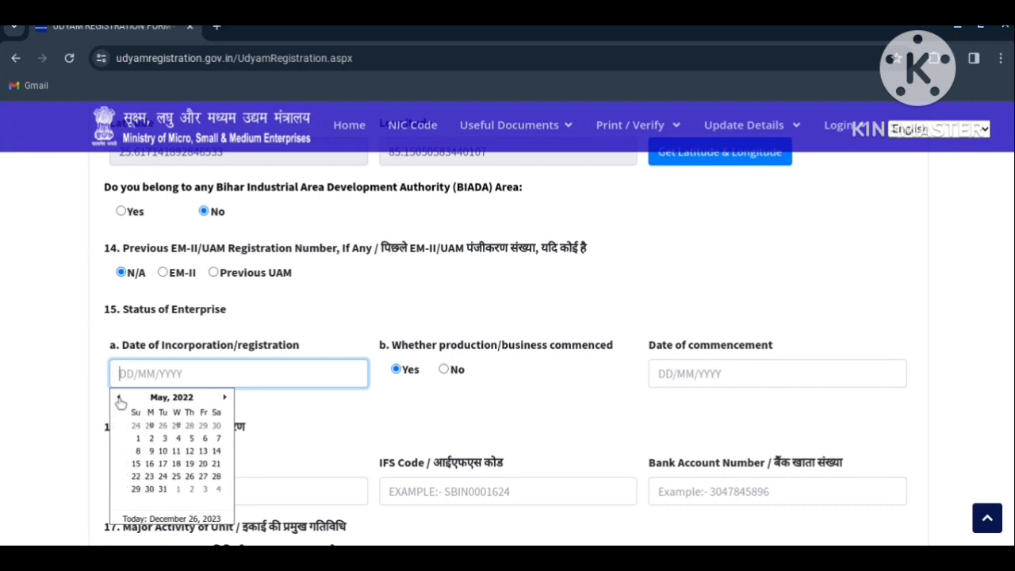
{"action": "left_click", "coordinate": [119, 398]}
{"action": "left_click", "coordinate": [119, 398]}
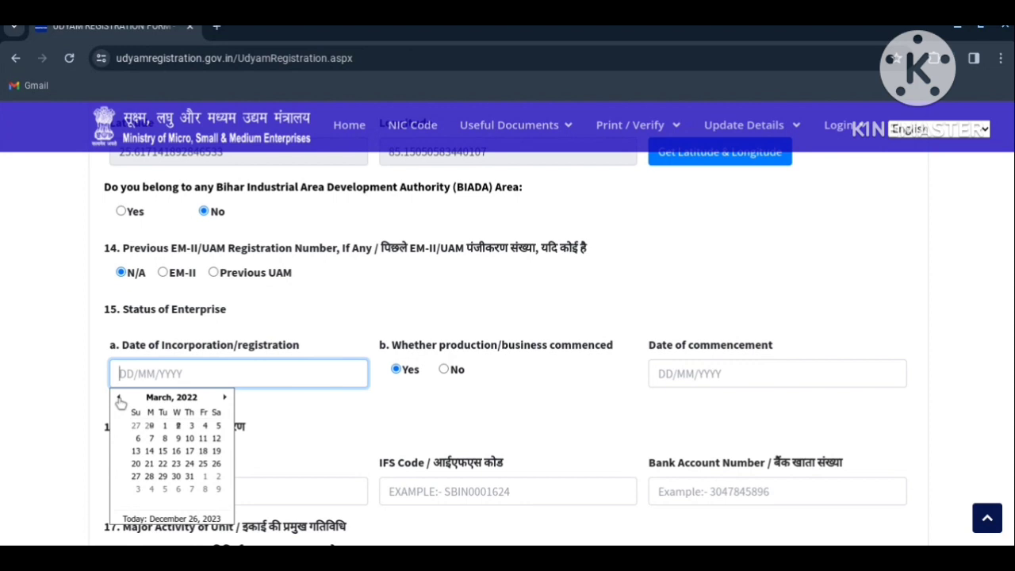
{"action": "left_click", "coordinate": [165, 426]}
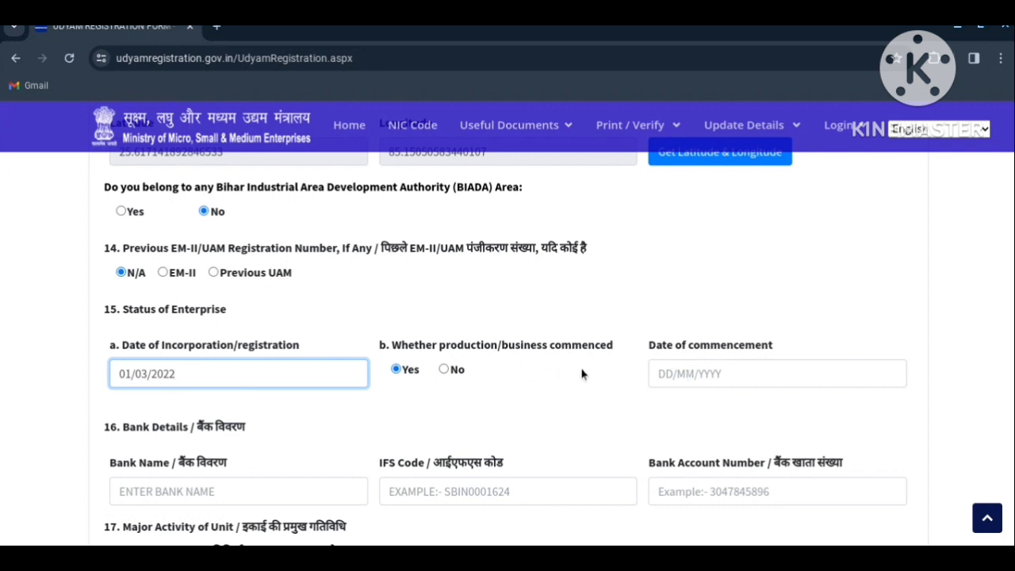
Set the date of commencement to 01/04/2022 by stepping the calendar back to April 2022
{"action": "left_click", "coordinate": [661, 373]}
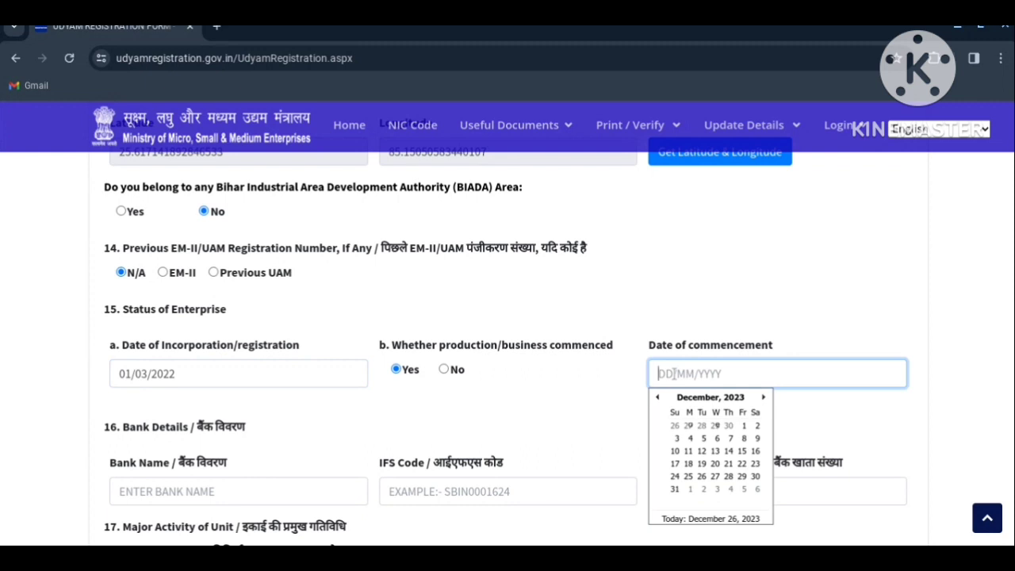
{"action": "left_click", "coordinate": [658, 398]}
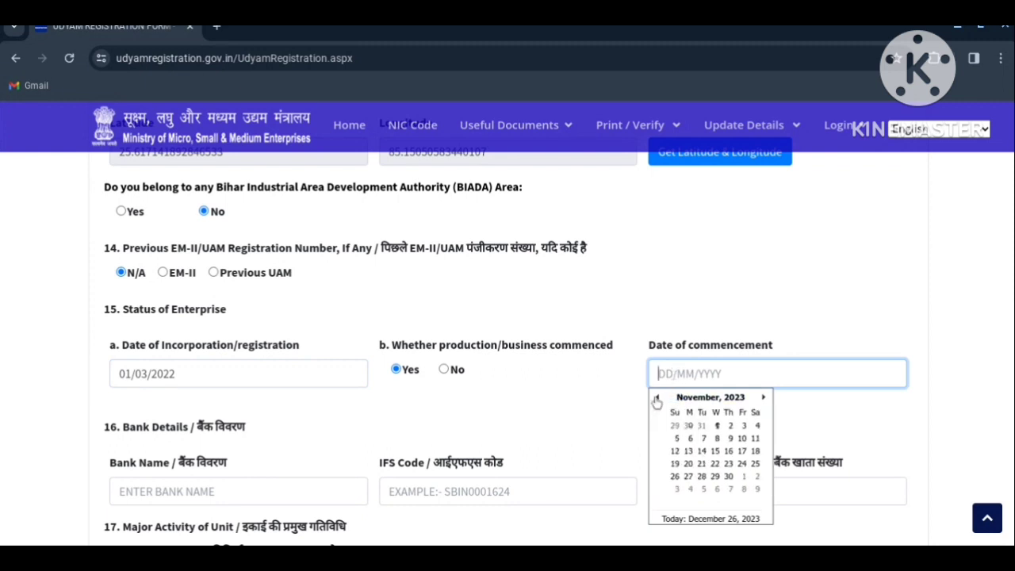
{"action": "left_click", "coordinate": [658, 398]}
{"action": "left_click", "coordinate": [657, 398]}
{"action": "left_click", "coordinate": [658, 398]}
{"action": "left_click", "coordinate": [657, 399]}
{"action": "left_click", "coordinate": [657, 399]}
{"action": "left_click", "coordinate": [657, 398]}
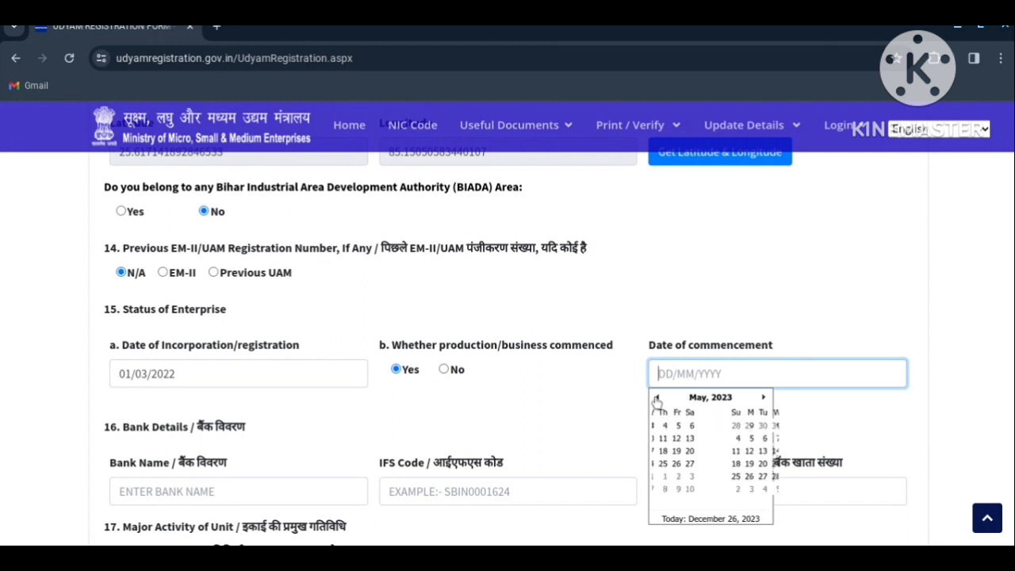
{"action": "left_click", "coordinate": [657, 399]}
{"action": "left_click", "coordinate": [657, 398]}
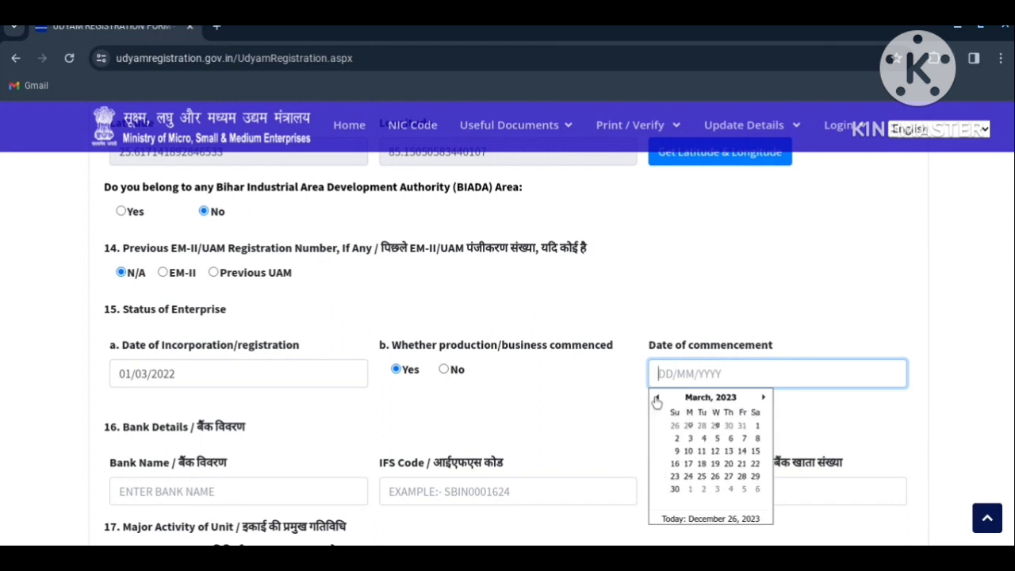
{"action": "left_click", "coordinate": [656, 398]}
{"action": "left_click", "coordinate": [657, 399]}
{"action": "left_click", "coordinate": [657, 399]}
{"action": "left_click", "coordinate": [656, 398]}
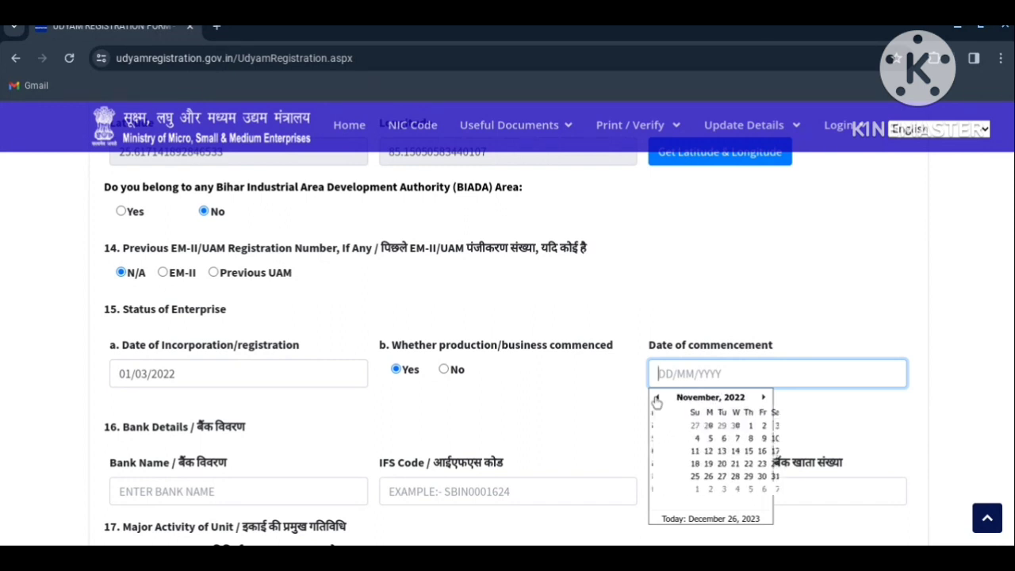
{"action": "left_click", "coordinate": [657, 398]}
{"action": "left_click", "coordinate": [656, 398]}
{"action": "left_click", "coordinate": [656, 398]}
{"action": "left_click", "coordinate": [657, 398]}
{"action": "left_click", "coordinate": [657, 399]}
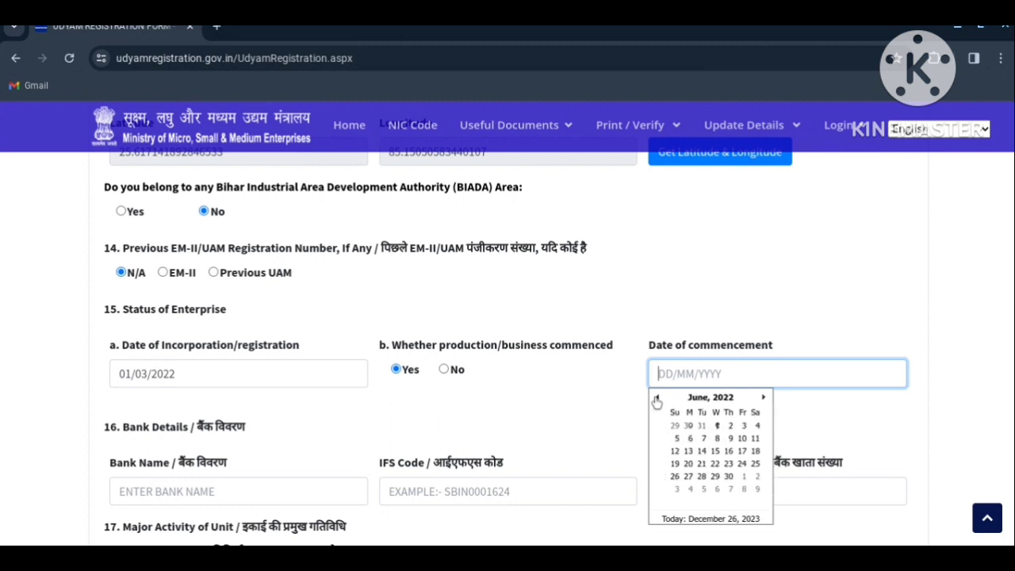
{"action": "left_click", "coordinate": [657, 398]}
{"action": "left_click", "coordinate": [657, 398]}
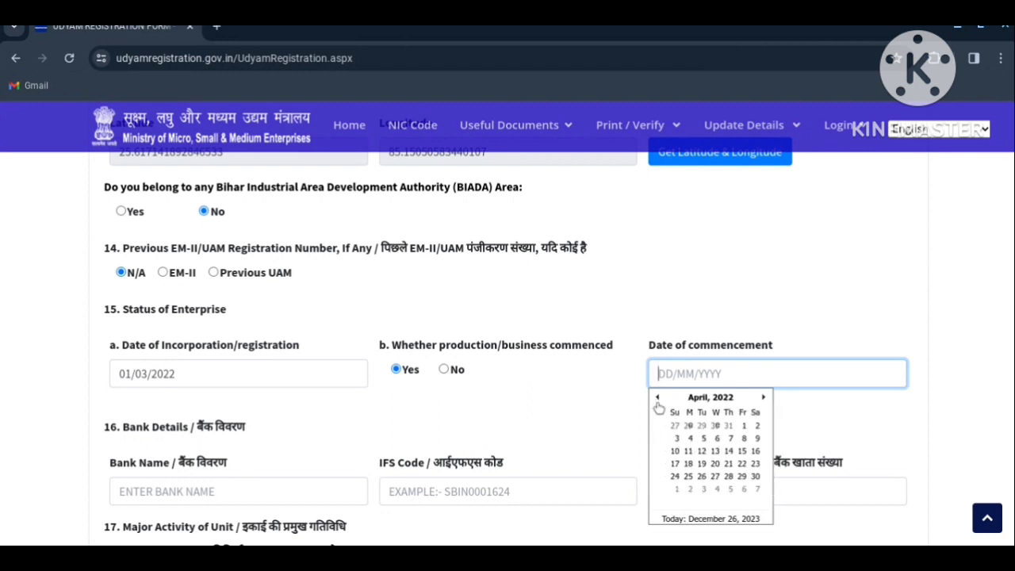
{"action": "left_click", "coordinate": [744, 427]}
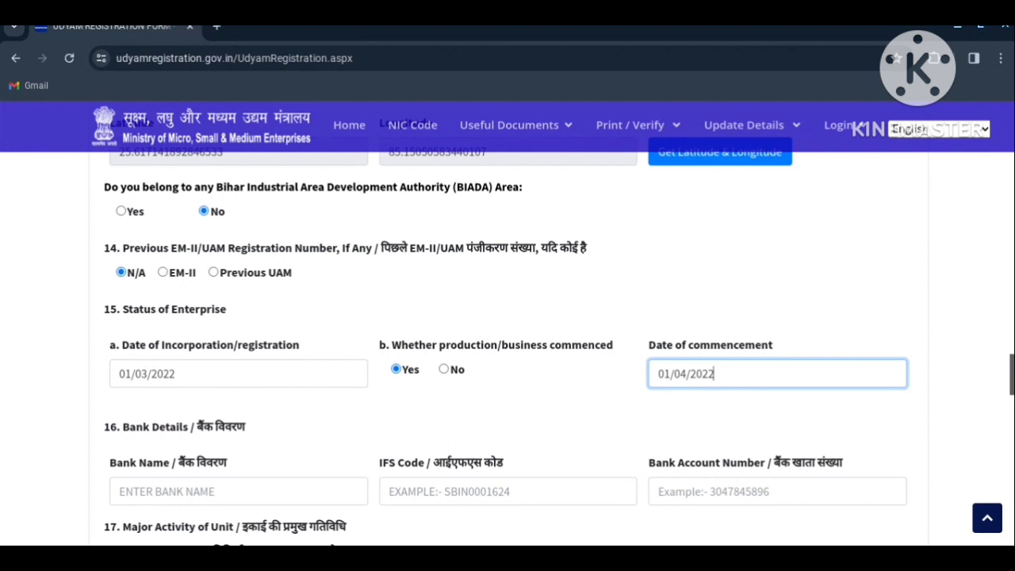
{"action": "scroll", "coordinate": [507, 341], "scroll_direction": "down", "scroll_amount": 2}
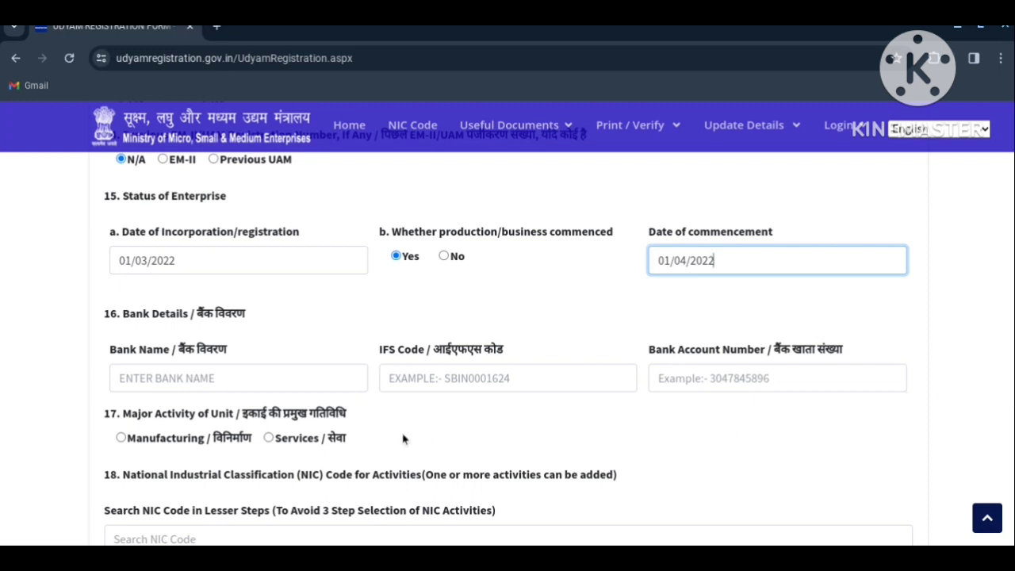
Choose Services as the unit's major activity and work on the bank name field
{"action": "left_click", "coordinate": [314, 378]}
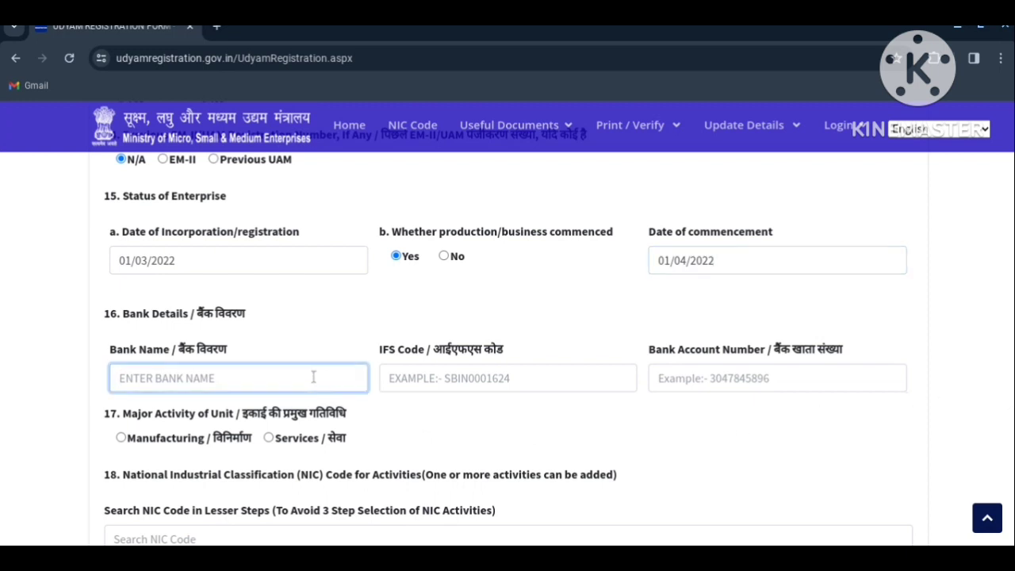
{"action": "left_click", "coordinate": [269, 438]}
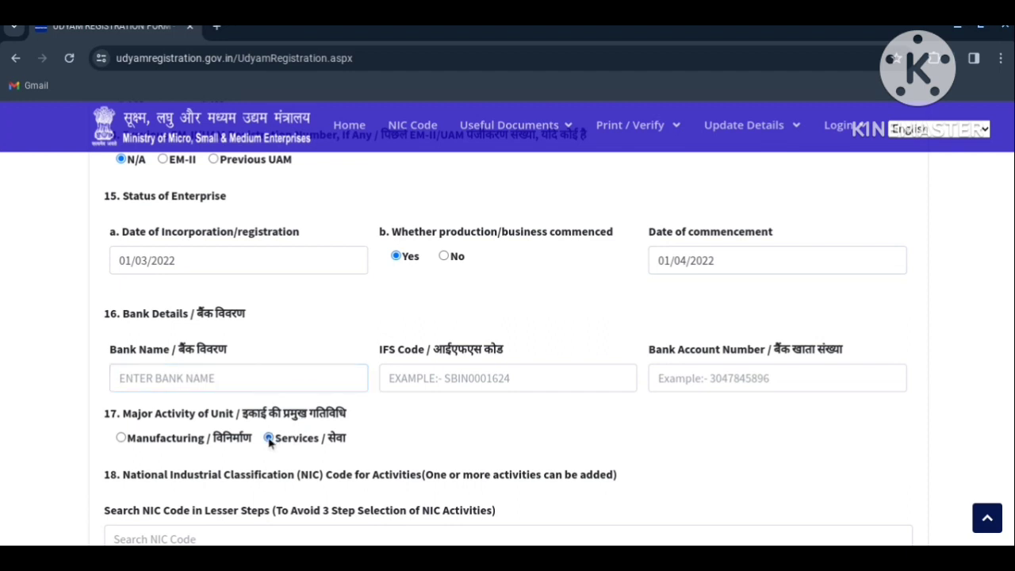
{"action": "left_click", "coordinate": [255, 381]}
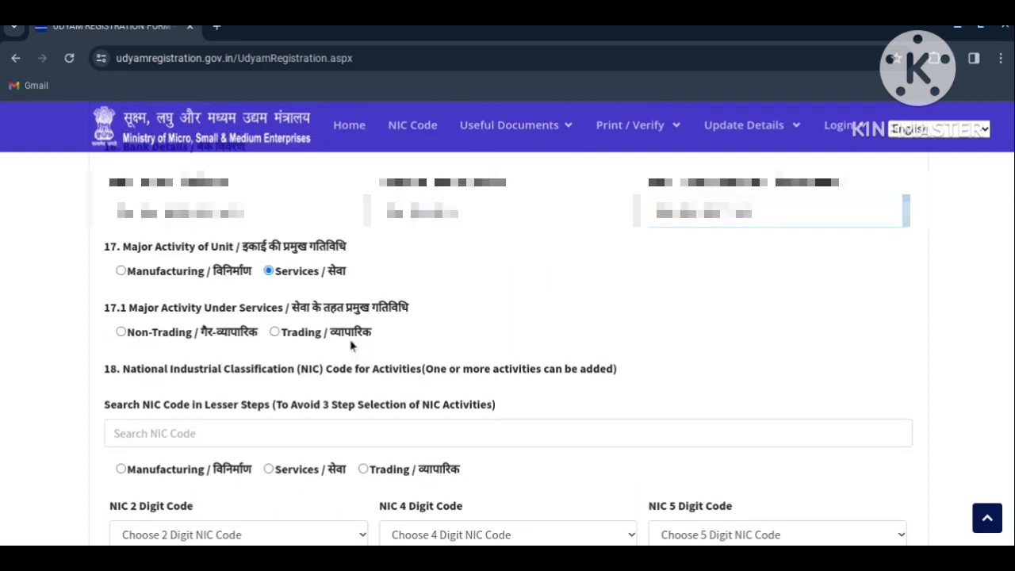
Mark the services activity as Trading and select Services in the NIC code section
{"action": "left_click", "coordinate": [275, 333]}
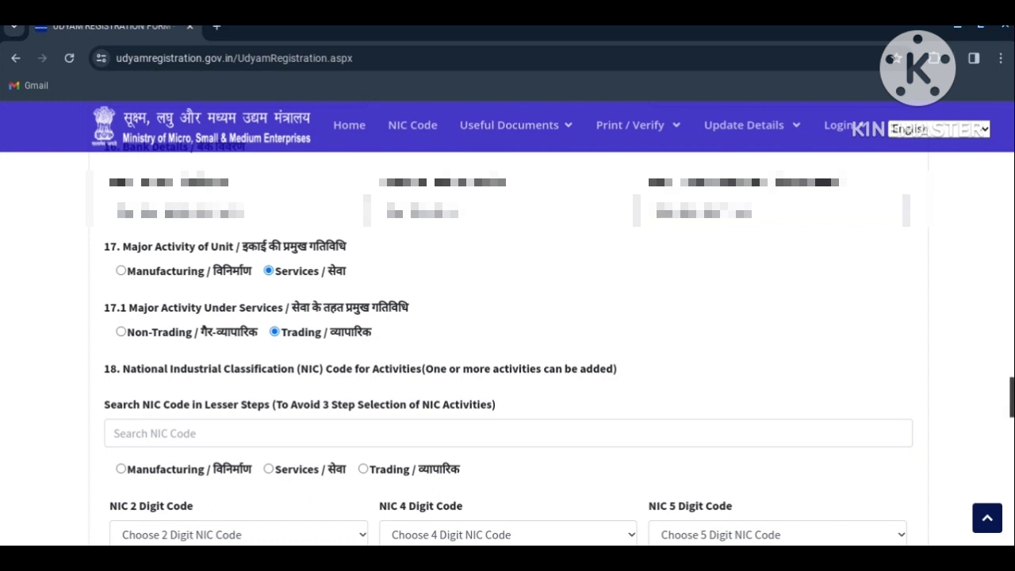
{"action": "scroll", "coordinate": [819, 368], "scroll_direction": "down", "scroll_amount": 2}
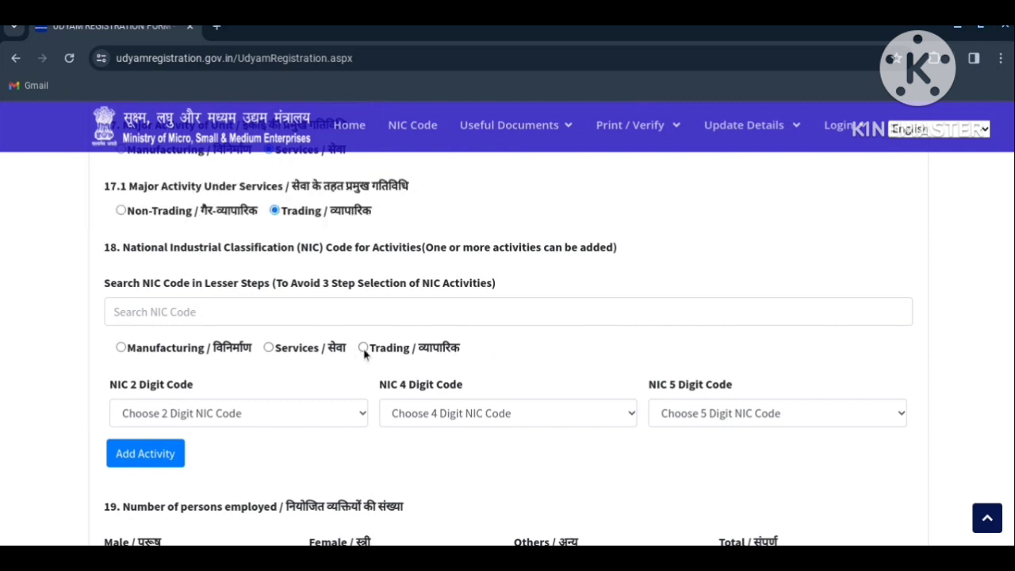
{"action": "left_click", "coordinate": [269, 348]}
Browse the 2-digit NIC code list and choose 87-Residential care activities
{"action": "left_click", "coordinate": [338, 424]}
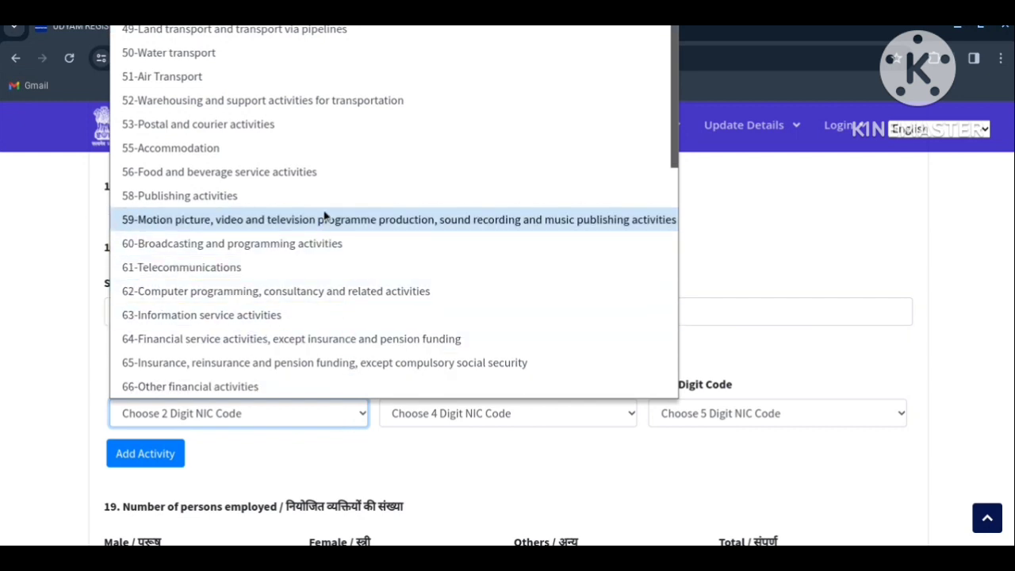
{"action": "key", "text": "Down"}
{"action": "key", "text": "Up"}
{"action": "key", "text": "Up"}
{"action": "key", "text": "Up"}
{"action": "key", "text": "Up"}
{"action": "key", "text": "Up"}
{"action": "key", "text": "Up"}
{"action": "key", "text": "Up"}
{"action": "key", "text": "Up"}
{"action": "key", "text": "Up"}
{"action": "key", "text": "Up"}
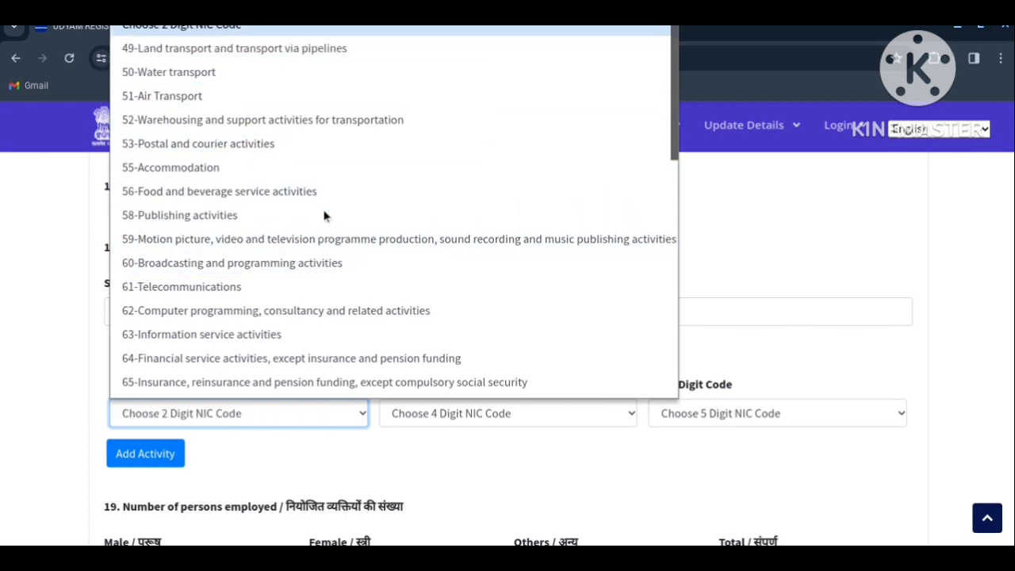
{"action": "key", "text": "Down"}
{"action": "key", "text": "Down"}
{"action": "key", "text": "Down"}
{"action": "key", "text": "Down"}
{"action": "key", "text": "Down"}
{"action": "key", "text": "Down"}
{"action": "key", "text": "Down"}
{"action": "key", "text": "Down"}
{"action": "key", "text": "Down"}
{"action": "key", "text": "Down"}
{"action": "key", "text": "Down"}
{"action": "key", "text": "Down"}
{"action": "key", "text": "Down"}
{"action": "key", "text": "Down"}
{"action": "key", "text": "Down"}
{"action": "key", "text": "Down"}
{"action": "key", "text": "Down"}
{"action": "key", "text": "Down"}
{"action": "key", "text": "Down"}
{"action": "key", "text": "Down"}
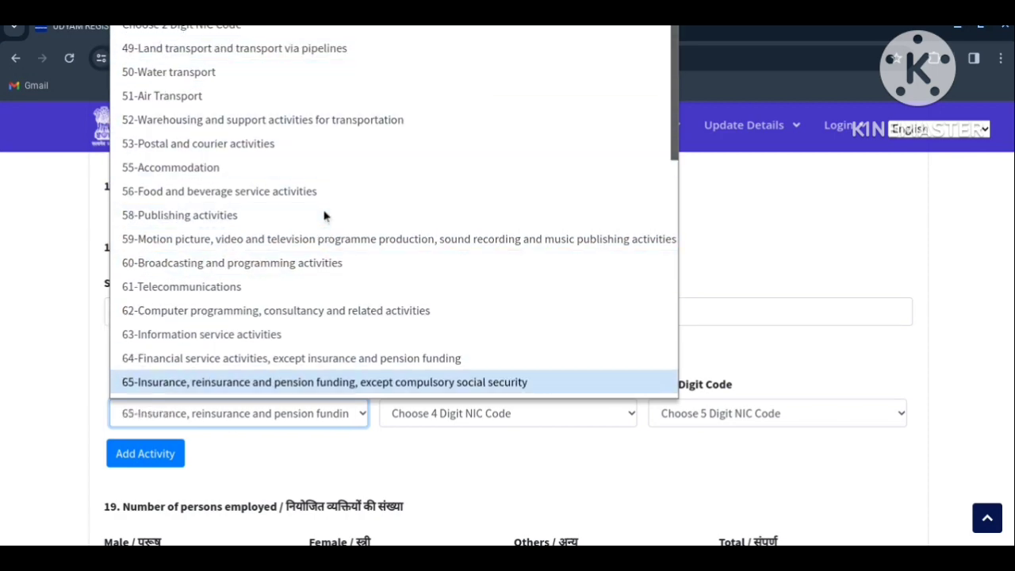
{"action": "key", "text": "Down"}
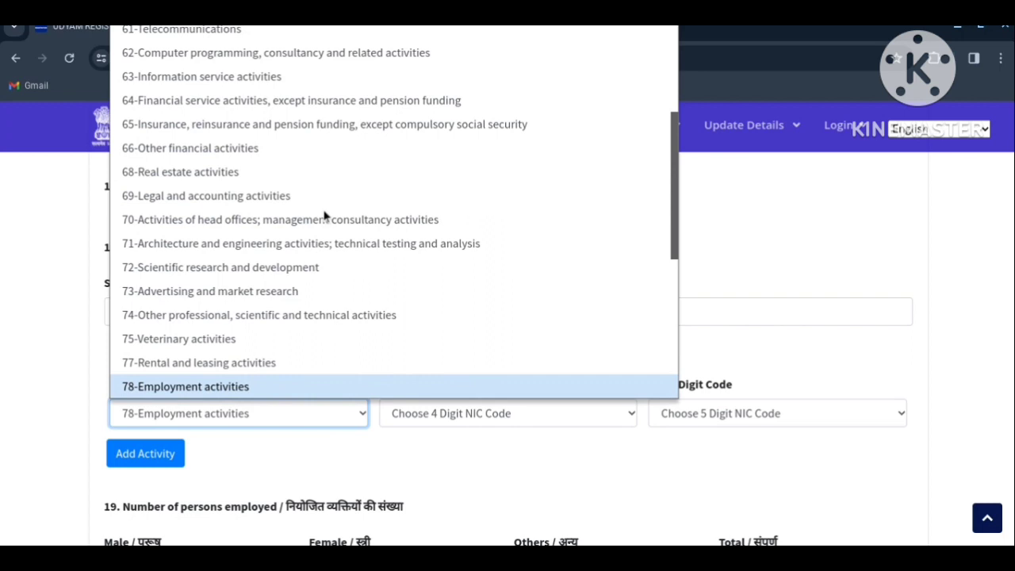
{"action": "key", "text": "Up"}
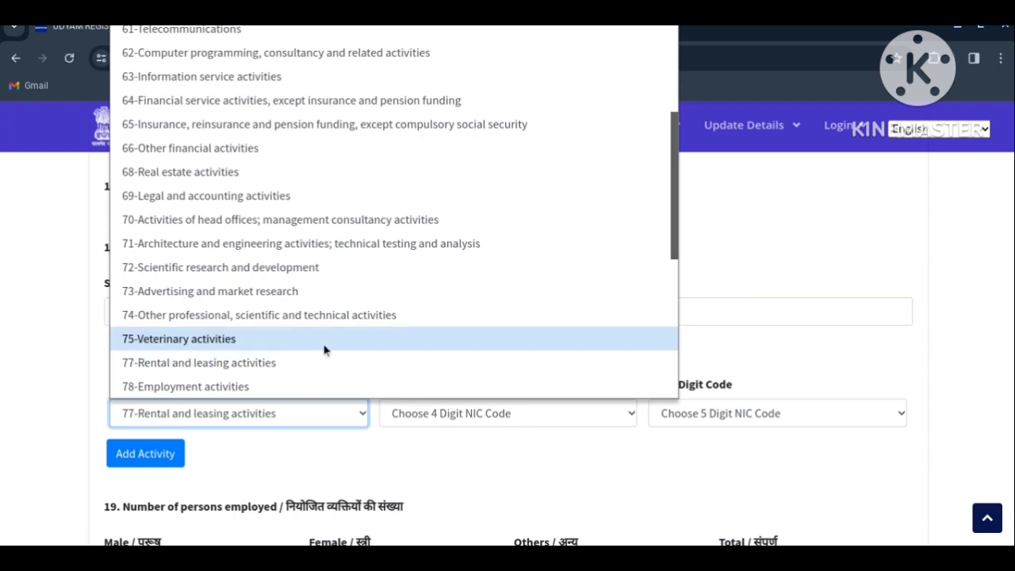
{"action": "key", "text": "Down"}
{"action": "key", "text": "Down"}
{"action": "key", "text": "Down"}
{"action": "key", "text": "Down"}
{"action": "key", "text": "Down"}
{"action": "key", "text": "Down"}
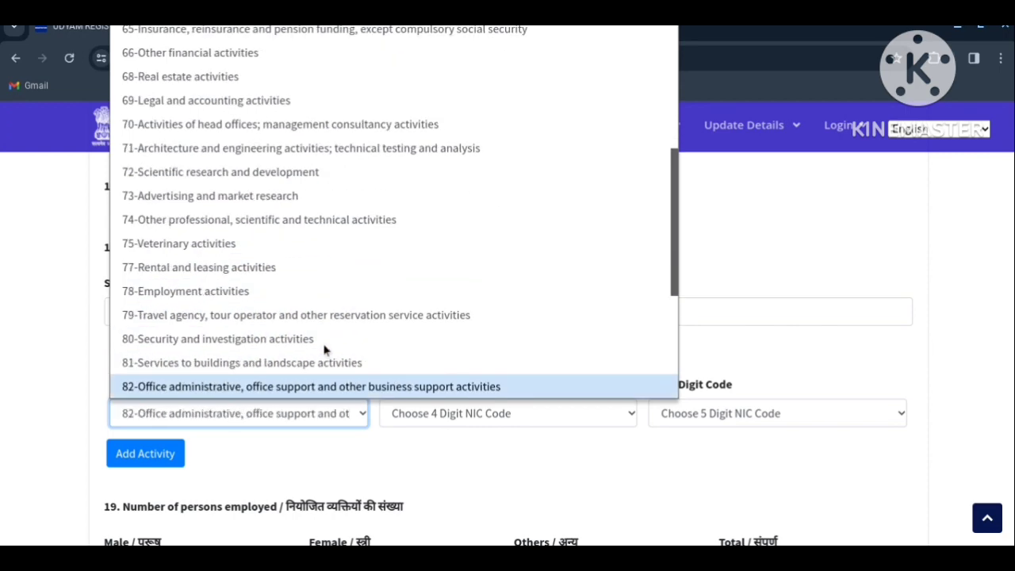
{"action": "key", "text": "Down"}
{"action": "key", "text": "Down"}
{"action": "key", "text": "Down"}
{"action": "key", "text": "Down"}
{"action": "key", "text": "Down"}
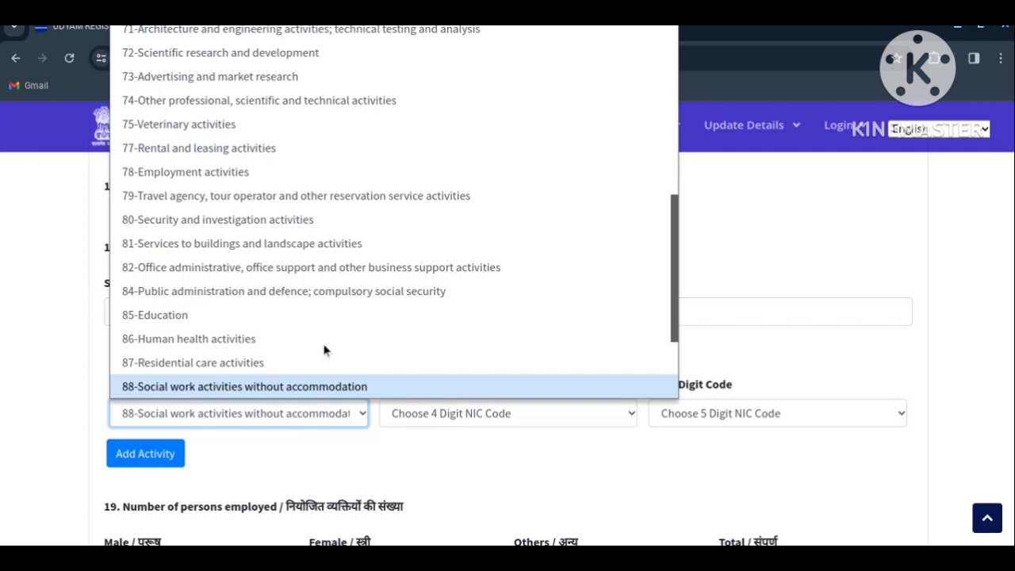
{"action": "key", "text": "Down"}
{"action": "key", "text": "Down"}
{"action": "key", "text": "Down"}
{"action": "key", "text": "Down"}
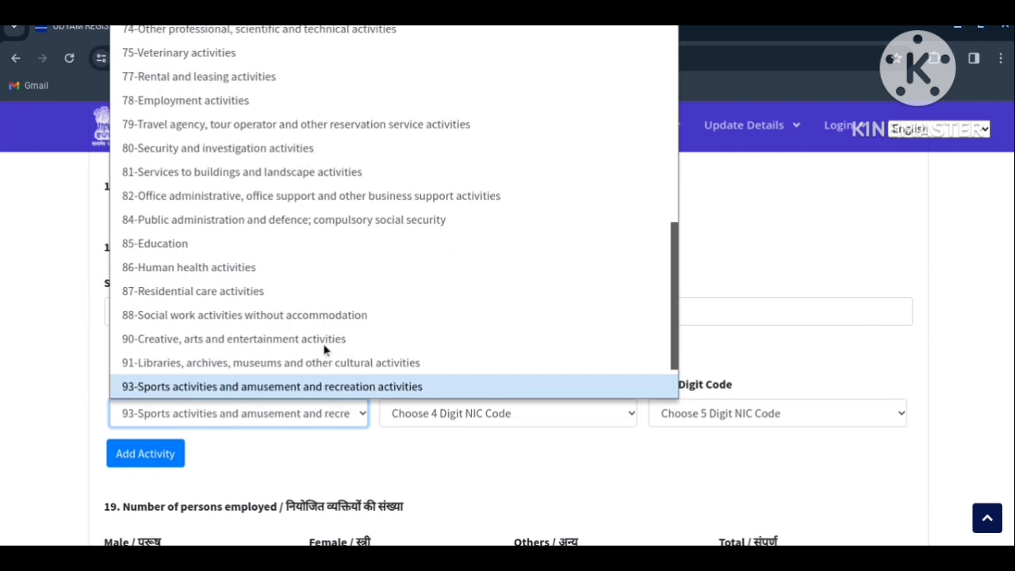
{"action": "key", "text": "Down"}
{"action": "key", "text": "Down"}
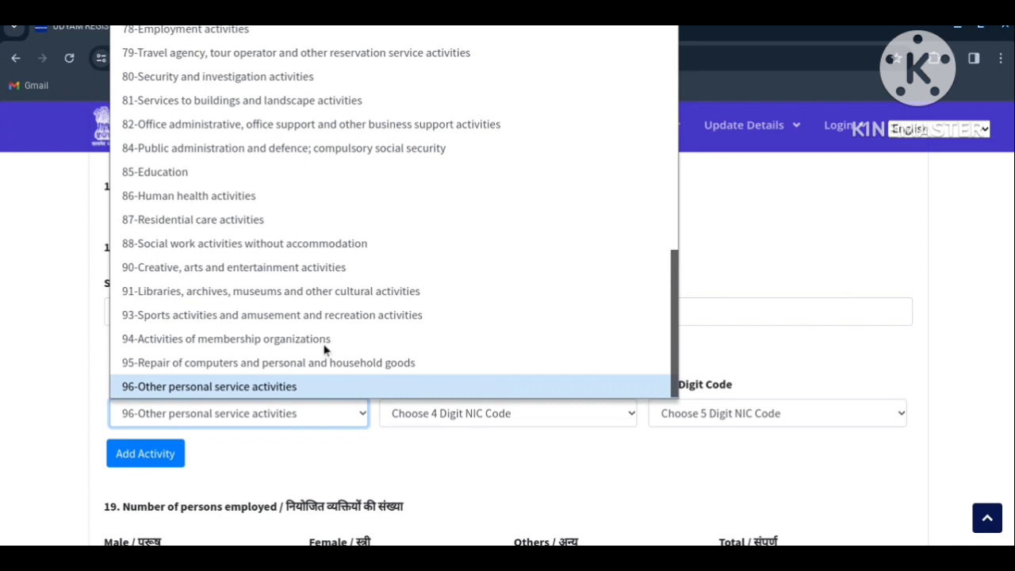
{"action": "key", "text": "Up"}
{"action": "key", "text": "Up"}
{"action": "key", "text": "Up"}
{"action": "key", "text": "Up"}
{"action": "key", "text": "Up"}
{"action": "key", "text": "Up"}
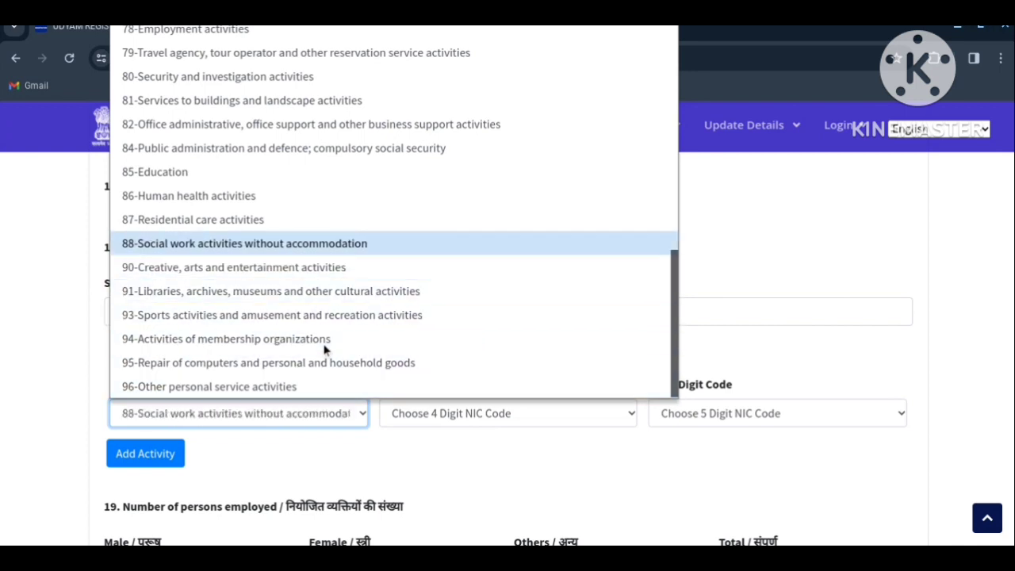
{"action": "key", "text": "Up"}
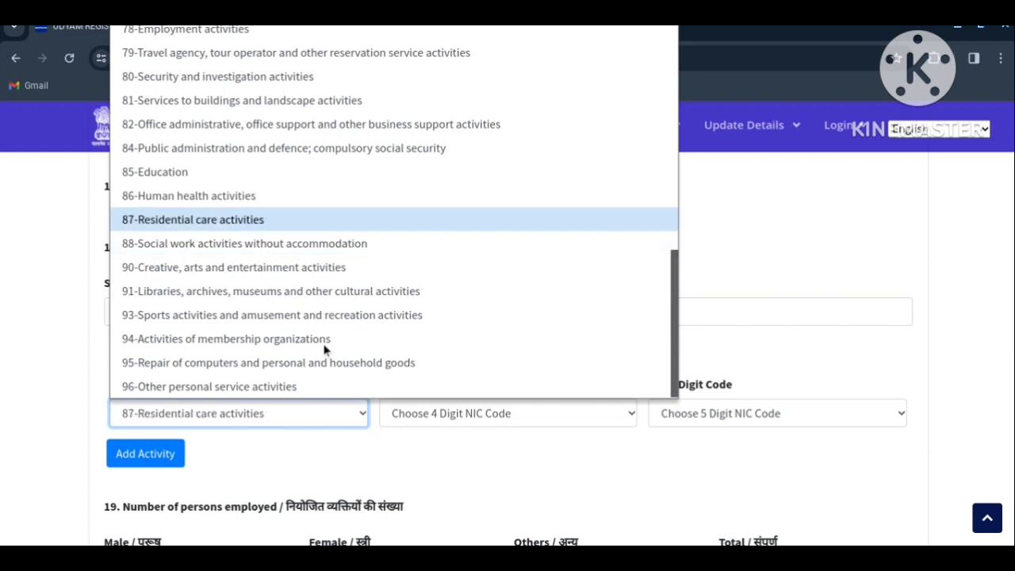
{"action": "key", "text": "Up"}
{"action": "key", "text": "Up"}
{"action": "key", "text": "Up"}
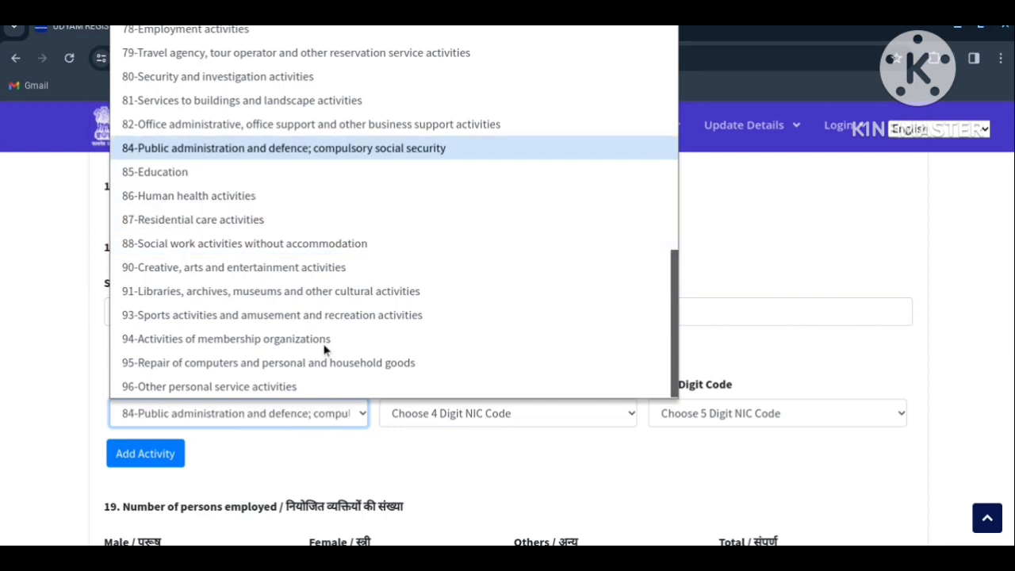
{"action": "key", "text": "Down"}
{"action": "key", "text": "Down"}
{"action": "key", "text": "Down"}
{"action": "key", "text": "Down"}
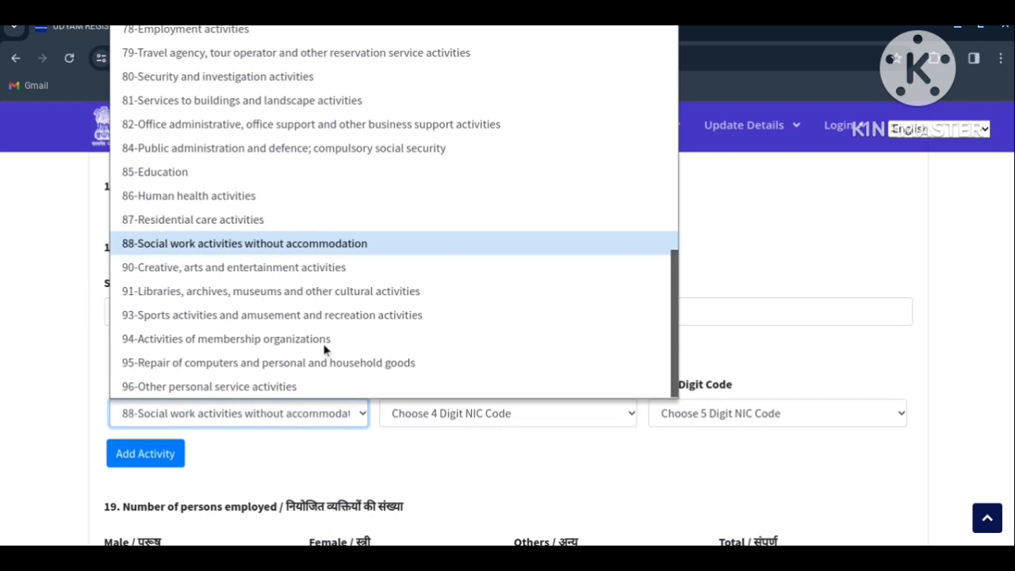
{"action": "key", "text": "Down"}
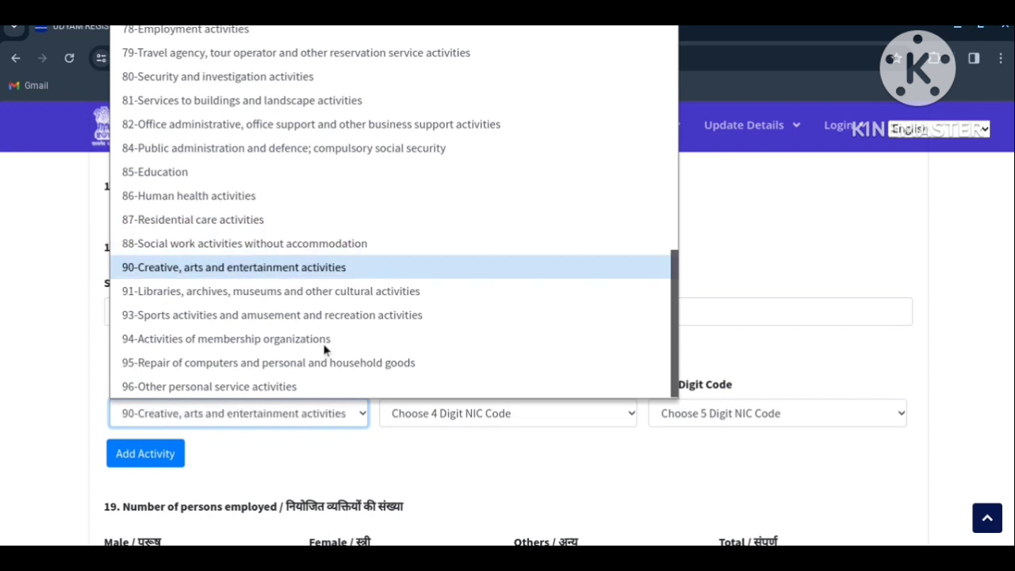
{"action": "key", "text": "Up"}
{"action": "key", "text": "Up"}
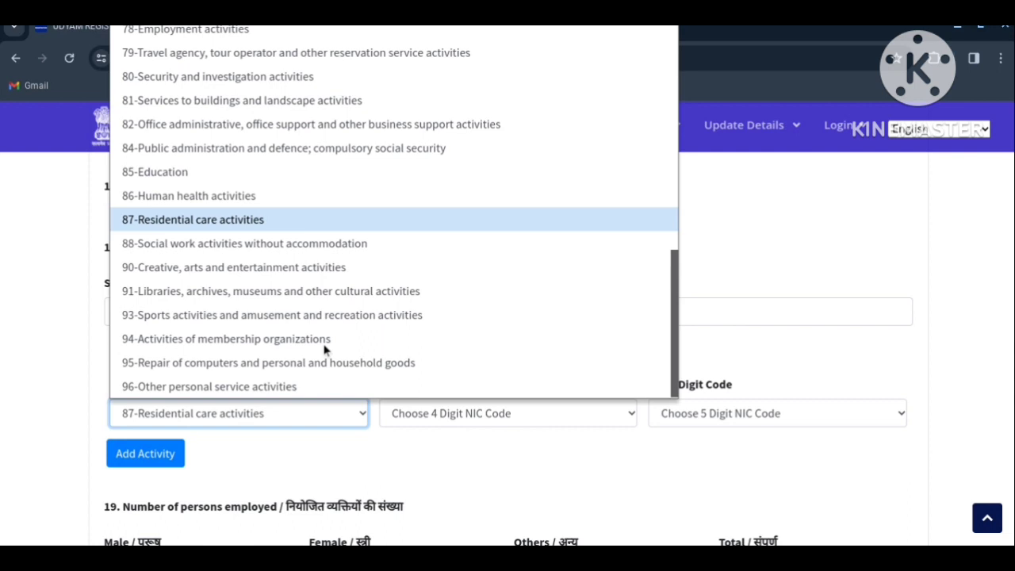
{"action": "left_click", "coordinate": [722, 229]}
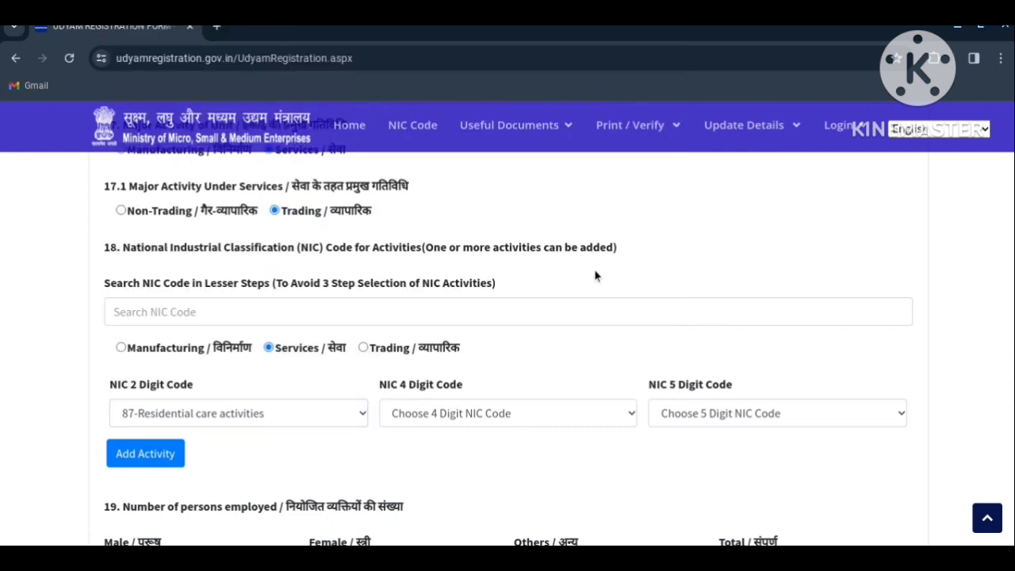
Switch NIC codes to Trading and pick 46, 4652 and 46529 electronic equipment wholesale
{"action": "left_click", "coordinate": [364, 348]}
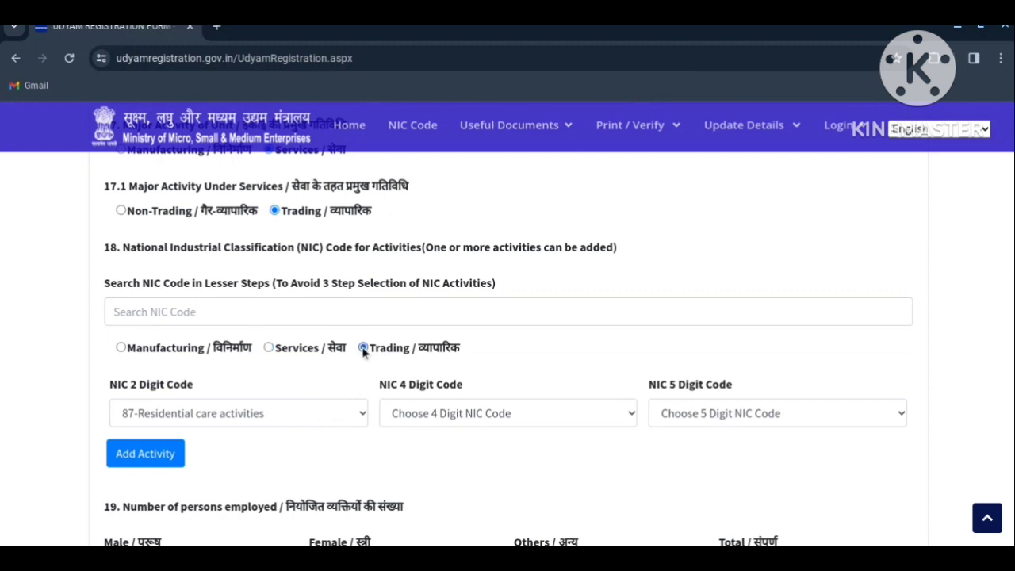
{"action": "left_click", "coordinate": [339, 417]}
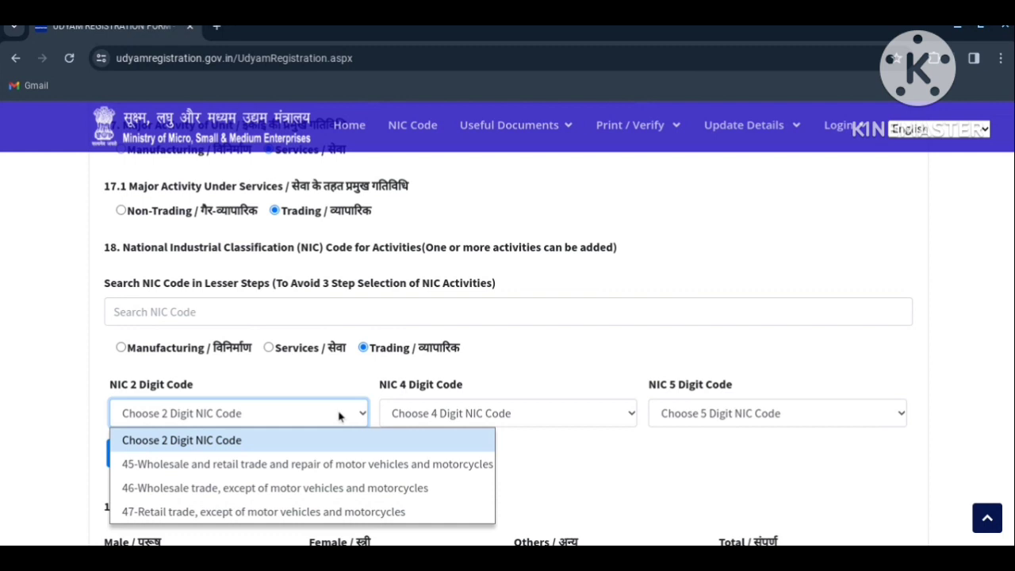
{"action": "left_click", "coordinate": [353, 488]}
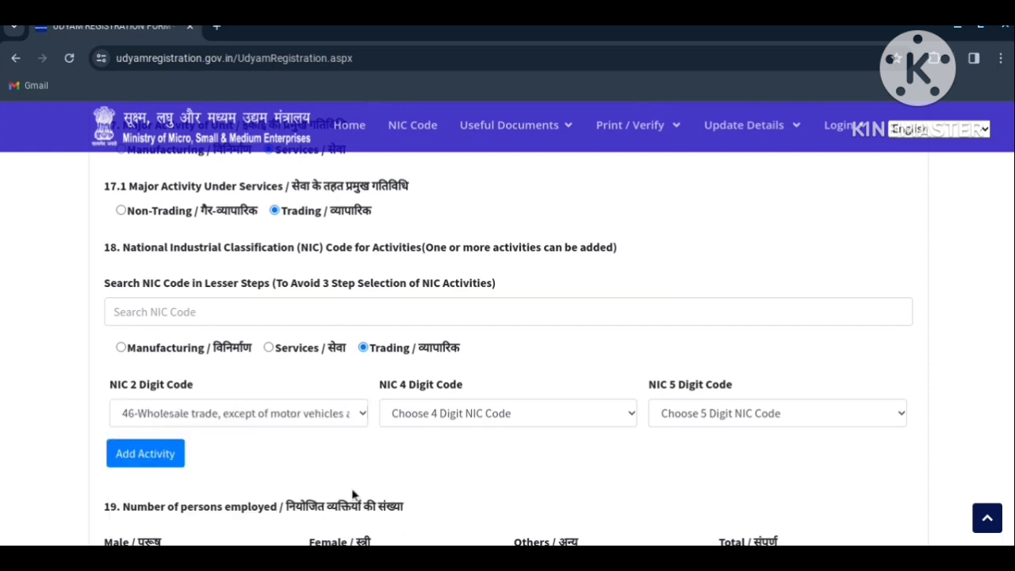
{"action": "left_click", "coordinate": [471, 414]}
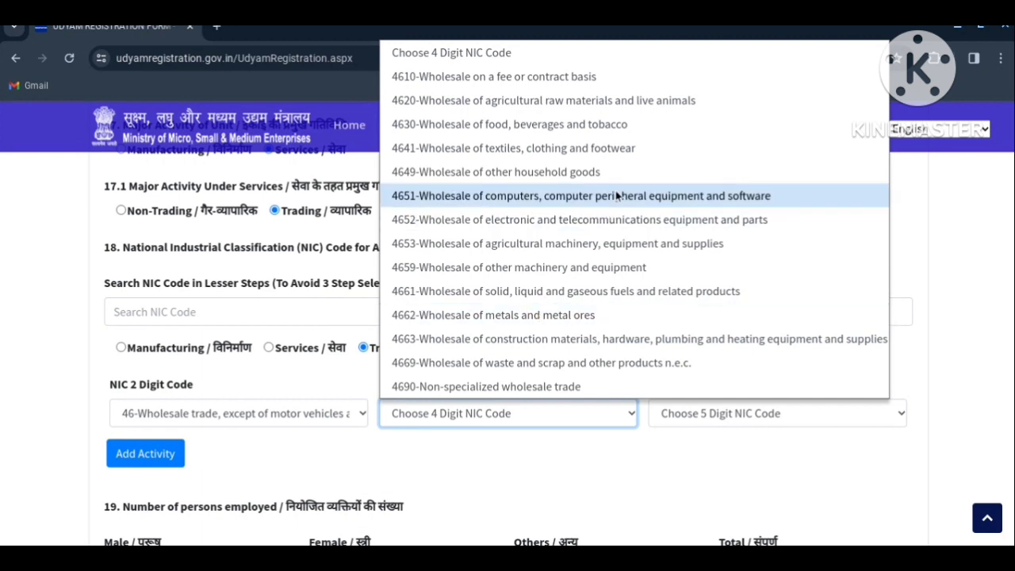
{"action": "left_click", "coordinate": [634, 221]}
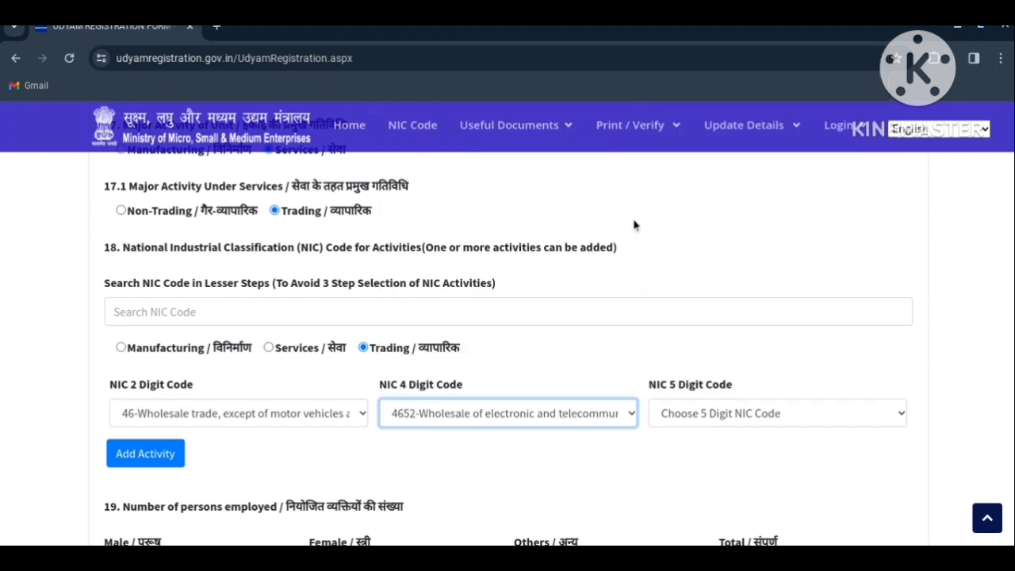
{"action": "left_click", "coordinate": [723, 421]}
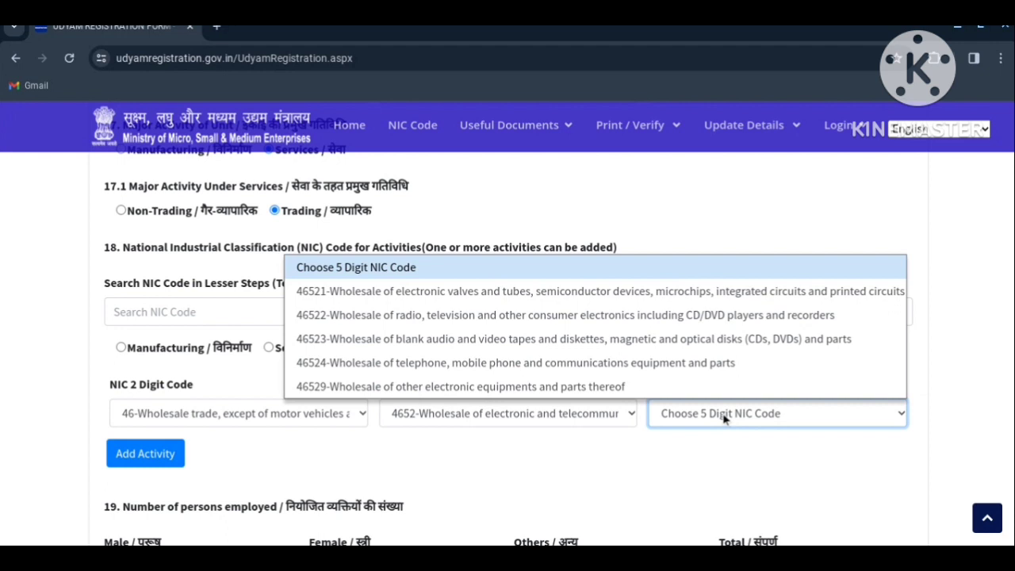
{"action": "left_click", "coordinate": [609, 387]}
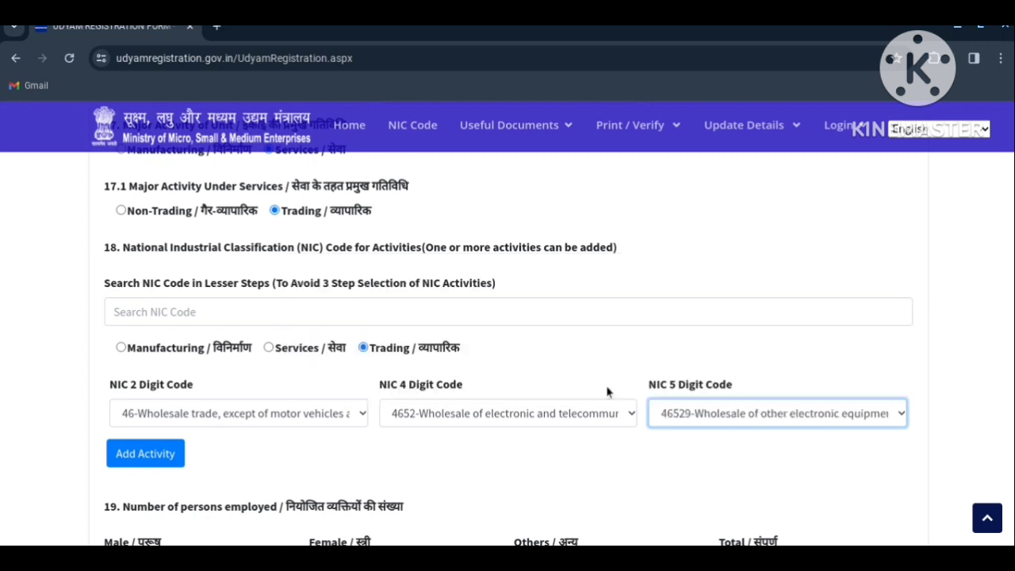
Add the 46 / 4652 / 46529 Trading activity as row 1 of the NIC table
{"action": "left_click", "coordinate": [155, 459]}
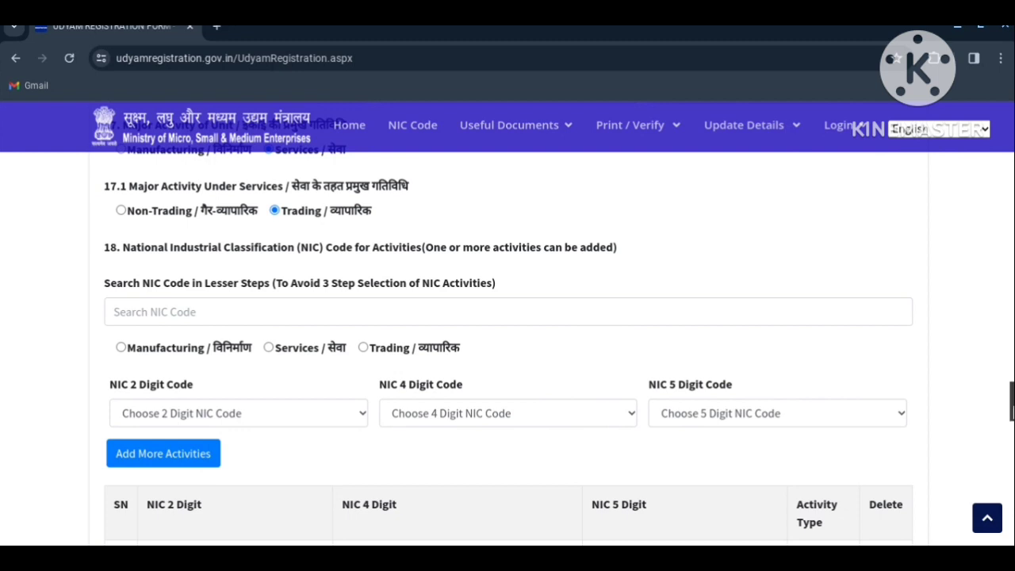
{"action": "mouse_move", "coordinate": [1014, 407]}
{"action": "left_mouse_down"}
{"action": "mouse_move", "coordinate": [1014, 422]}
{"action": "mouse_move", "coordinate": [1014, 408]}
{"action": "left_mouse_up"}
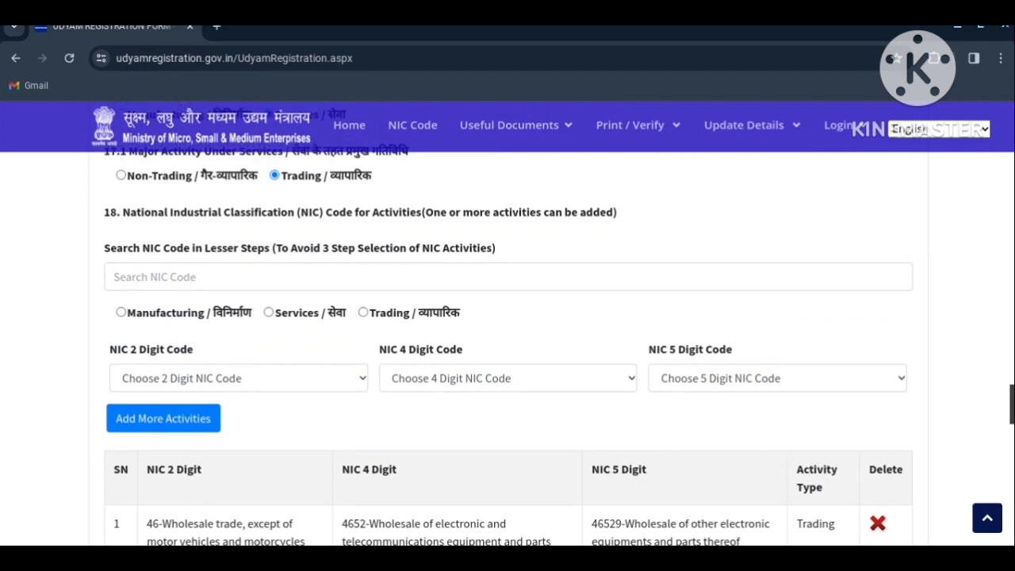
{"action": "mouse_move", "coordinate": [1014, 409]}
{"action": "left_mouse_down"}
{"action": "mouse_move", "coordinate": [1014, 422]}
{"action": "mouse_move", "coordinate": [1014, 406]}
{"action": "left_mouse_up"}
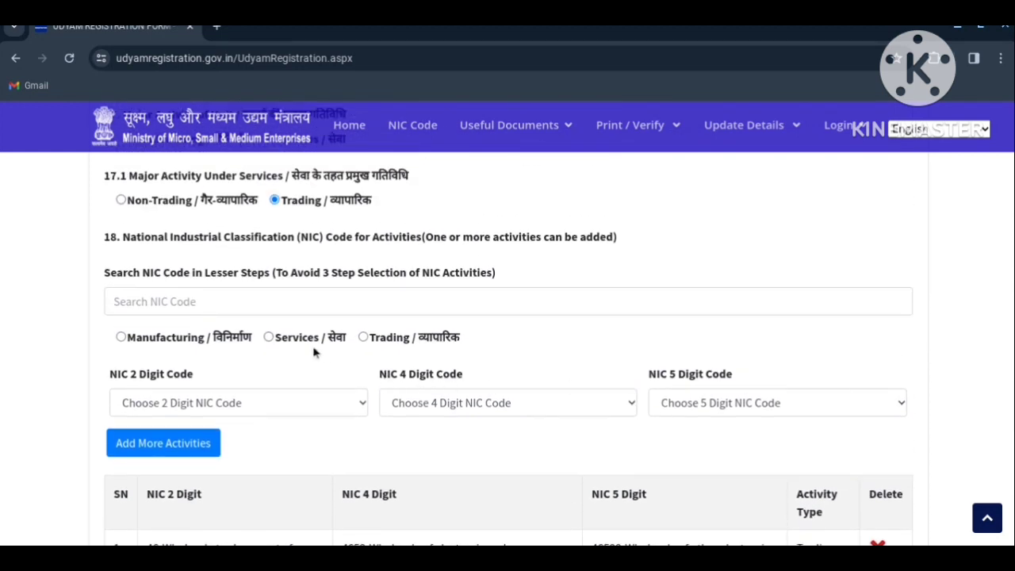
Select Services and choose 77-Rental and leasing activities as the 2-digit NIC code
{"action": "left_click", "coordinate": [268, 337]}
{"action": "left_click", "coordinate": [299, 407]}
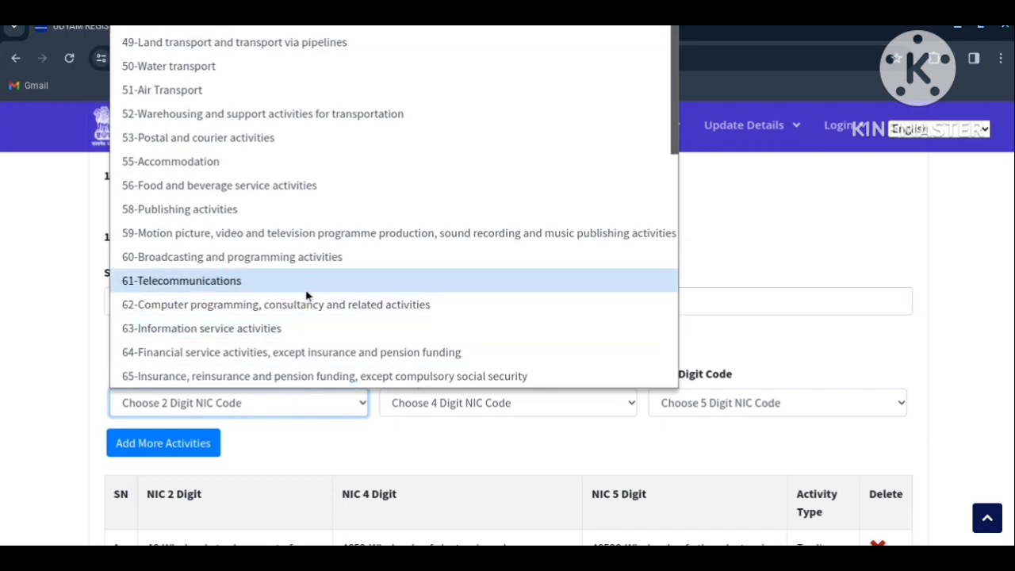
{"action": "key", "text": "Down"}
{"action": "key", "text": "Down"}
{"action": "key", "text": "Down"}
{"action": "key", "text": "Down"}
{"action": "key", "text": "Down"}
{"action": "key", "text": "Down"}
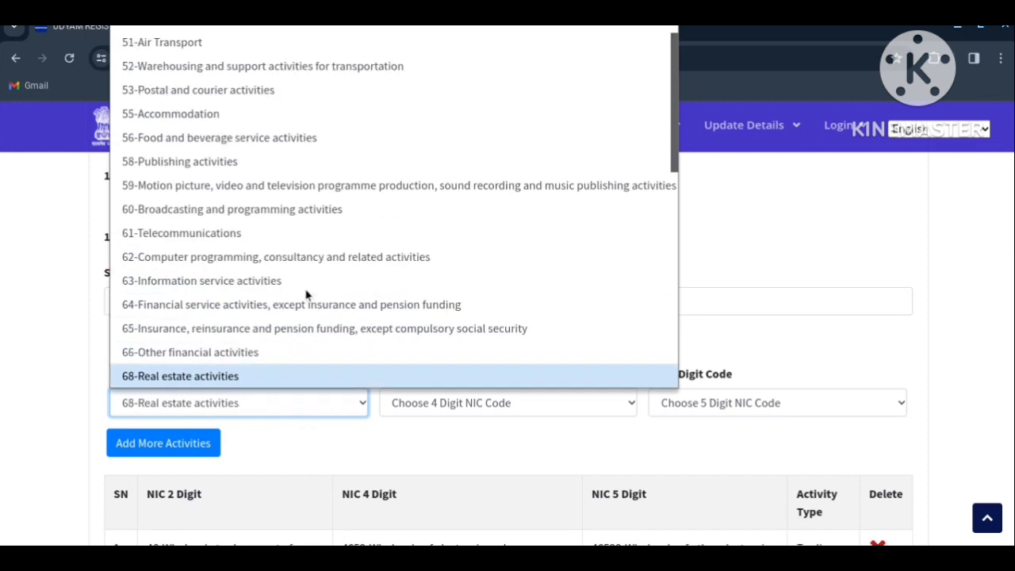
{"action": "key", "text": "Down"}
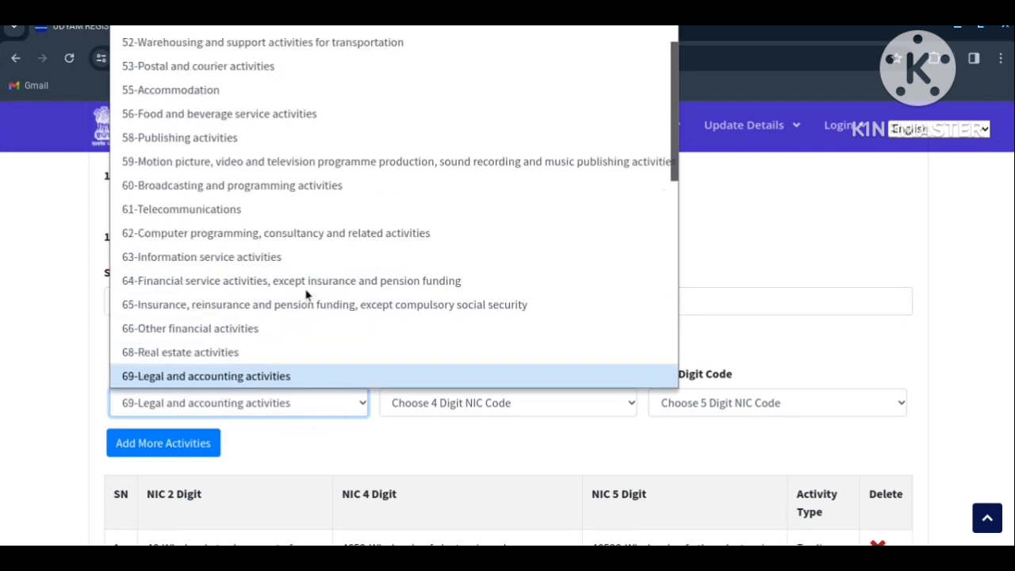
{"action": "key", "text": "Down"}
{"action": "key", "text": "Down"}
{"action": "key", "text": "Down"}
{"action": "key", "text": "Down"}
{"action": "key", "text": "Down"}
{"action": "key", "text": "Down"}
{"action": "key", "text": "Down"}
{"action": "key", "text": "Down"}
{"action": "key", "text": "Down"}
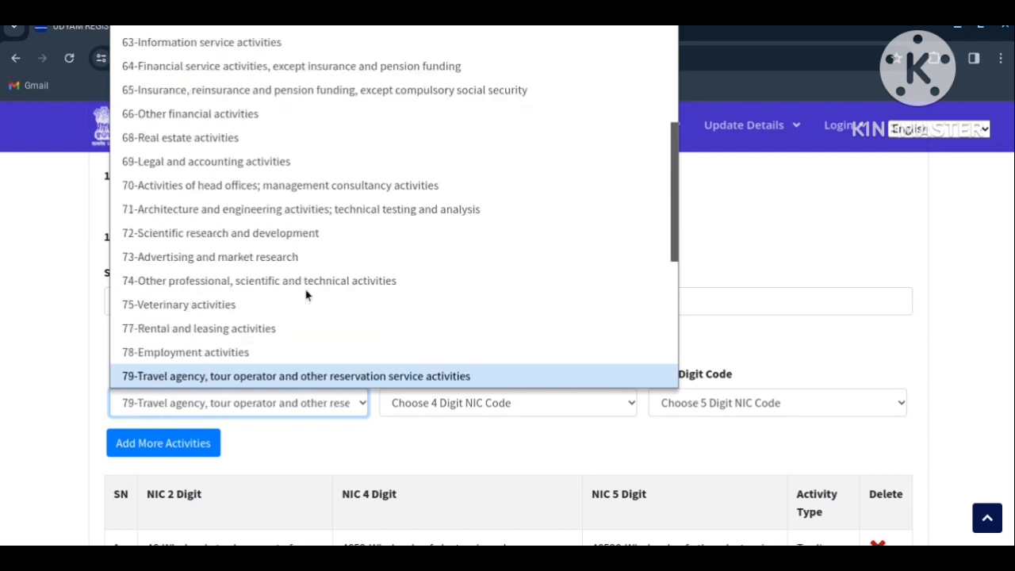
{"action": "key", "text": "Up"}
{"action": "key", "text": "Up"}
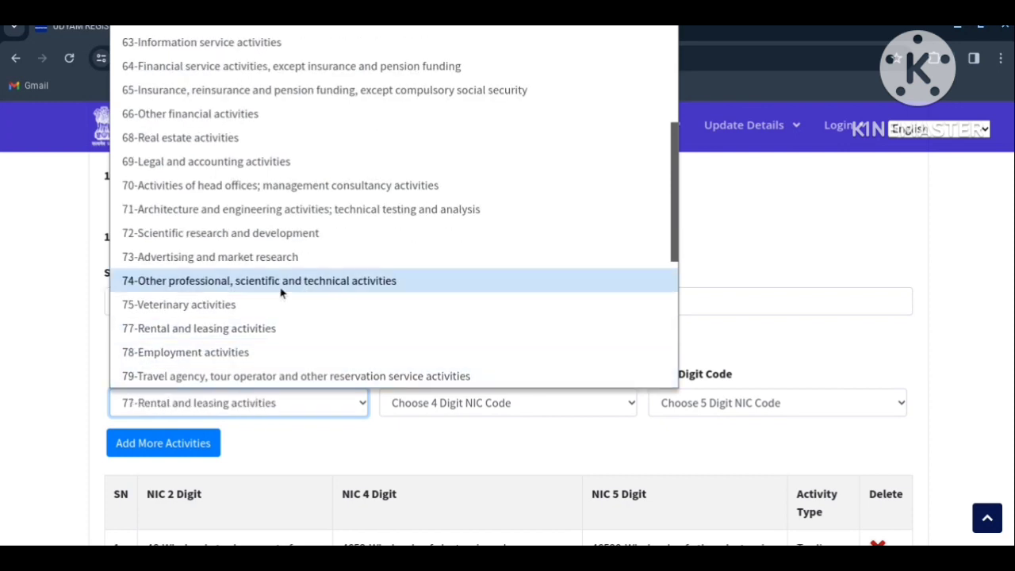
{"action": "left_click", "coordinate": [272, 328]}
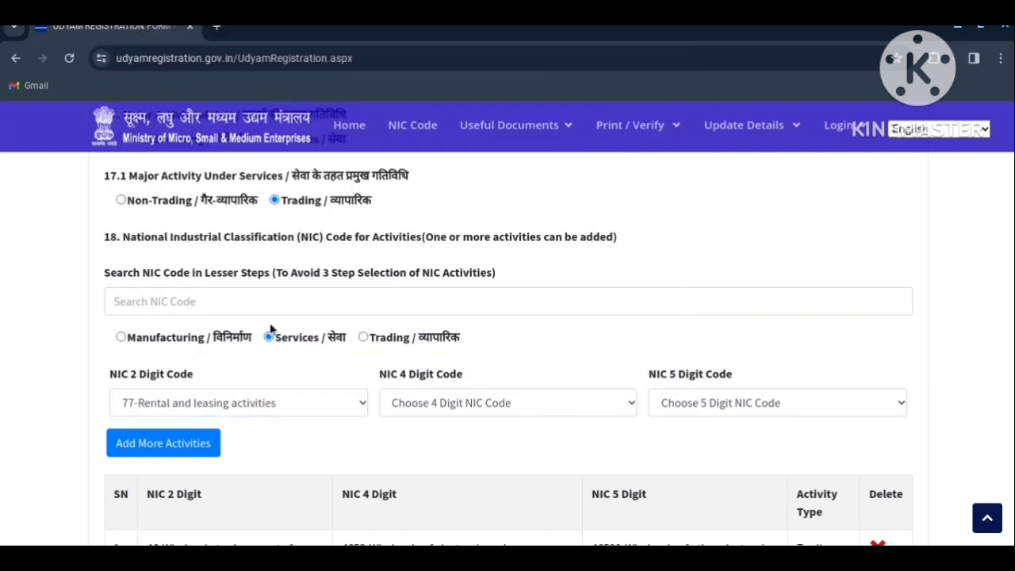
Pick 7710 and 77100 motor-vehicle renting codes and add them as a new activity row
{"action": "left_click", "coordinate": [427, 408]}
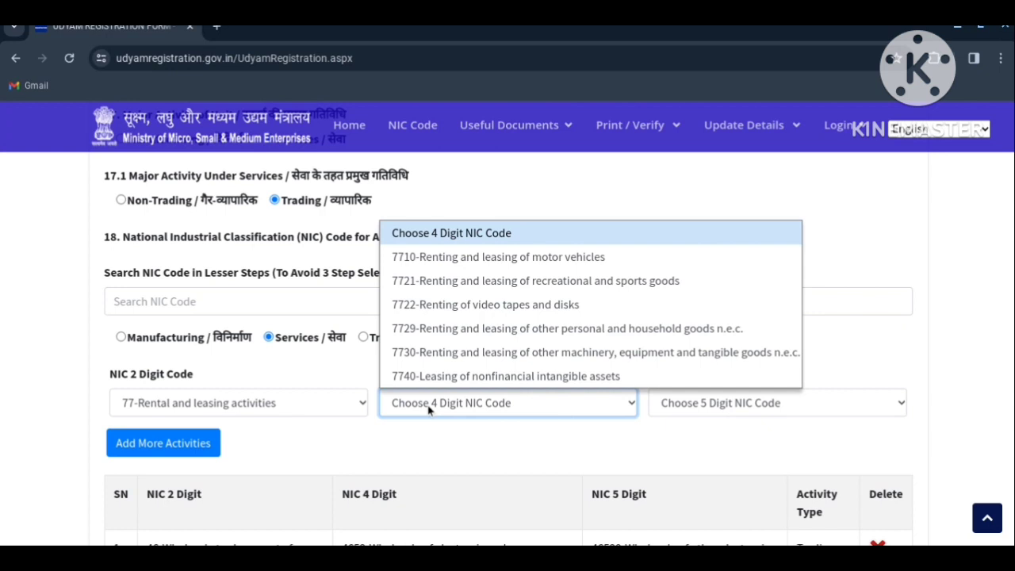
{"action": "left_click", "coordinate": [516, 259]}
{"action": "left_click", "coordinate": [695, 406]}
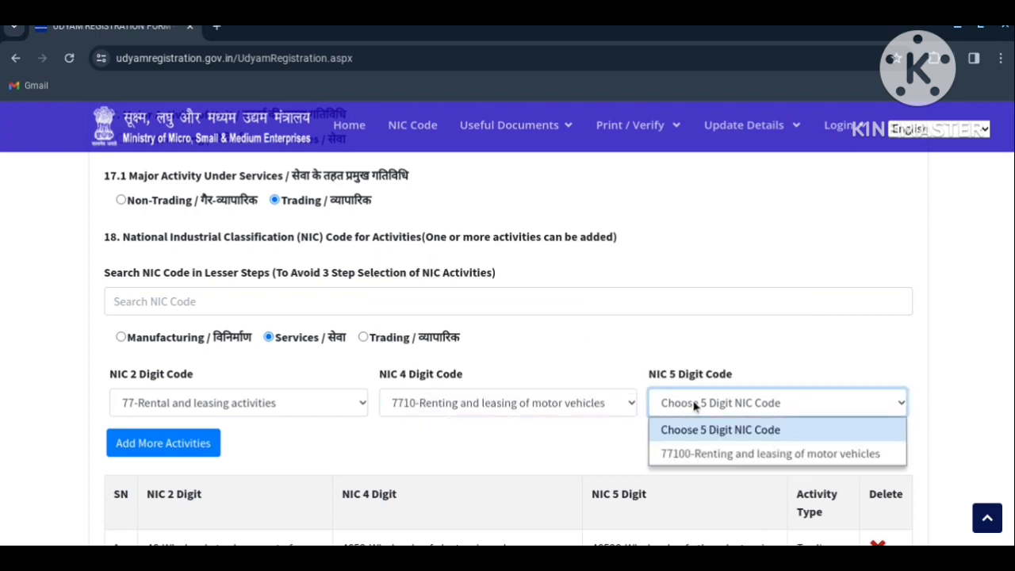
{"action": "left_click", "coordinate": [738, 455]}
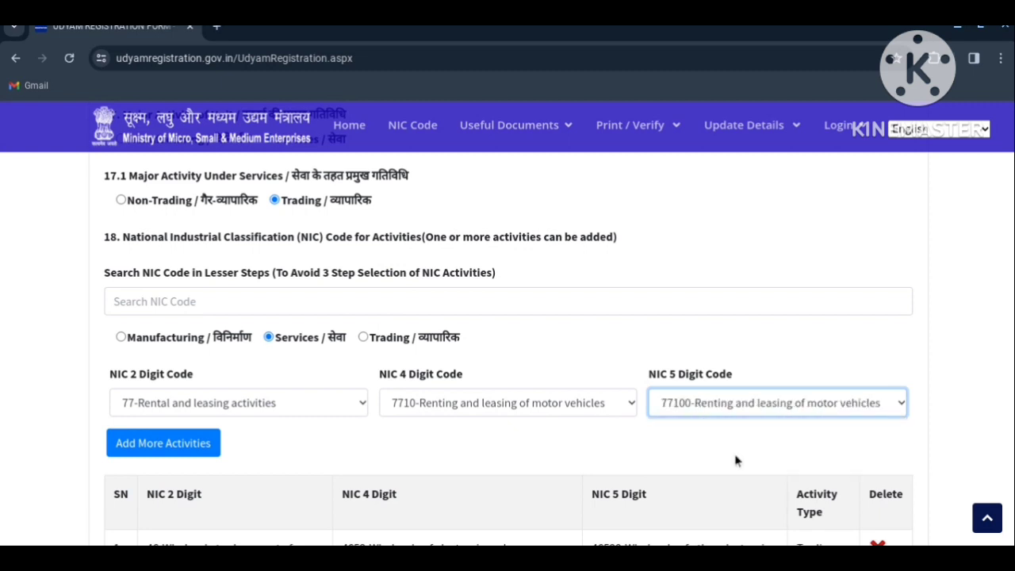
{"action": "left_click", "coordinate": [180, 449]}
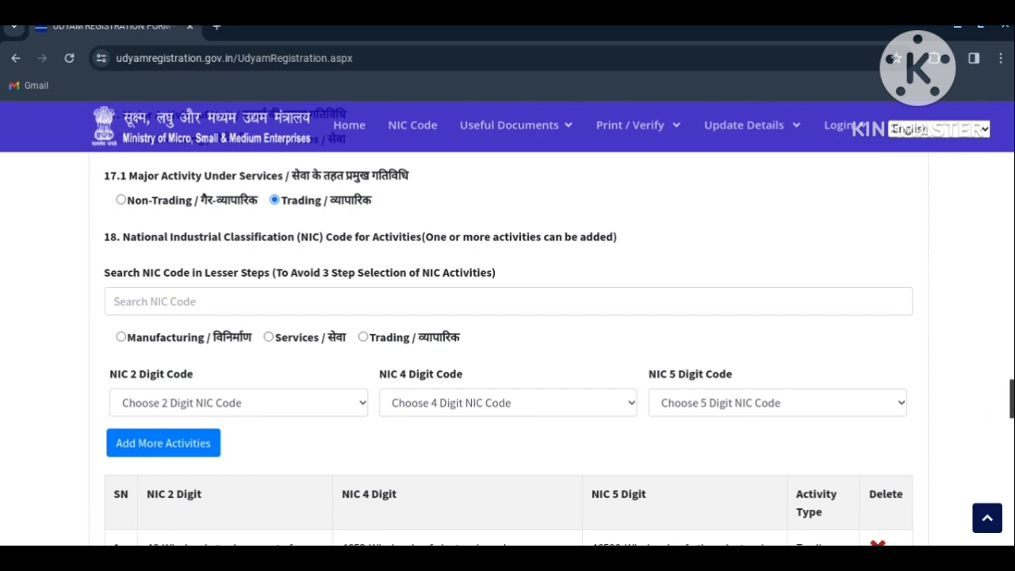
{"action": "scroll", "coordinate": [507, 341], "scroll_direction": "down", "scroll_amount": 3}
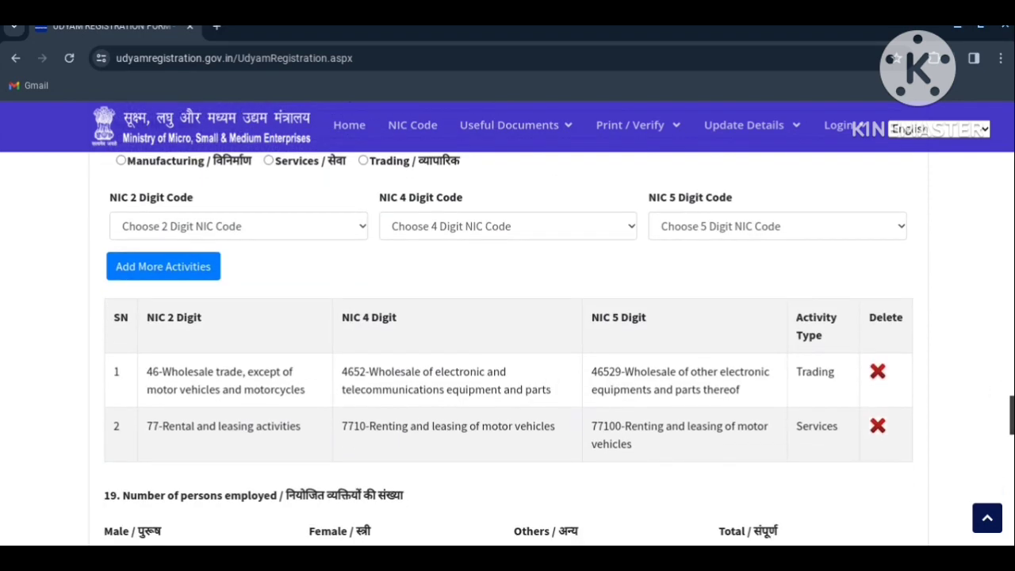
Enter persons employed as 3 male, 2 female and 0 others, giving a total of 5
{"action": "scroll", "coordinate": [508, 346], "scroll_direction": "down", "scroll_amount": 3}
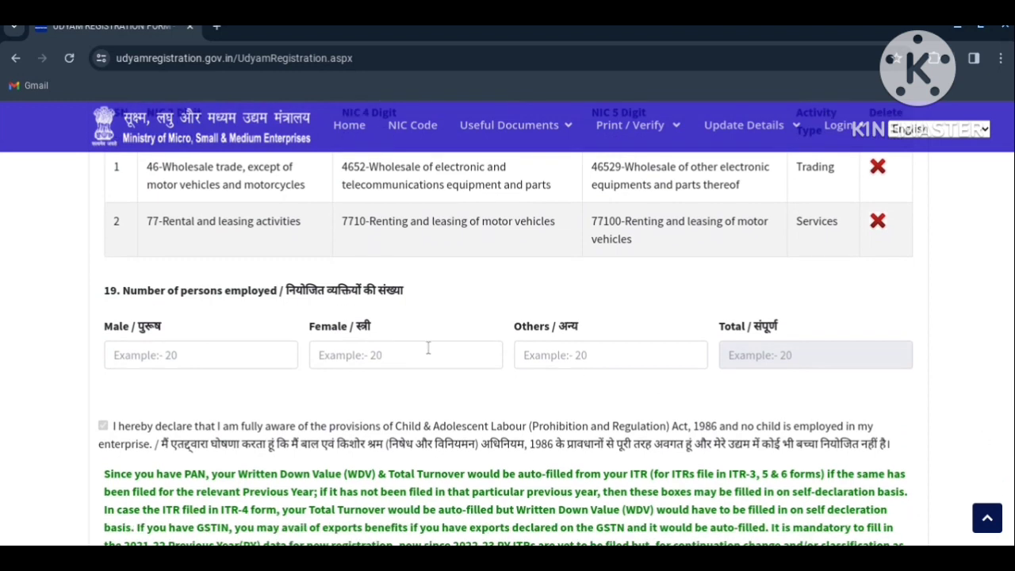
{"action": "left_click", "coordinate": [267, 355]}
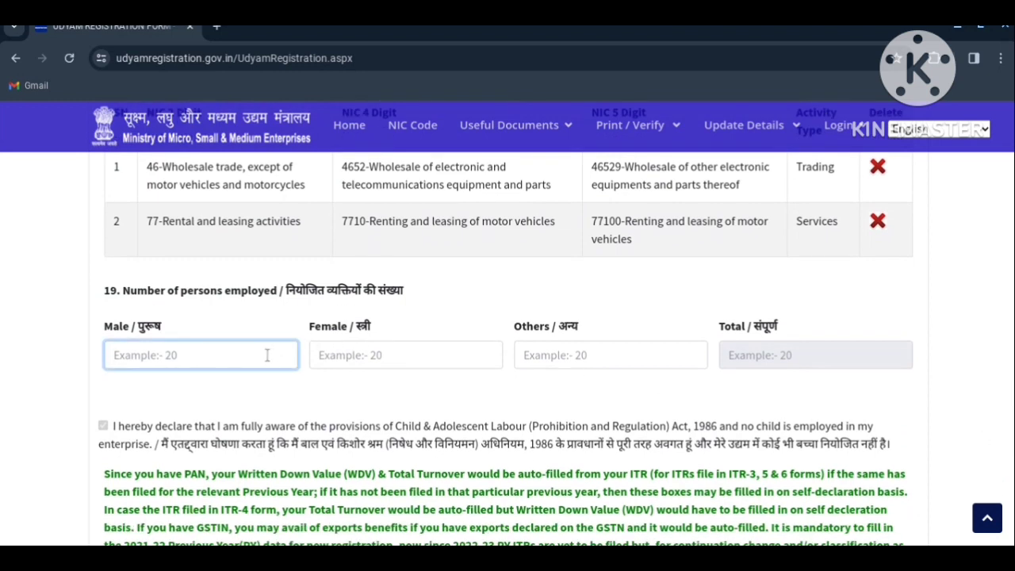
{"action": "type", "text": "3"}
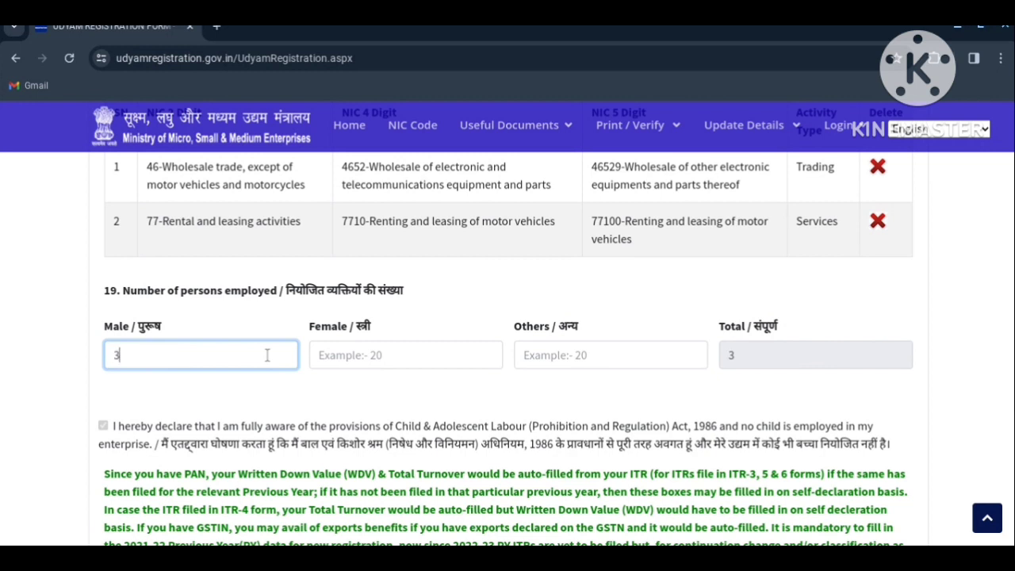
{"action": "left_click", "coordinate": [344, 357]}
{"action": "type", "text": "2"}
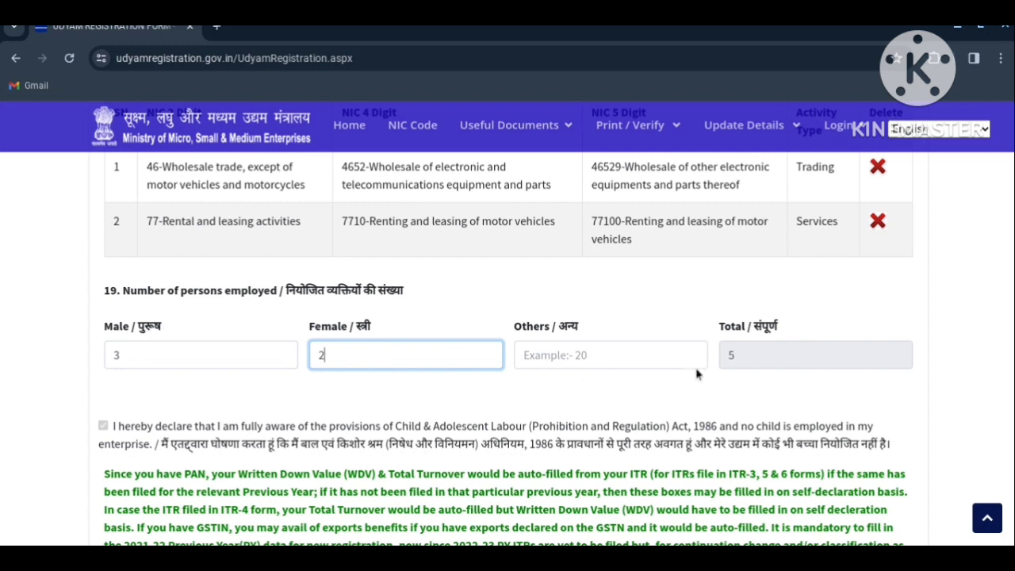
{"action": "left_click", "coordinate": [667, 353]}
{"action": "type", "text": "0"}
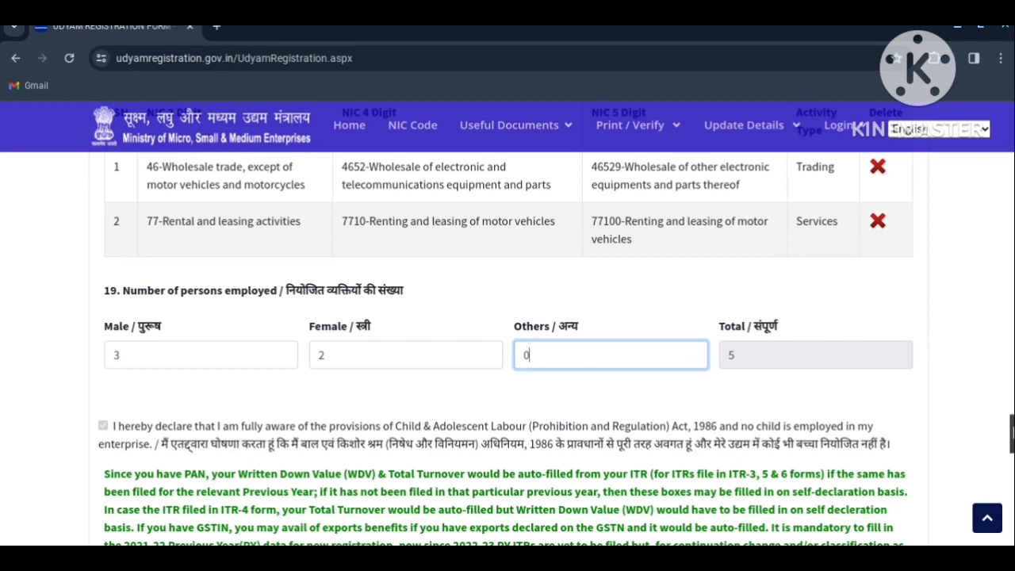
{"action": "scroll", "coordinate": [508, 349], "scroll_direction": "down", "scroll_amount": 3}
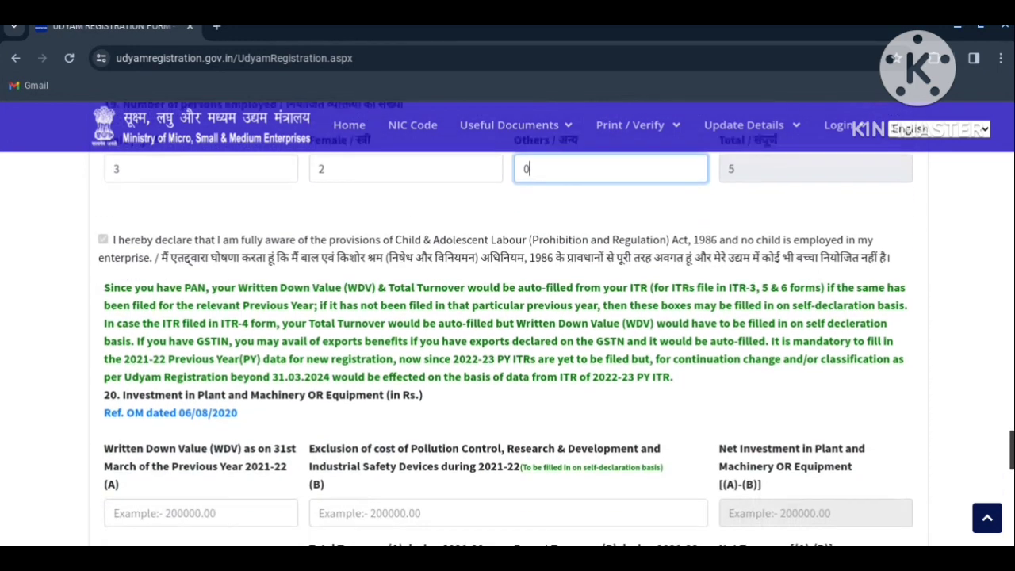
Enter WDV 300000 and exclusion 50000 so net investment shows 250000
{"action": "scroll", "coordinate": [928, 445], "scroll_direction": "down", "scroll_amount": 2}
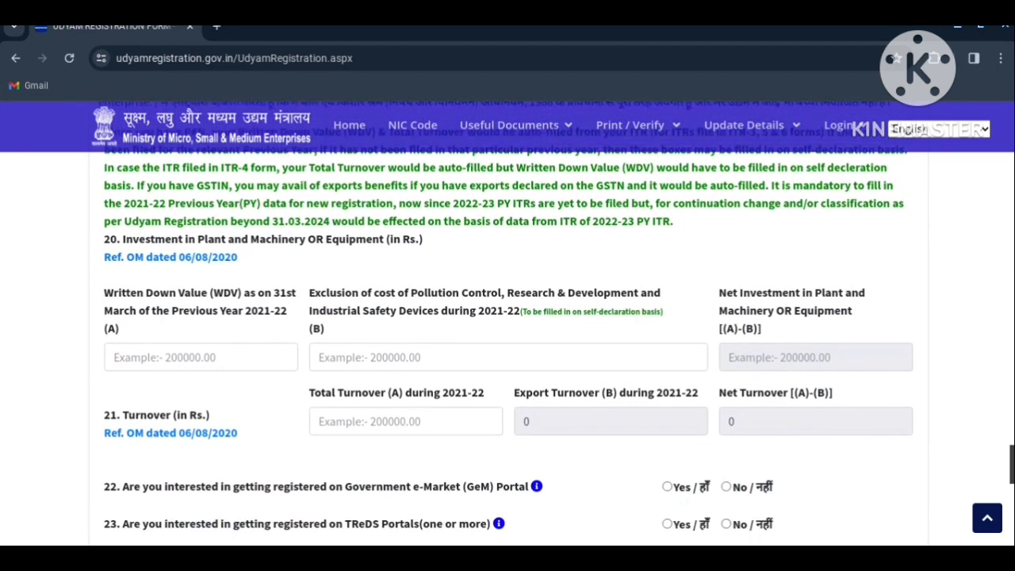
{"action": "left_click", "coordinate": [147, 357]}
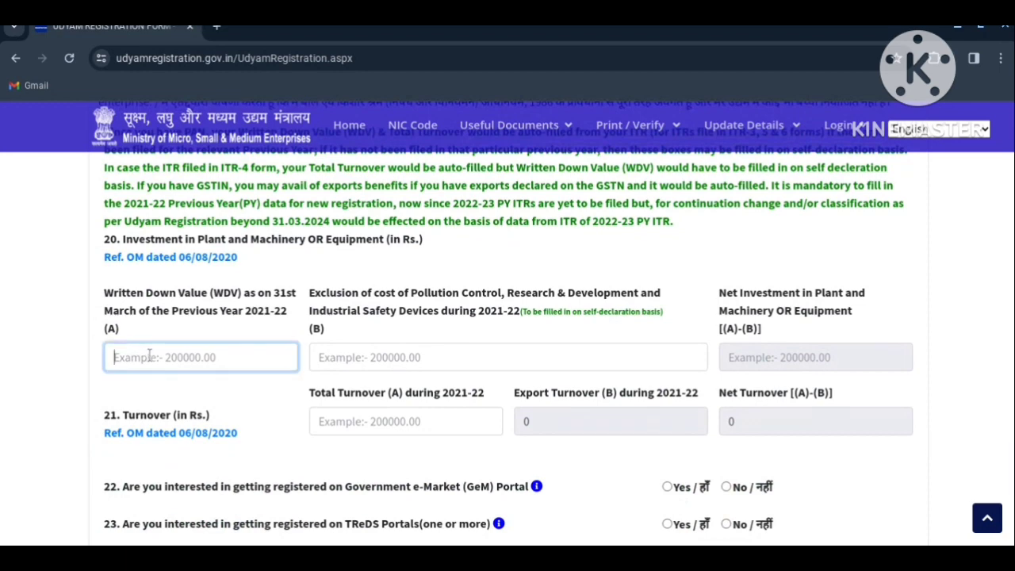
{"action": "type", "text": "3"}
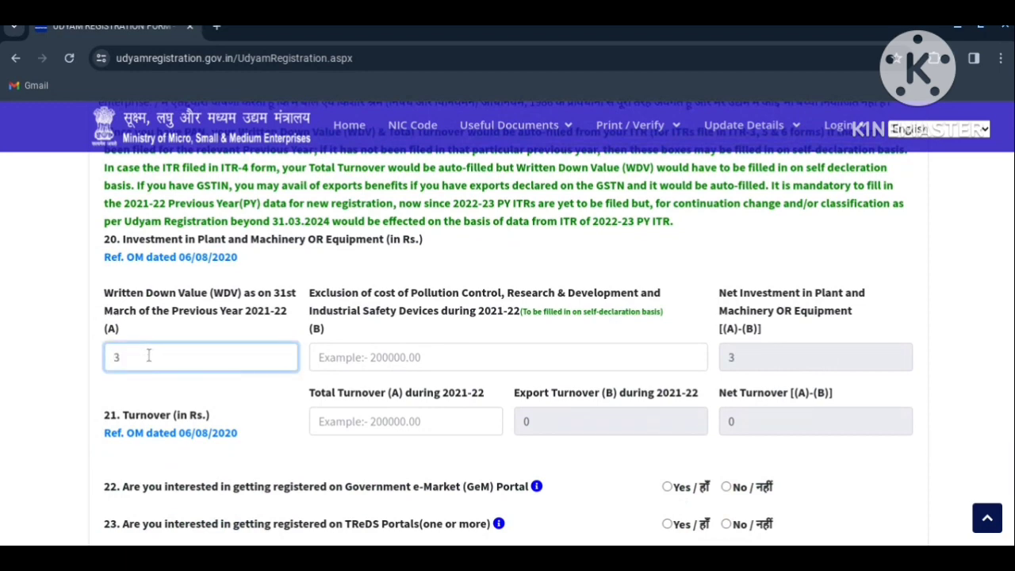
{"action": "type", "text": "00000"}
{"action": "left_click", "coordinate": [371, 356]}
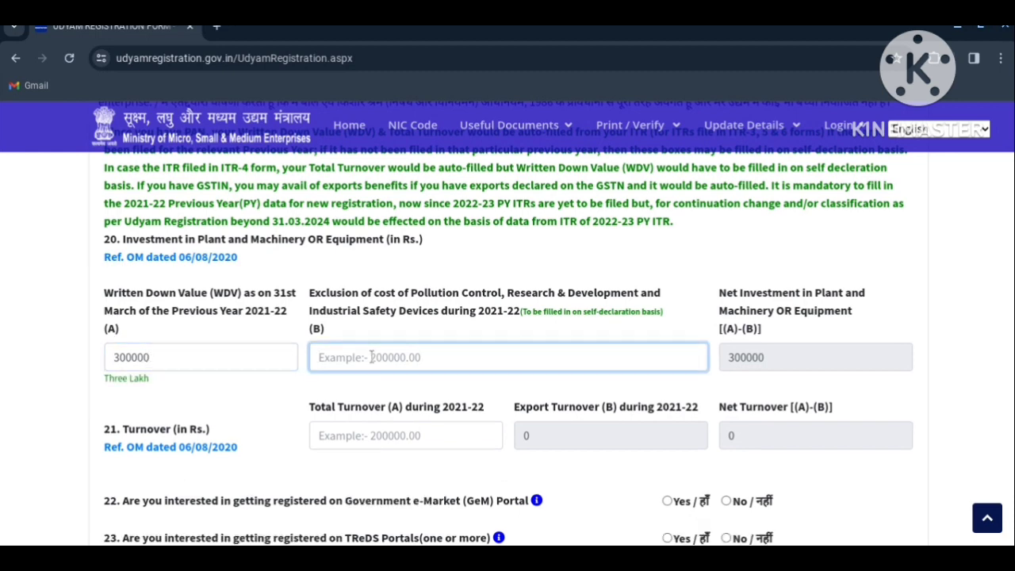
{"action": "type", "text": "50000"}
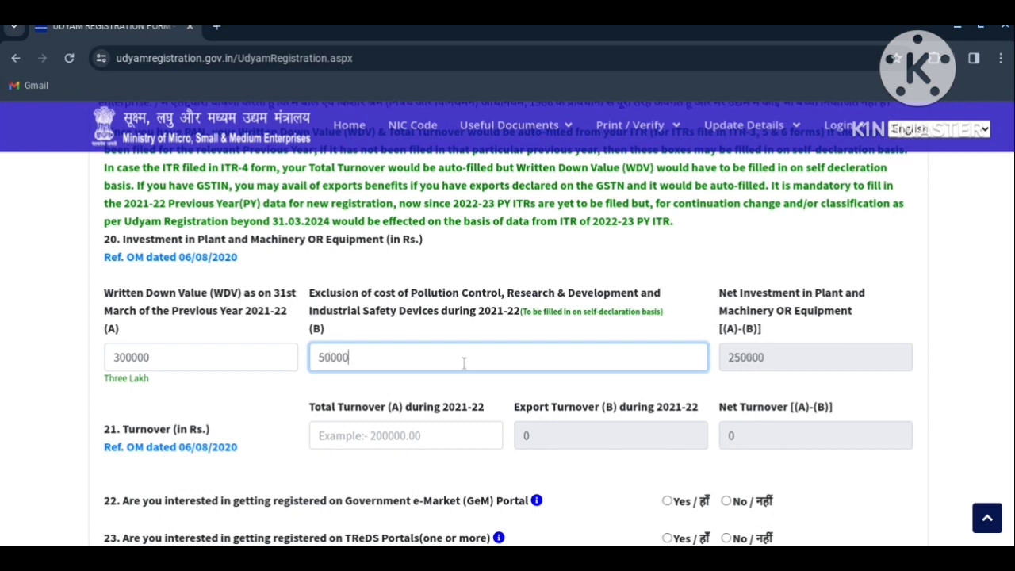
{"action": "left_click", "coordinate": [792, 361]}
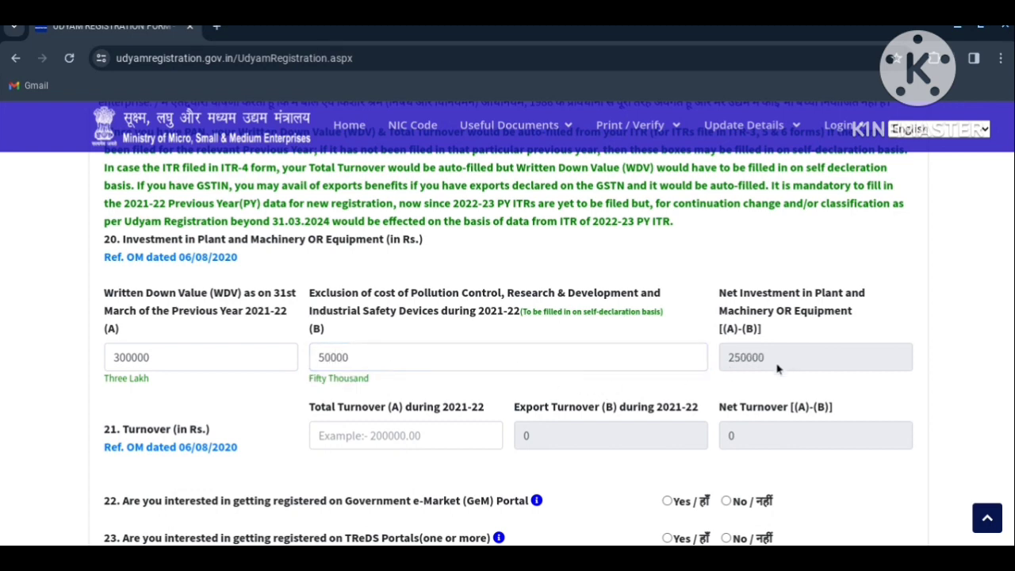
Enter total turnover 450000 for 2021-22 so net turnover updates to 450000
{"action": "left_click", "coordinate": [465, 437]}
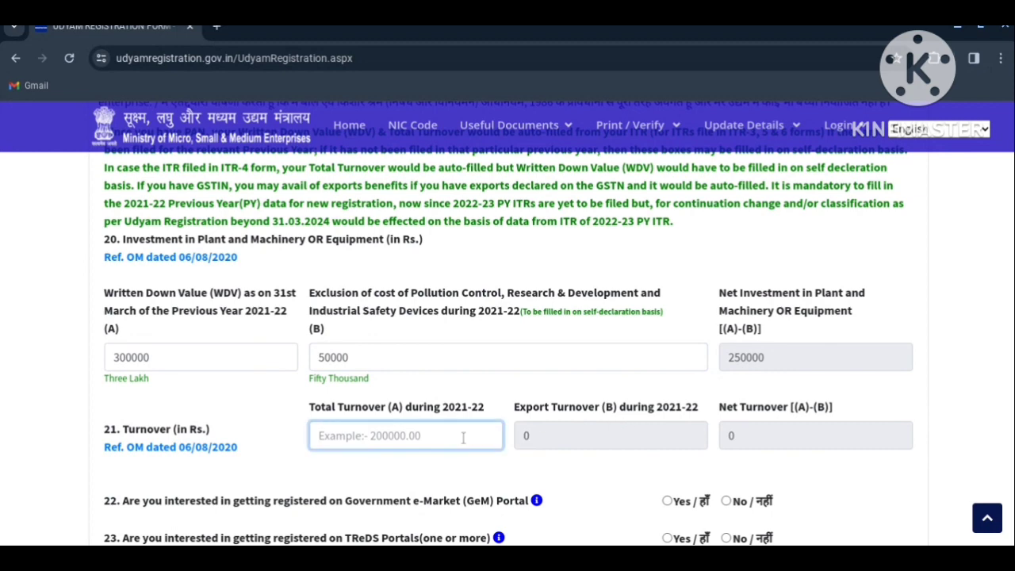
{"action": "type", "text": "45"}
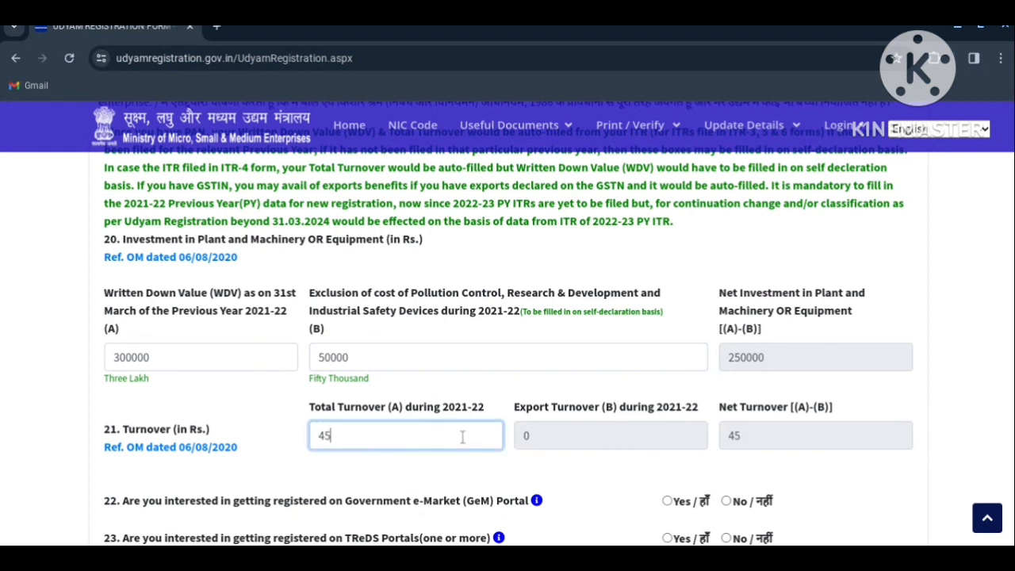
{"action": "type", "text": "0000"}
{"action": "left_click", "coordinate": [583, 442]}
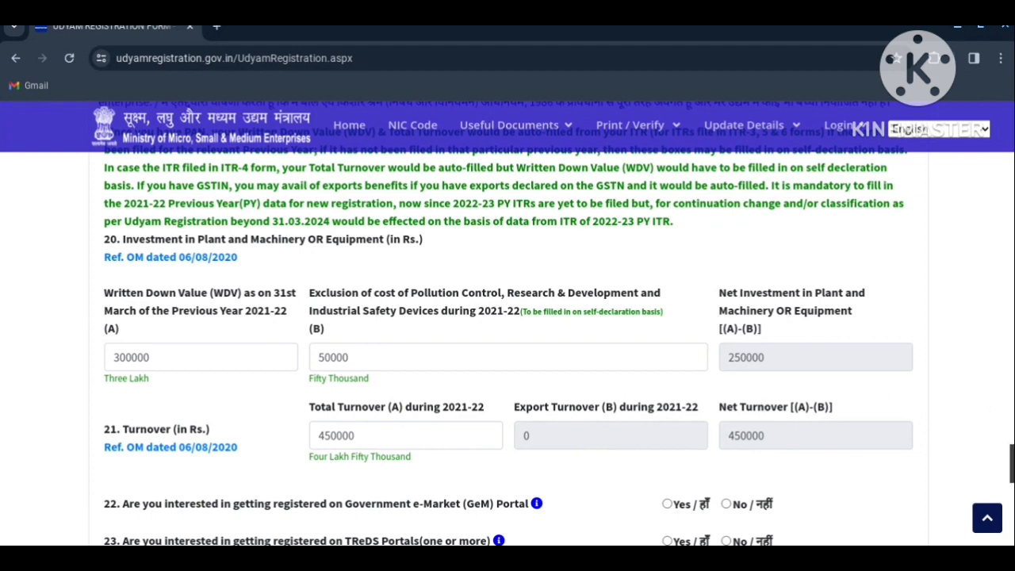
Answer Yes to GeM, TReDS, NCS portal registration and the free .IN domain offer
{"action": "scroll", "coordinate": [508, 324], "scroll_direction": "down", "scroll_amount": 3}
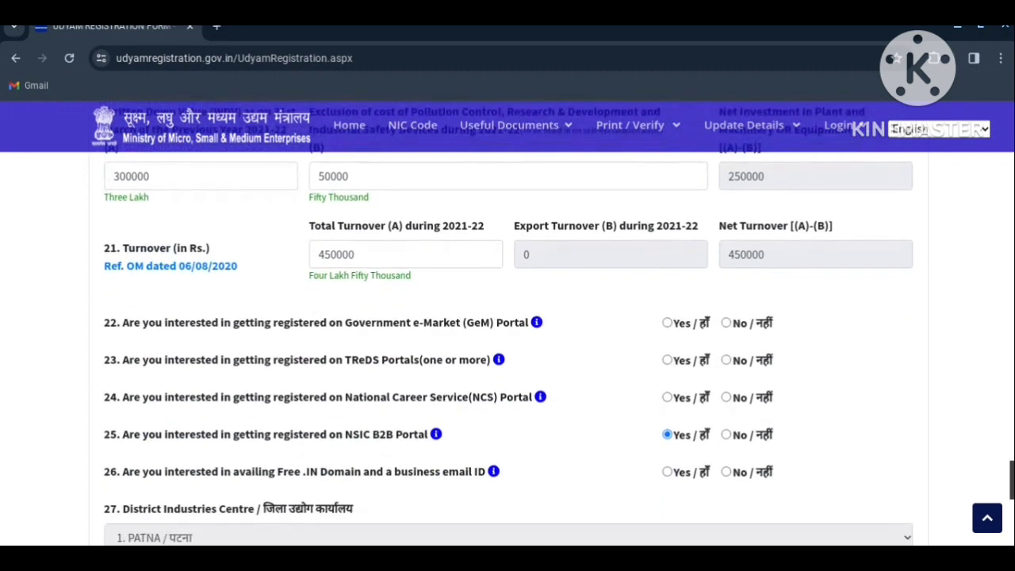
{"action": "scroll", "coordinate": [508, 326], "scroll_direction": "down", "scroll_amount": 1}
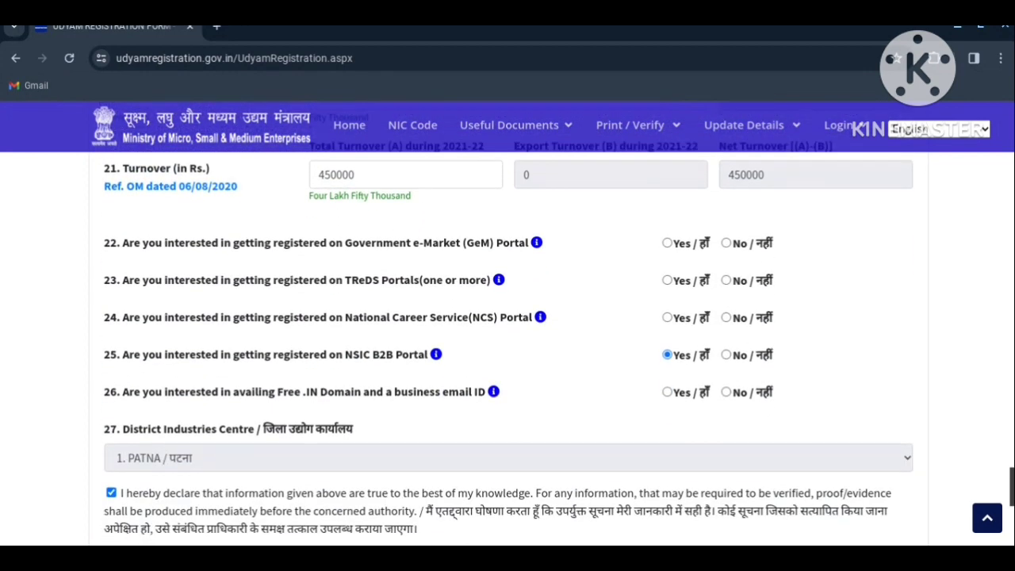
{"action": "left_click", "coordinate": [667, 235]}
{"action": "left_click", "coordinate": [669, 273]}
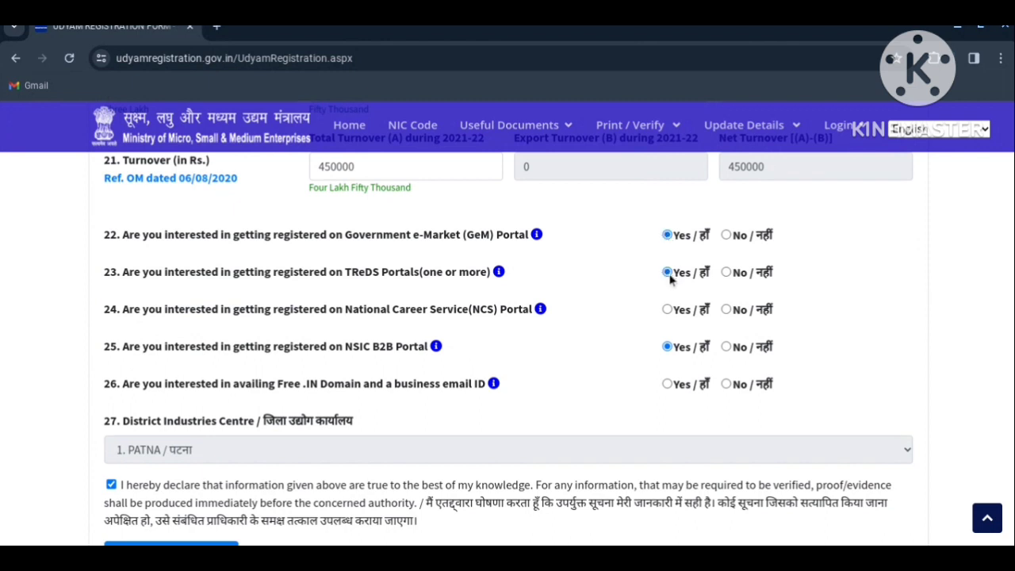
{"action": "left_click", "coordinate": [669, 310]}
{"action": "left_click", "coordinate": [668, 385]}
Submit the form for the final OTP and confirm the entered data is correct
{"action": "scroll", "coordinate": [508, 349], "scroll_direction": "down", "scroll_amount": 1}
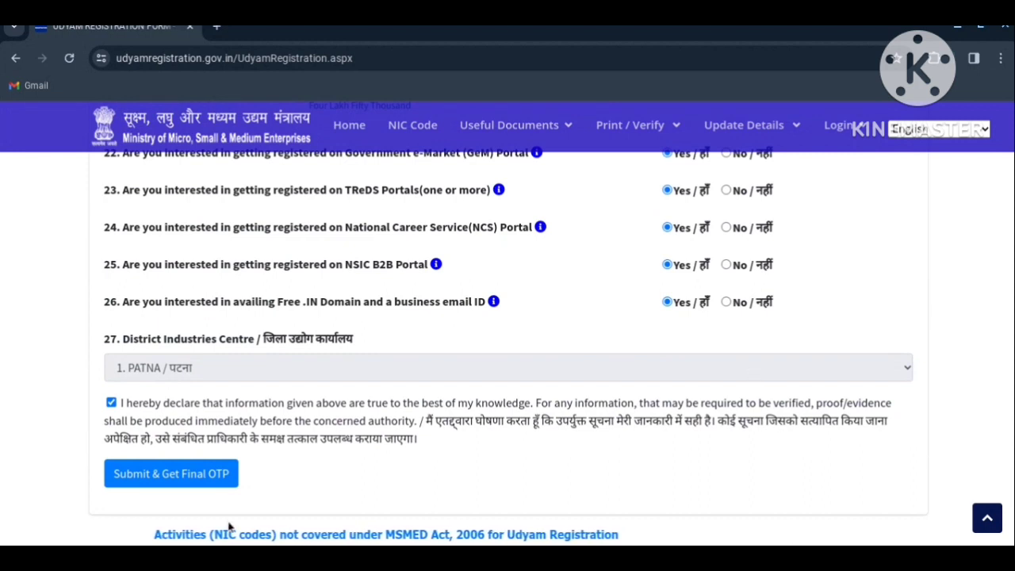
{"action": "left_click", "coordinate": [193, 476]}
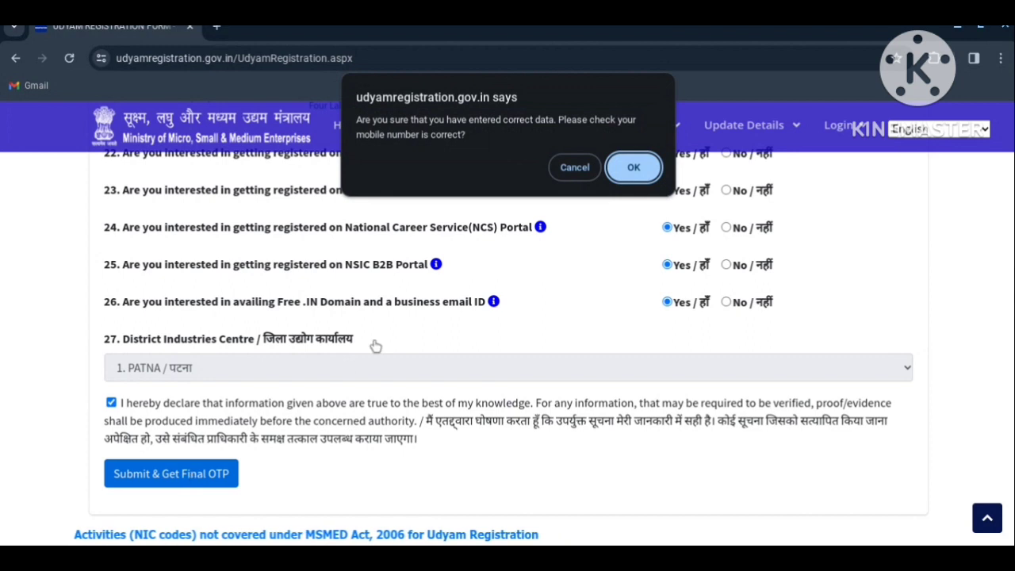
{"action": "left_click", "coordinate": [646, 177]}
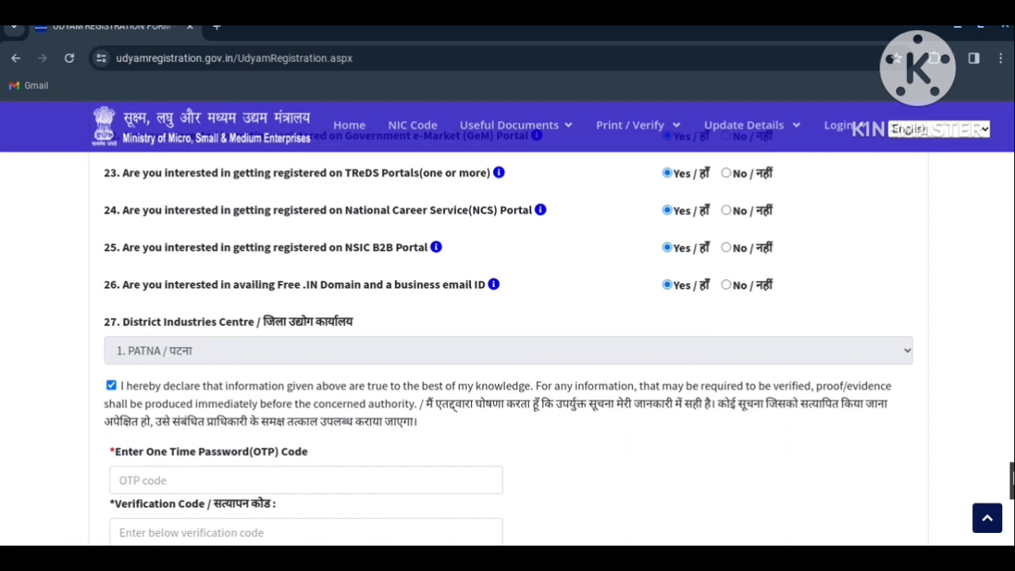
Enter the captcha verification code and the final OTP received
{"action": "scroll", "coordinate": [508, 349], "scroll_direction": "down", "scroll_amount": 2}
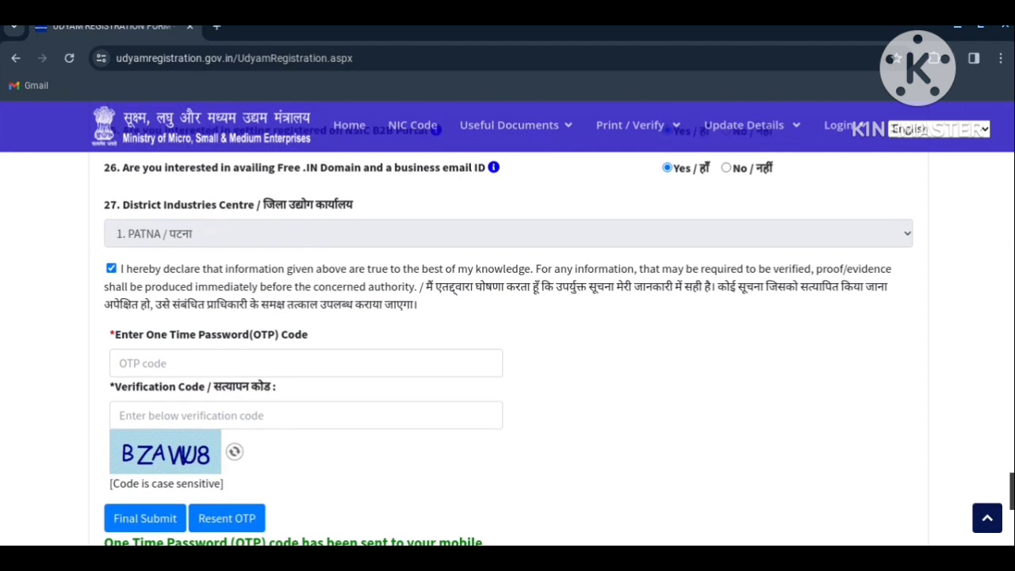
{"action": "scroll", "coordinate": [744, 343], "scroll_direction": "down", "scroll_amount": 2}
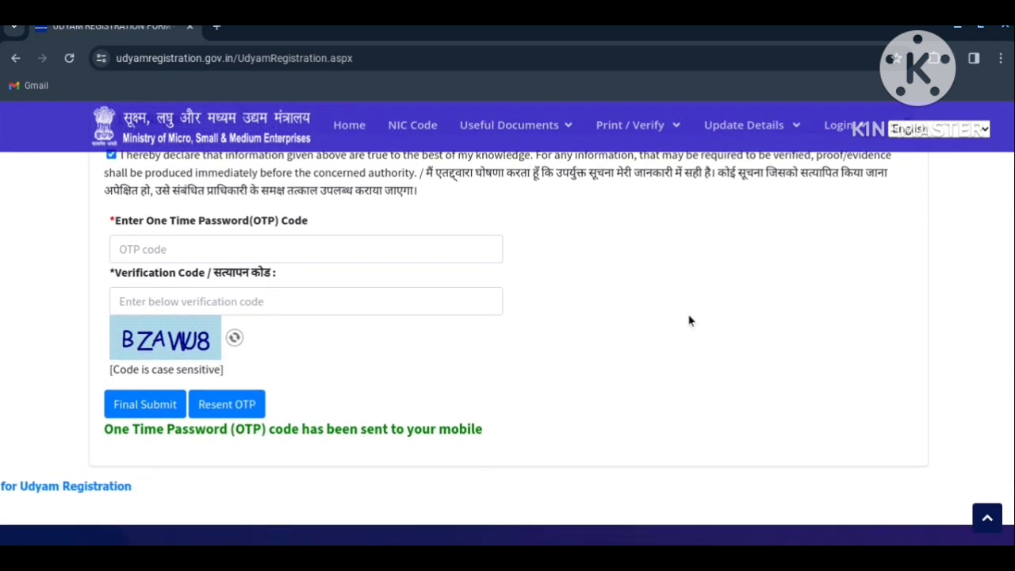
{"action": "left_click", "coordinate": [435, 250]}
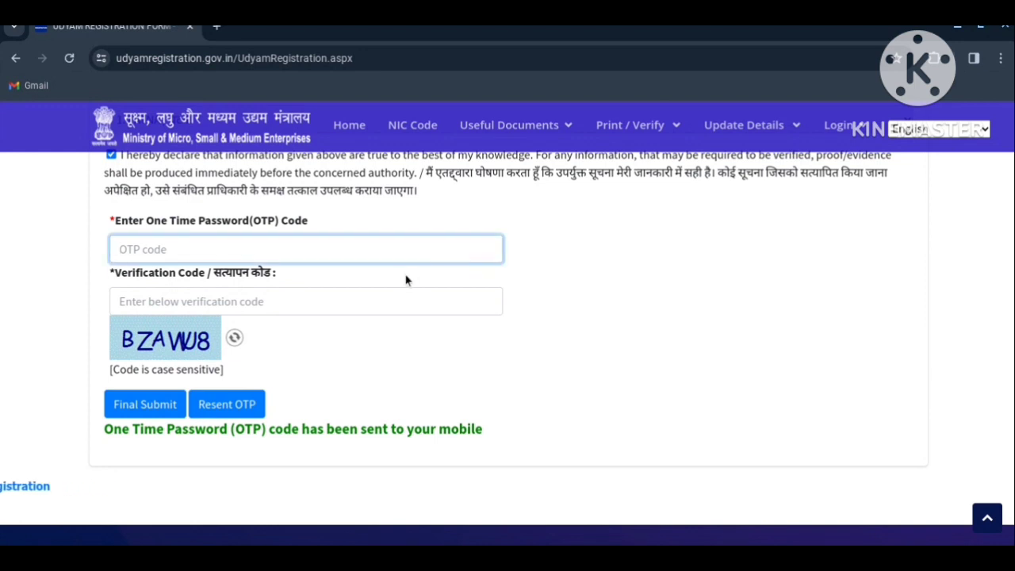
{"action": "left_click", "coordinate": [381, 303]}
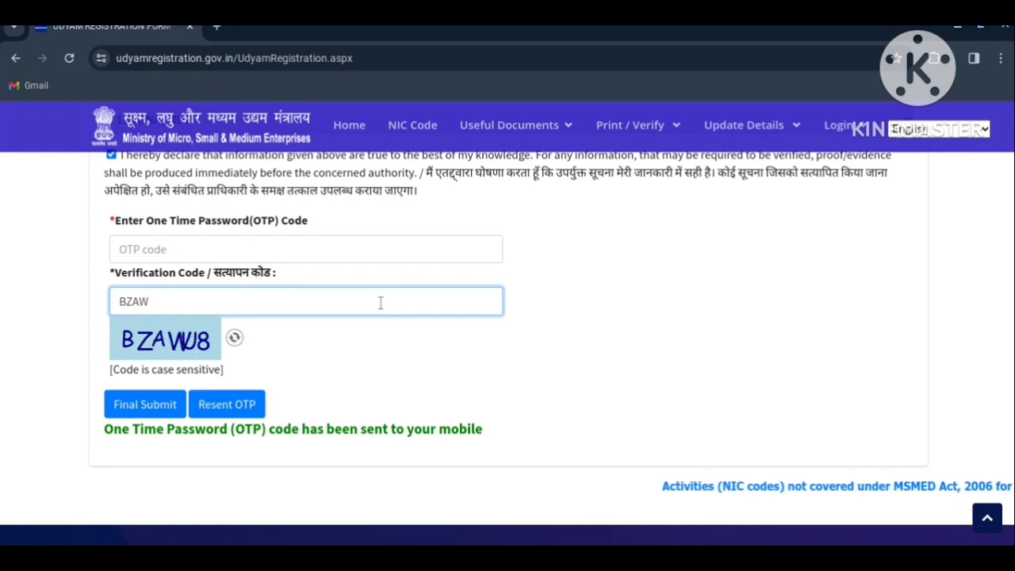
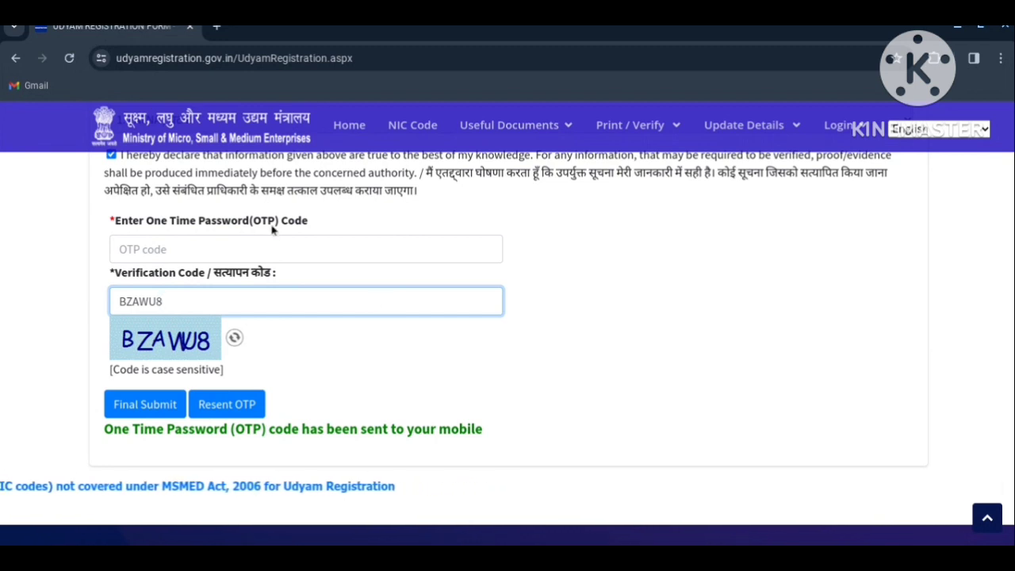
{"action": "left_click", "coordinate": [246, 249]}
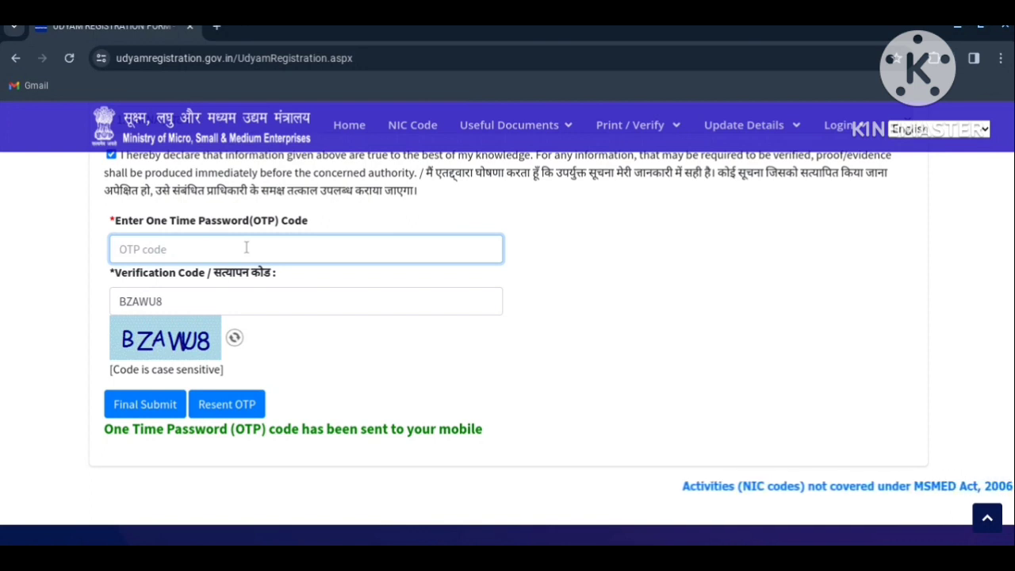
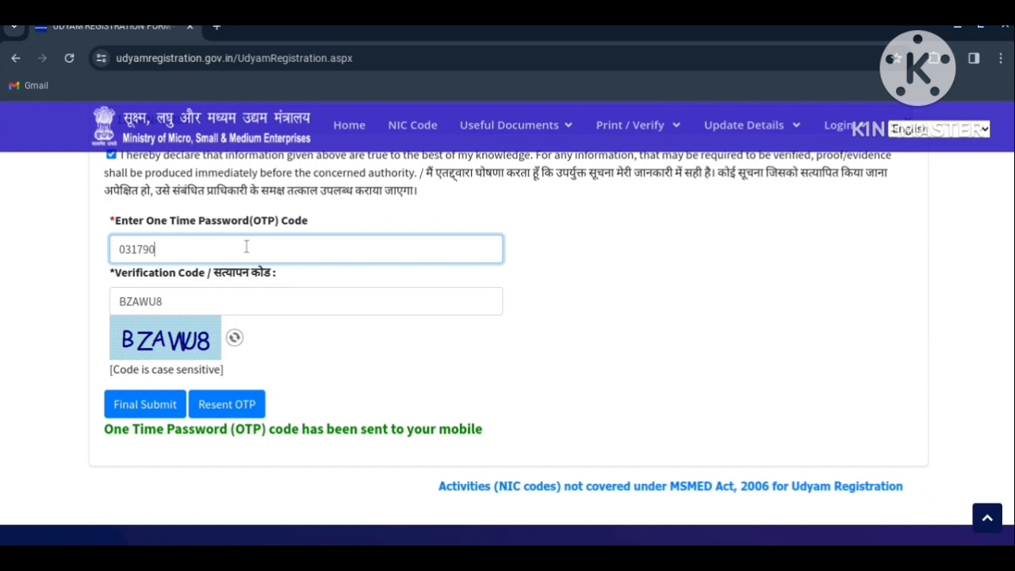
Make the final submission, confirm it, and dismiss the registration-number success message
{"action": "left_click", "coordinate": [155, 407]}
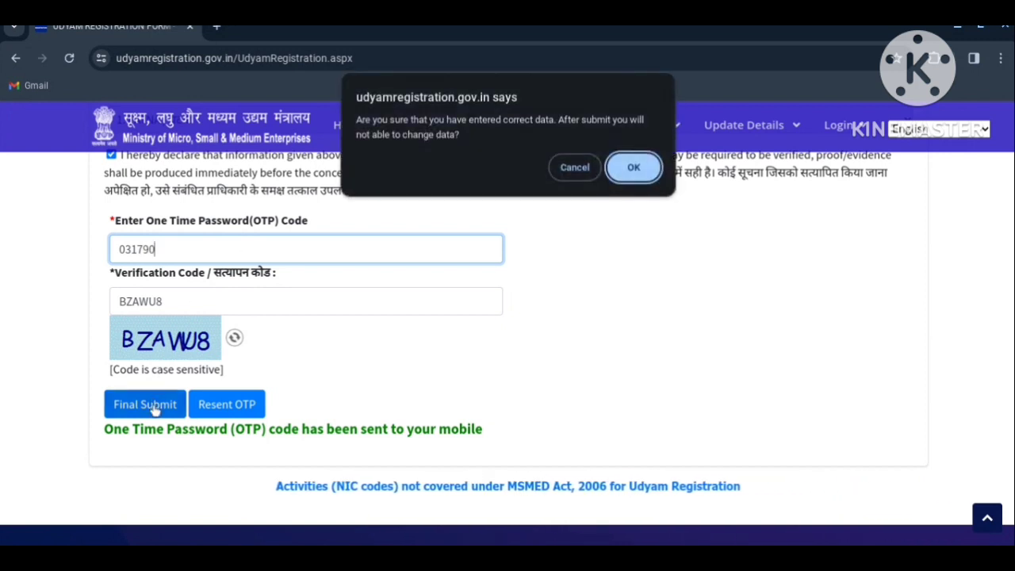
{"action": "left_click", "coordinate": [633, 167]}
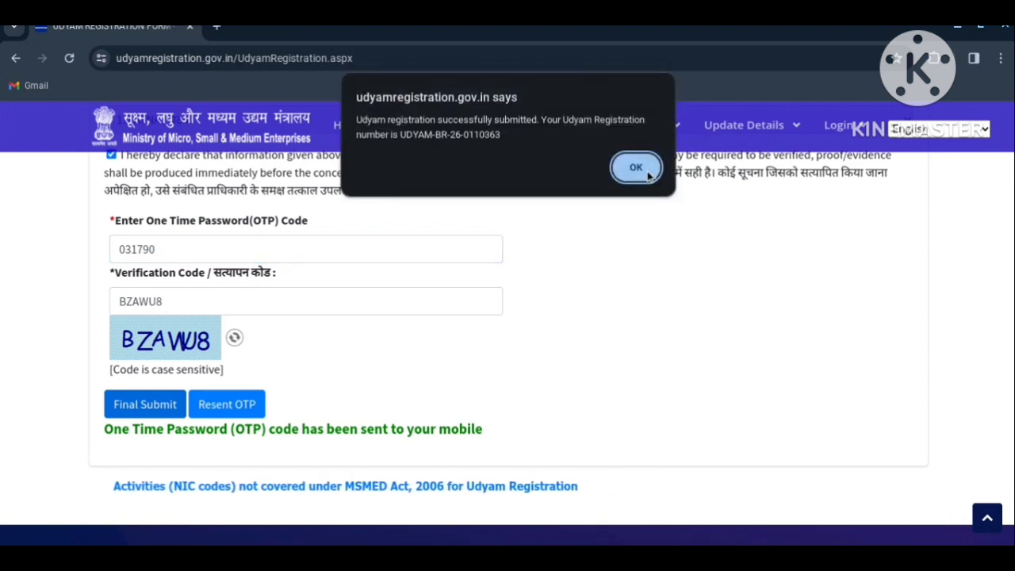
{"action": "left_click", "coordinate": [647, 175]}
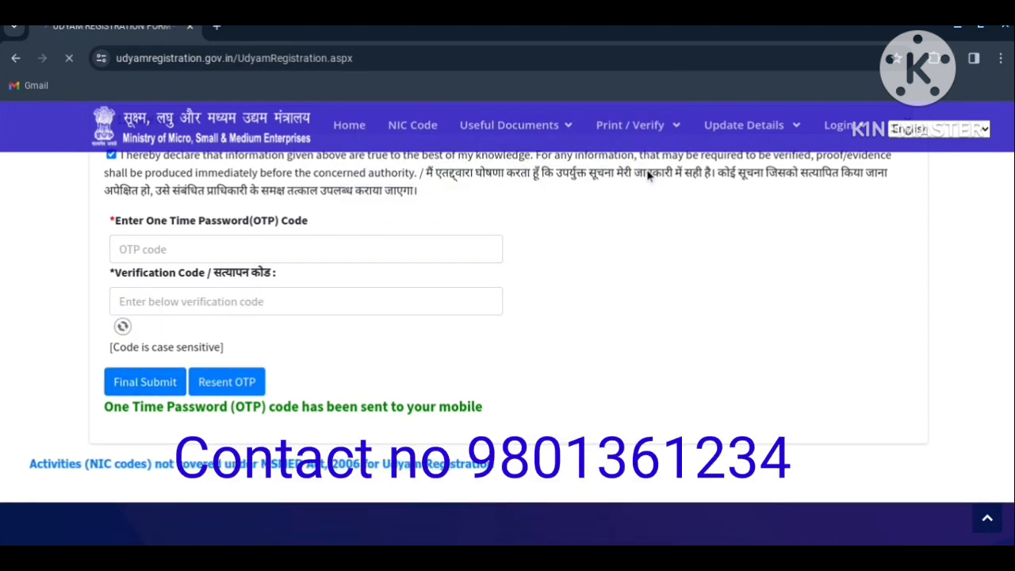